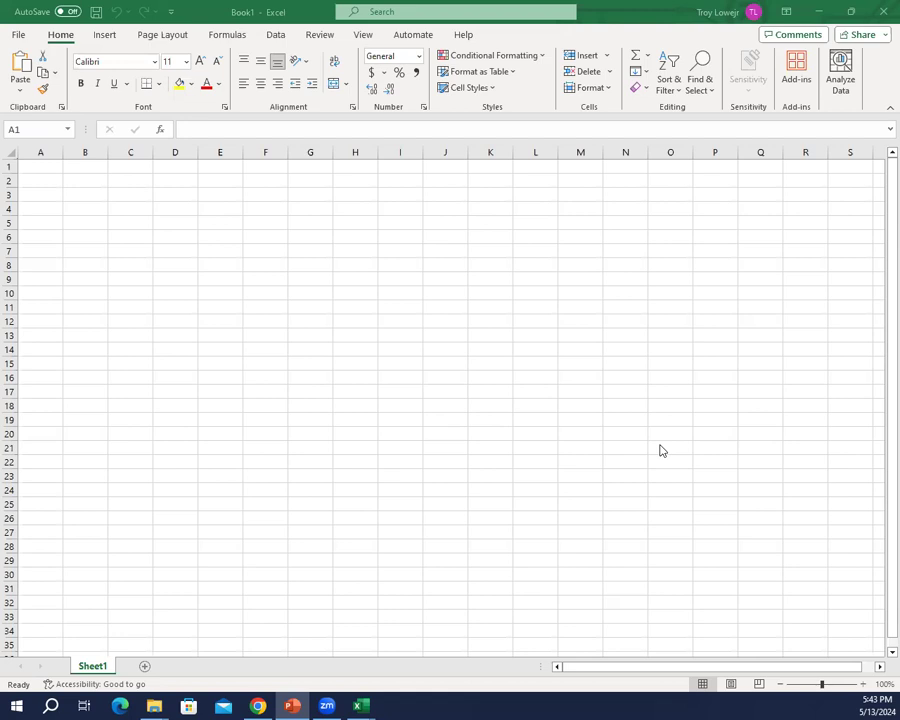
Step: Start saving the new workbook under a new name, with USB DISK (F:) as the location
{"action": "left_click", "coordinate": [22, 37]}
{"action": "left_click", "coordinate": [12, 34]}
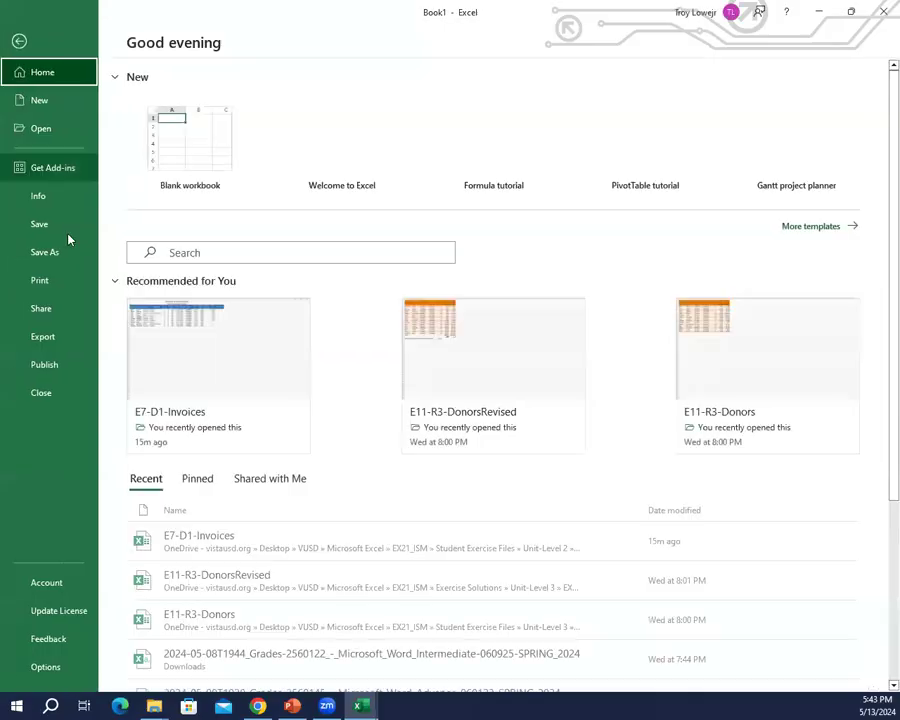
{"action": "left_click", "coordinate": [44, 252]}
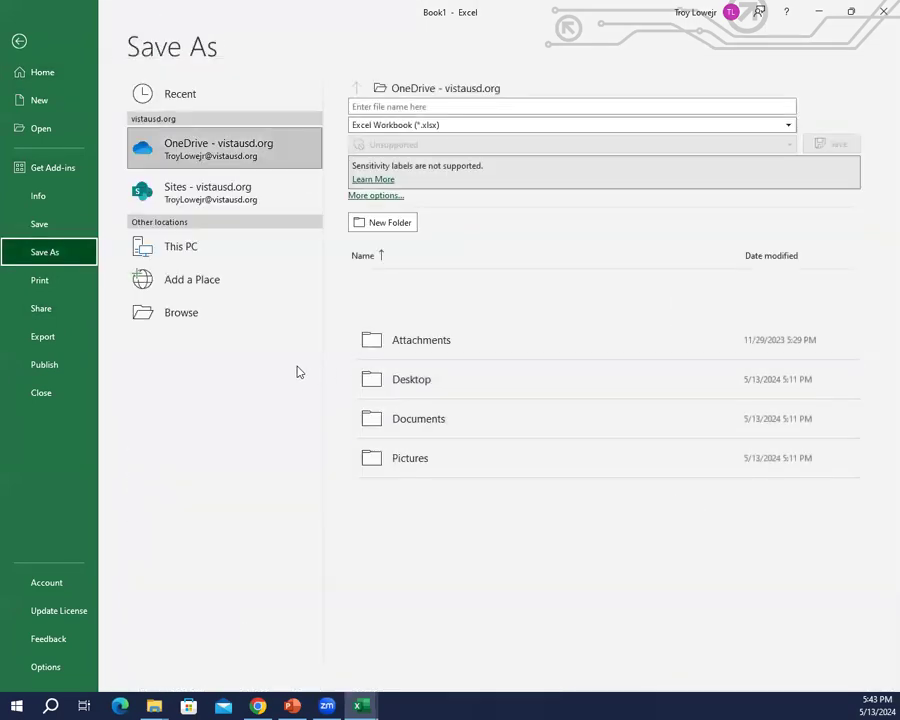
{"action": "left_click", "coordinate": [208, 316]}
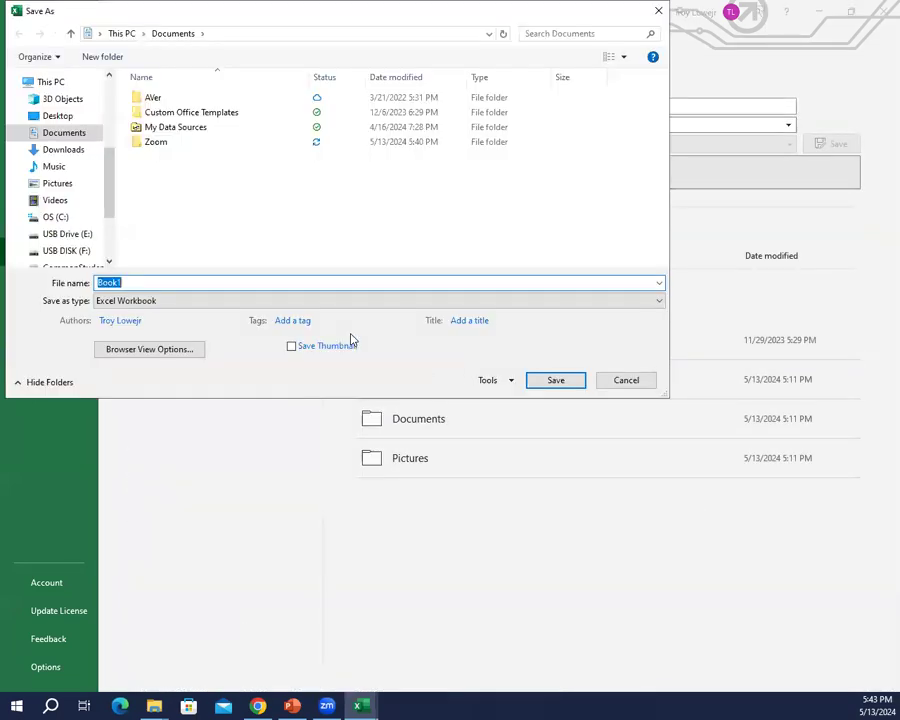
{"action": "left_click", "coordinate": [78, 251]}
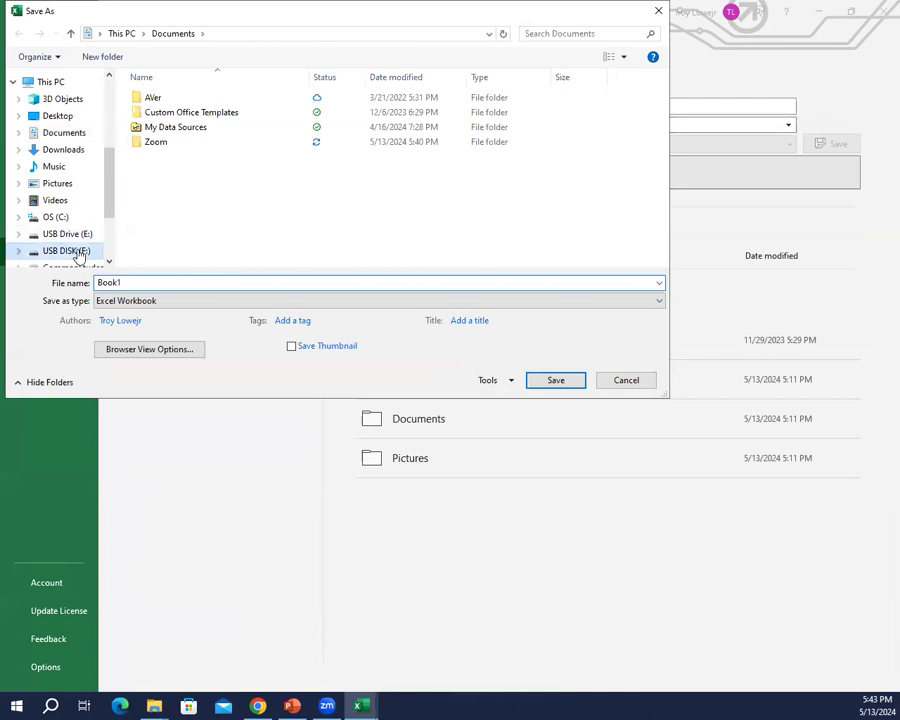
{"action": "scroll", "coordinate": [216, 184], "scroll_direction": "down", "scroll_amount": 1}
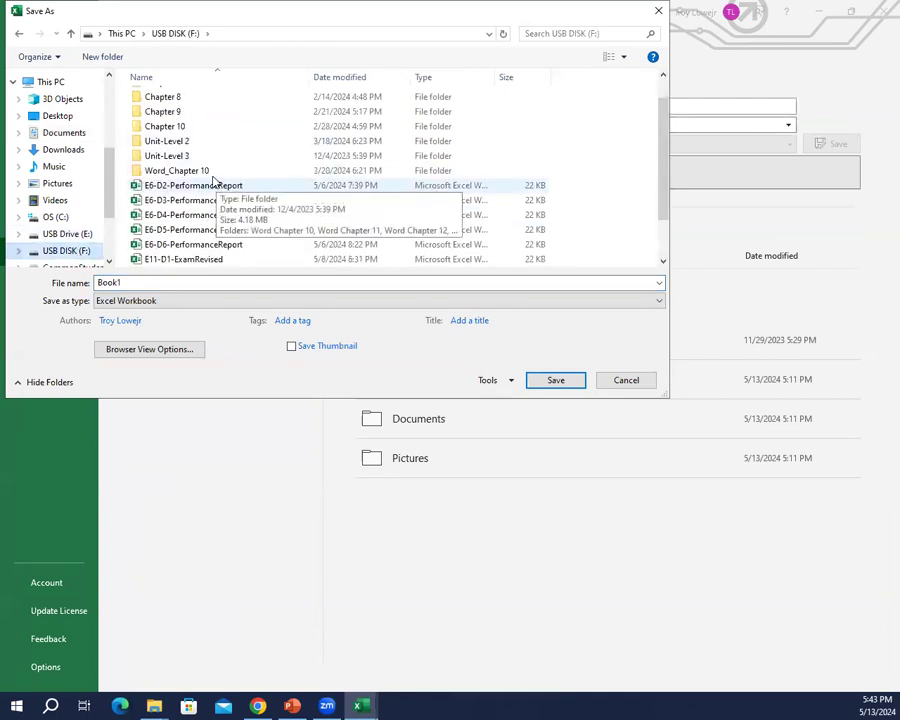
{"action": "scroll", "coordinate": [213, 180], "scroll_direction": "up", "scroll_amount": 1}
{"action": "scroll", "coordinate": [210, 178], "scroll_direction": "down", "scroll_amount": 2}
Step: Name the workbook E7-D1-DaysOld and save it as an Excel Workbook
{"action": "double_click", "coordinate": [166, 281]}
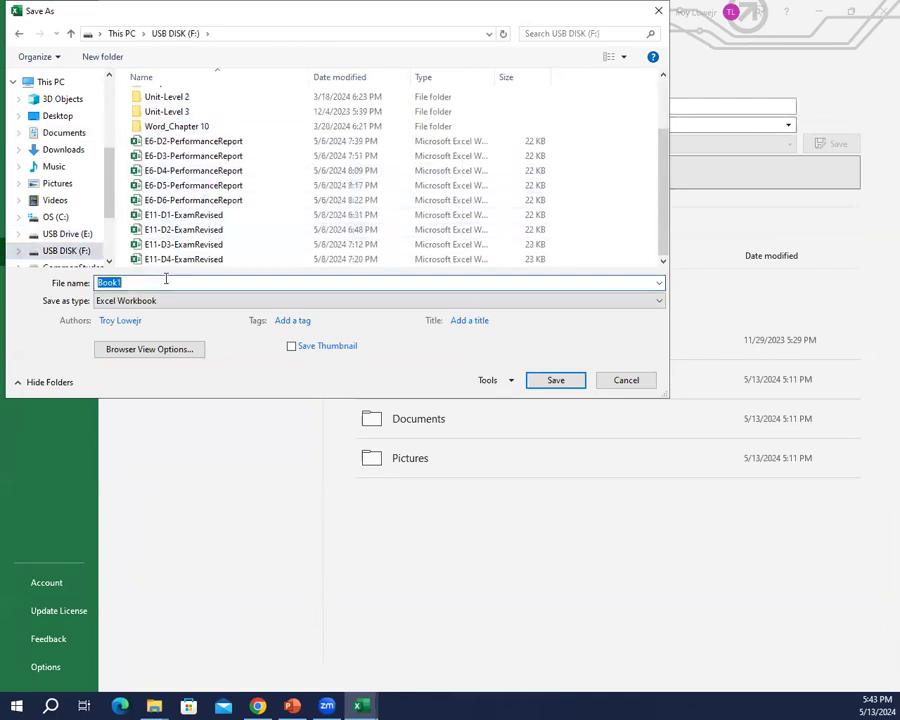
{"action": "type", "text": "E"}
{"action": "key", "text": "BackSpace"}
{"action": "type", "text": "R"}
{"action": "key", "text": "BackSpace"}
{"action": "type", "text": "E"}
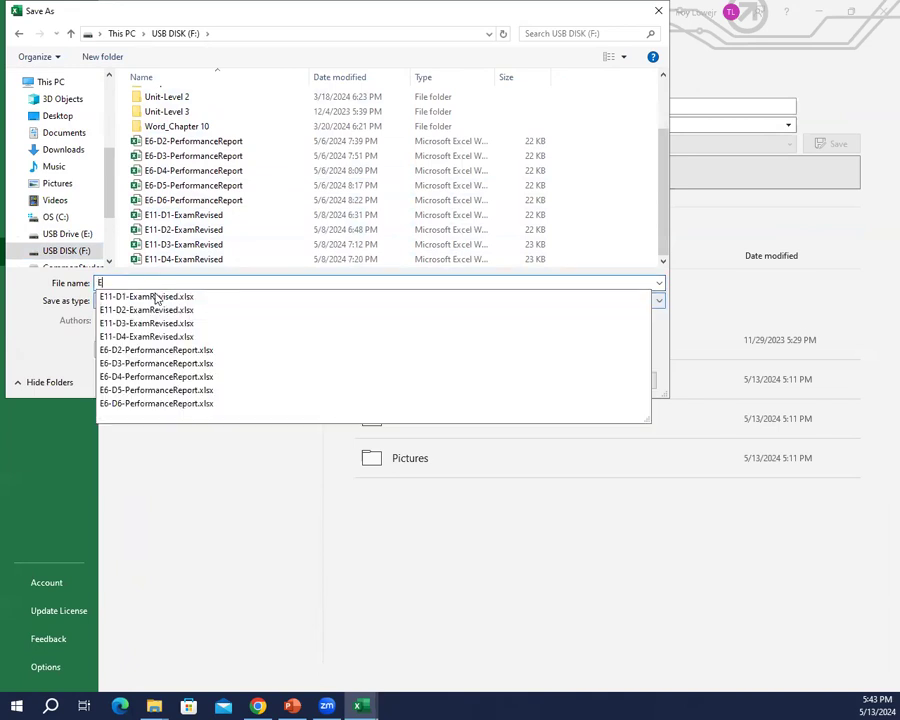
{"action": "type", "text": "7-D1-Da"}
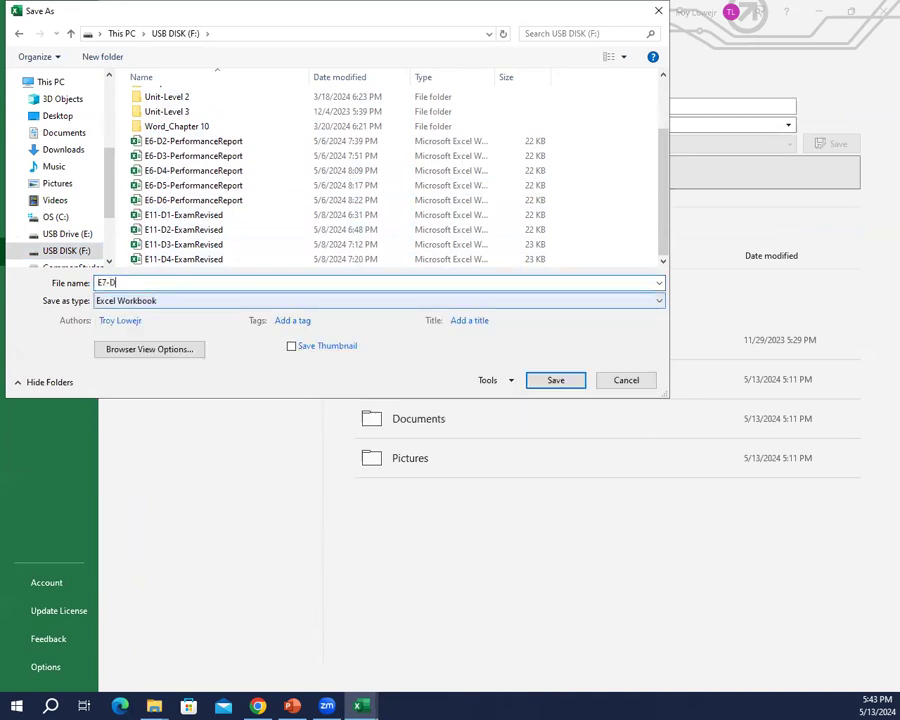
{"action": "type", "text": "ysOld"}
{"action": "key", "text": "Return"}
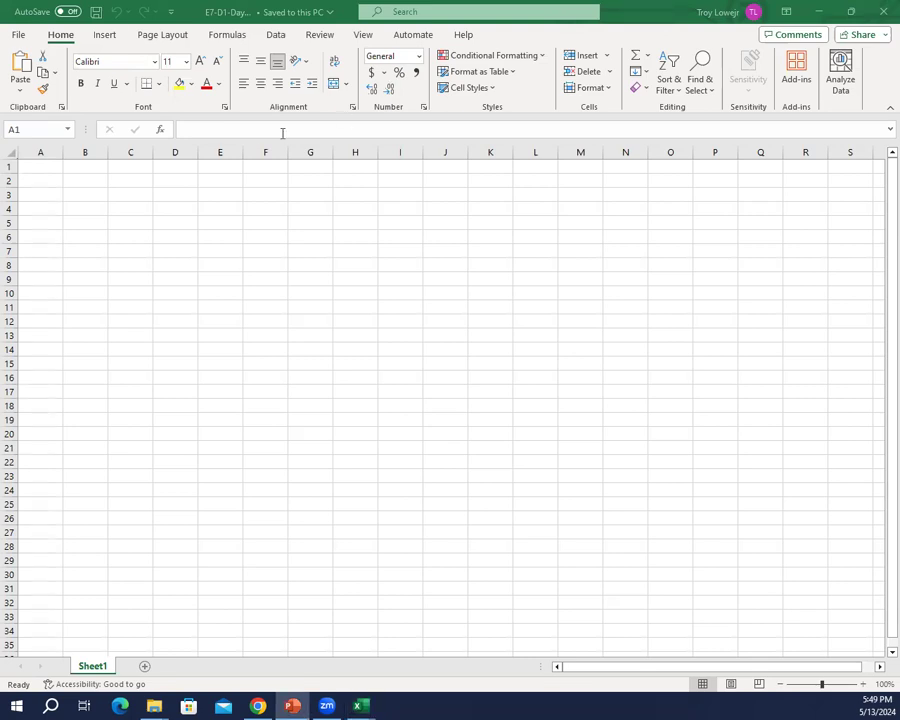
Step: Enter the current date in cell A1 as 05/13
{"action": "left_click", "coordinate": [43, 165]}
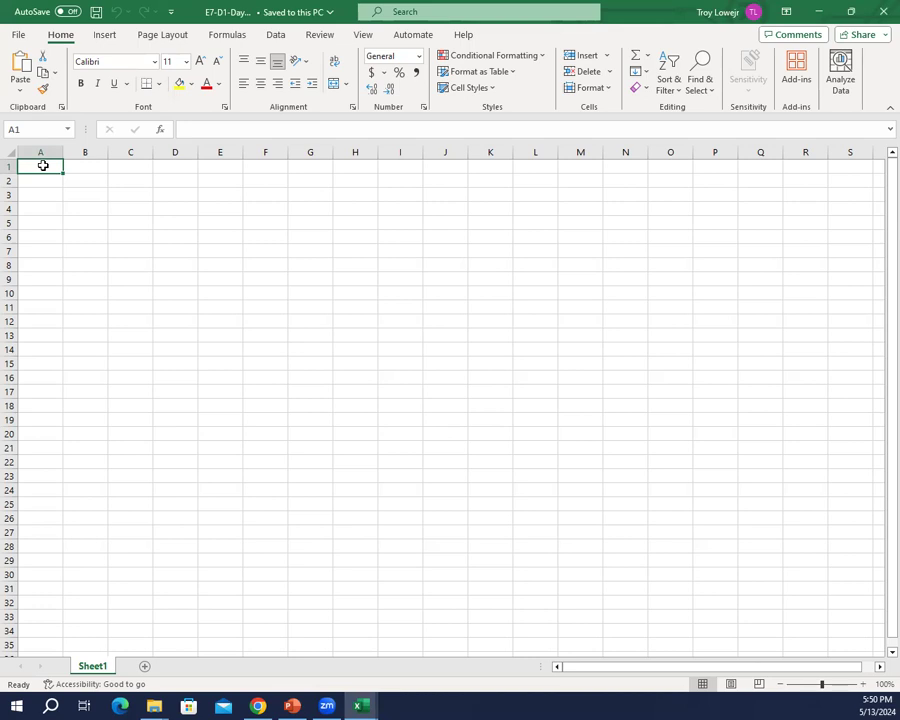
{"action": "type", "text": "05/"}
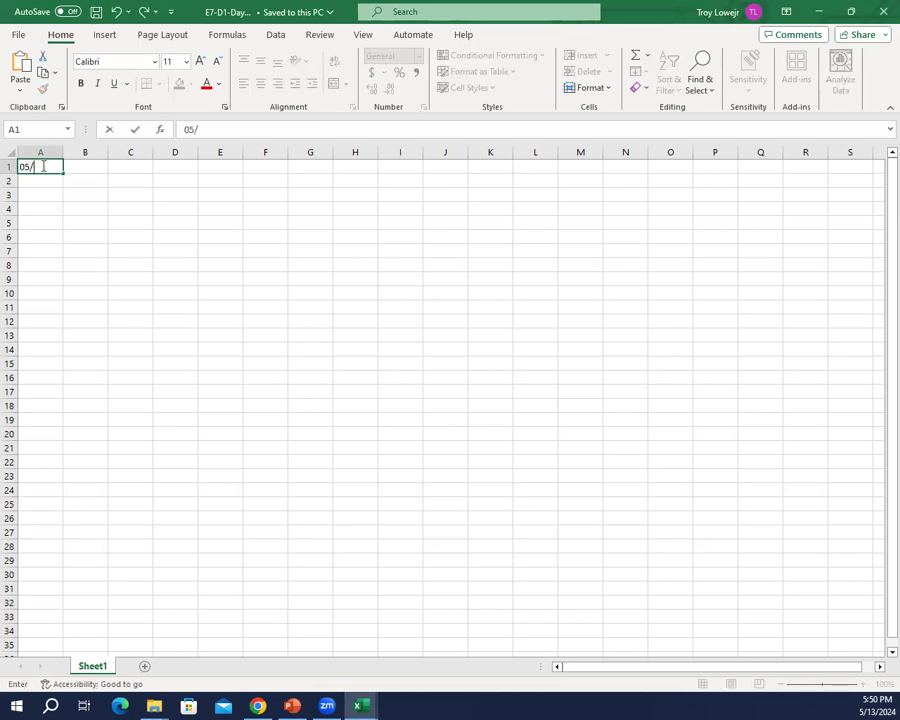
{"action": "type", "text": "13"}
{"action": "key", "text": "Return"}
{"action": "left_click", "coordinate": [43, 166]}
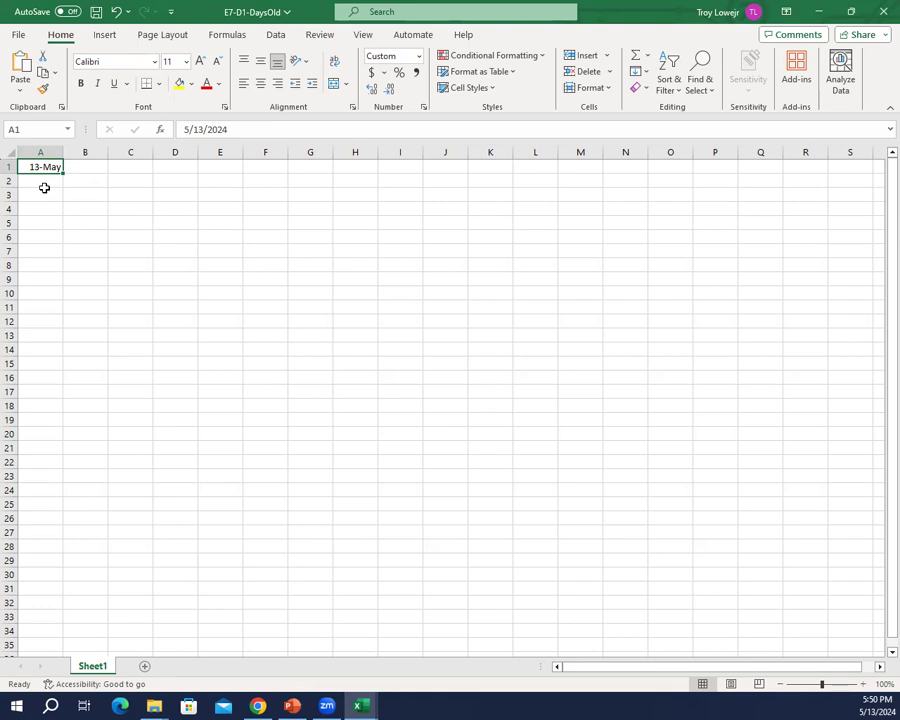
Step: Enter the date of birth, including the four-digit year, in cell A2
{"action": "left_click", "coordinate": [44, 188]}
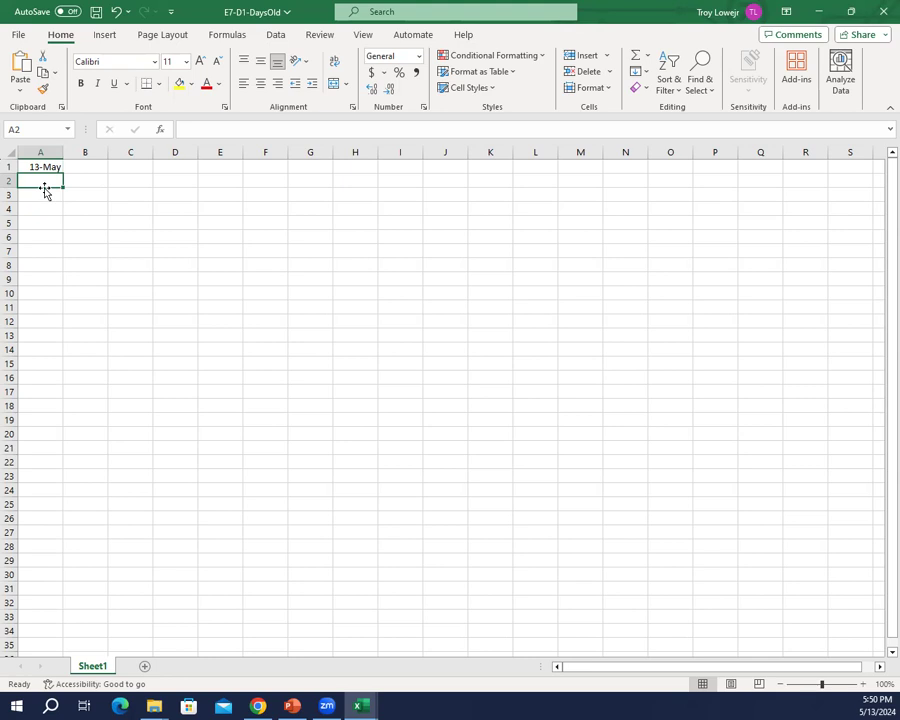
{"action": "scroll", "coordinate": [44, 190], "scroll_direction": "up", "scroll_amount": 6, "text": "ctrl"}
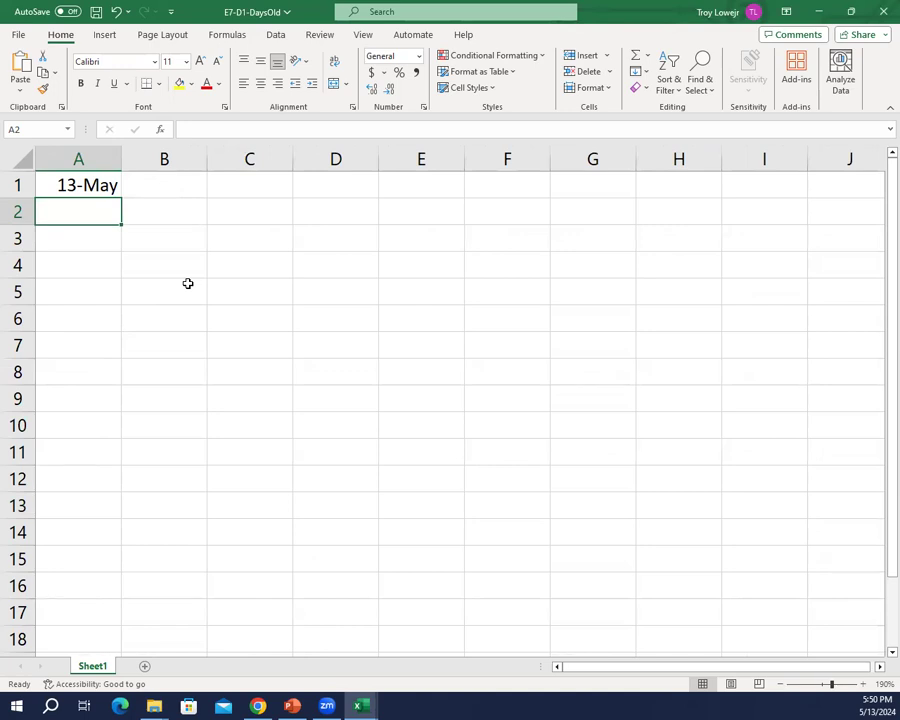
{"action": "type", "text": "038/"}
{"action": "key", "text": "BackSpace"}
{"action": "key", "text": "BackSpace"}
{"action": "type", "text": "2/"}
{"action": "key", "text": "BackSpace"}
{"action": "key", "text": "BackSpace"}
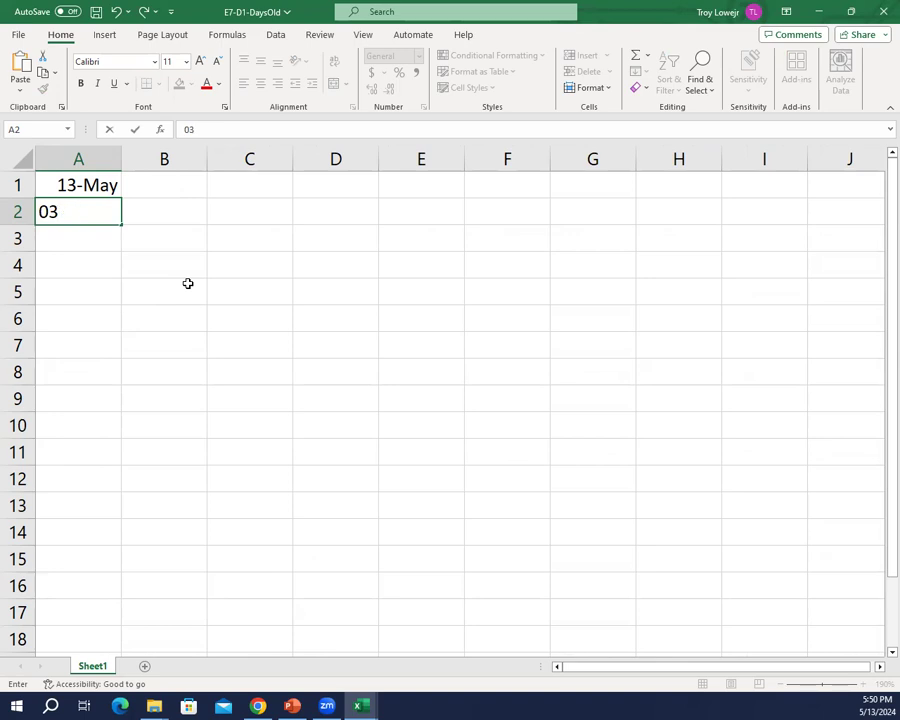
{"action": "type", "text": "/28/1971"}
{"action": "key", "text": "Return"}
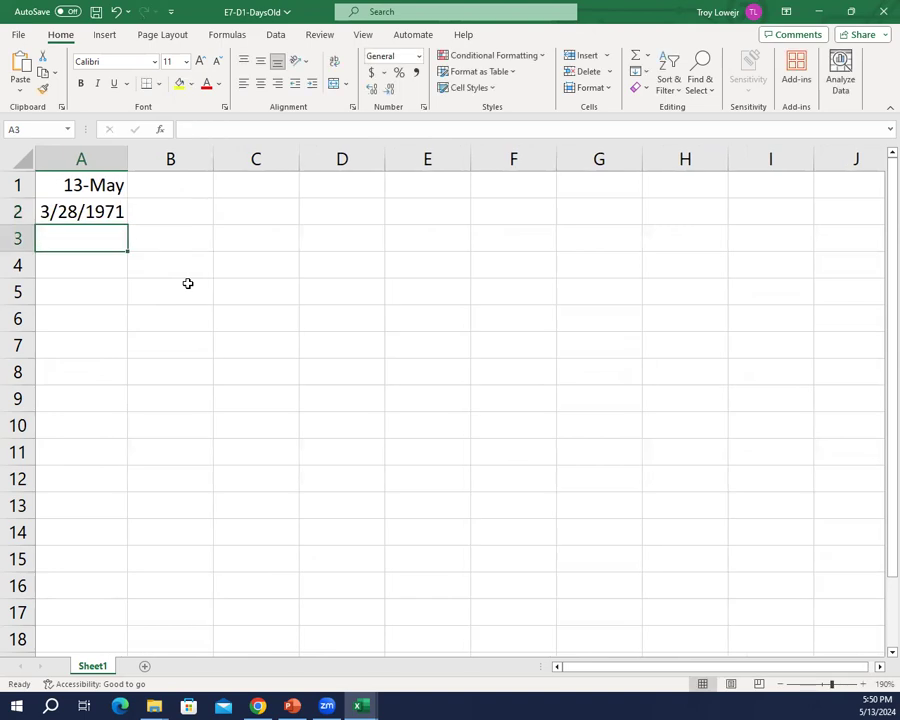
{"action": "key", "text": "Up"}
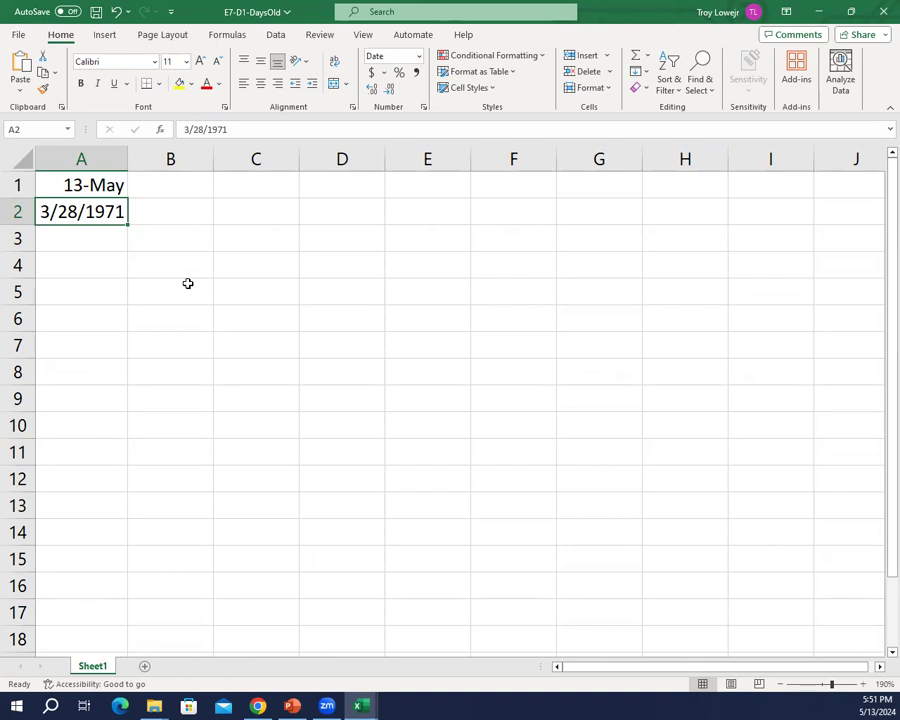
Step: Calculate the number of days between the two dates in cell A3 with the formula =A1-A2
{"action": "key", "text": "Return"}
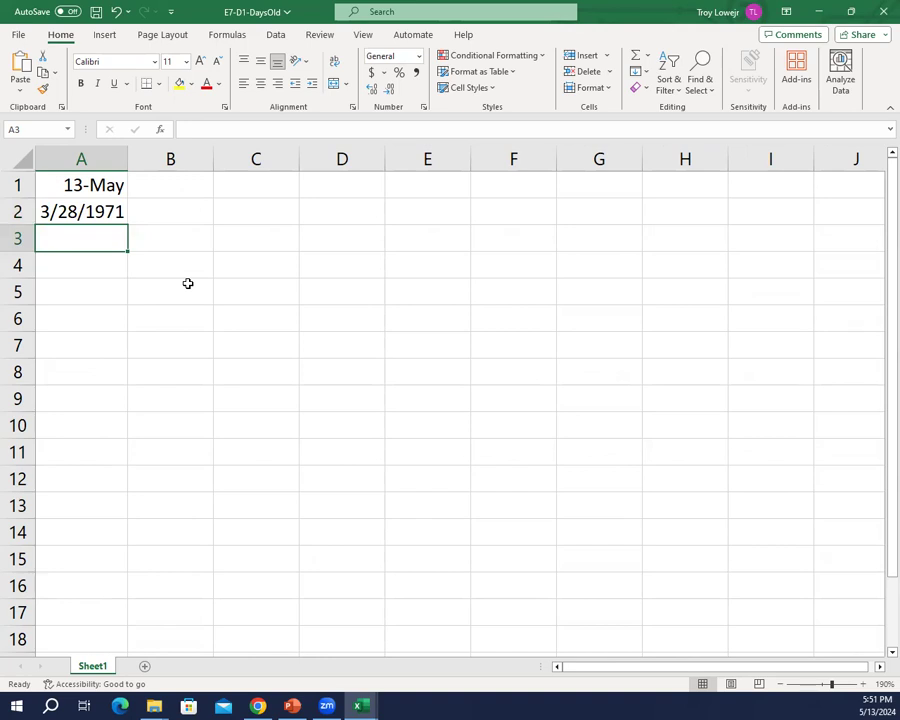
{"action": "type", "text": "="}
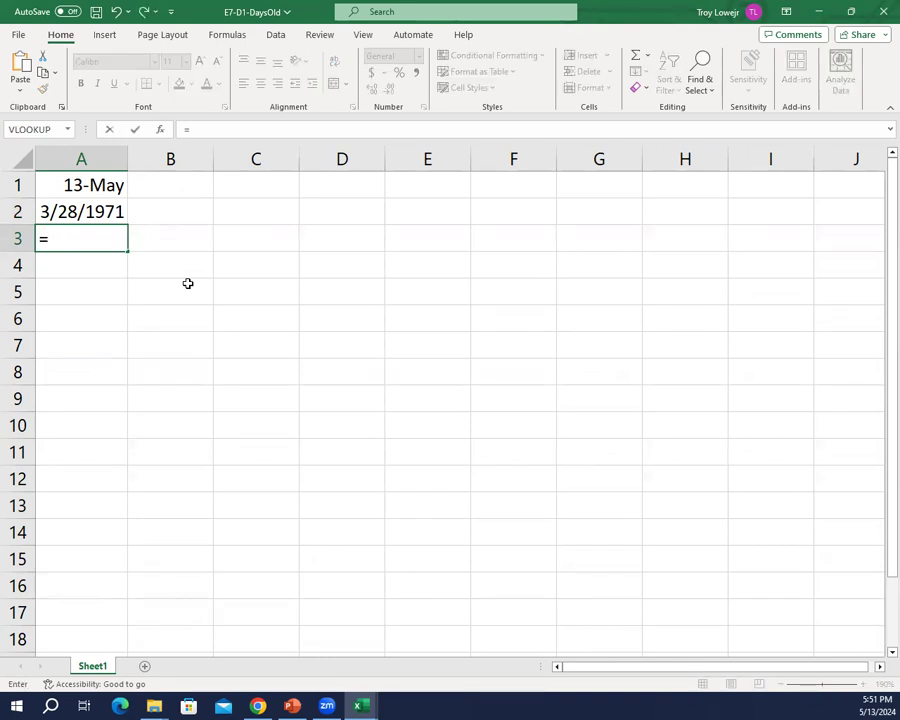
{"action": "type", "text": "A1-"}
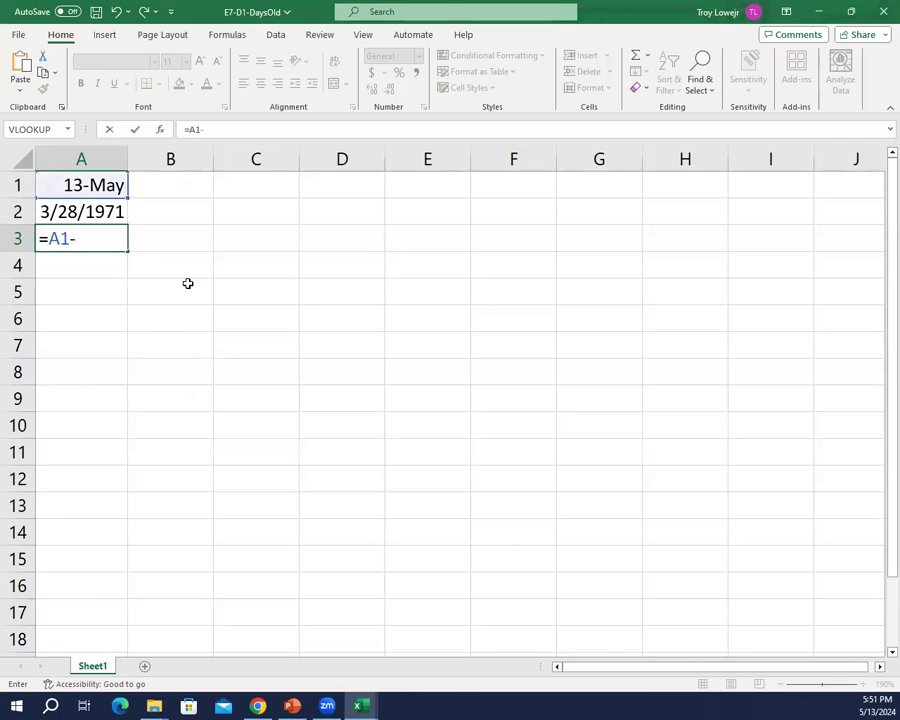
{"action": "type", "text": "A2"}
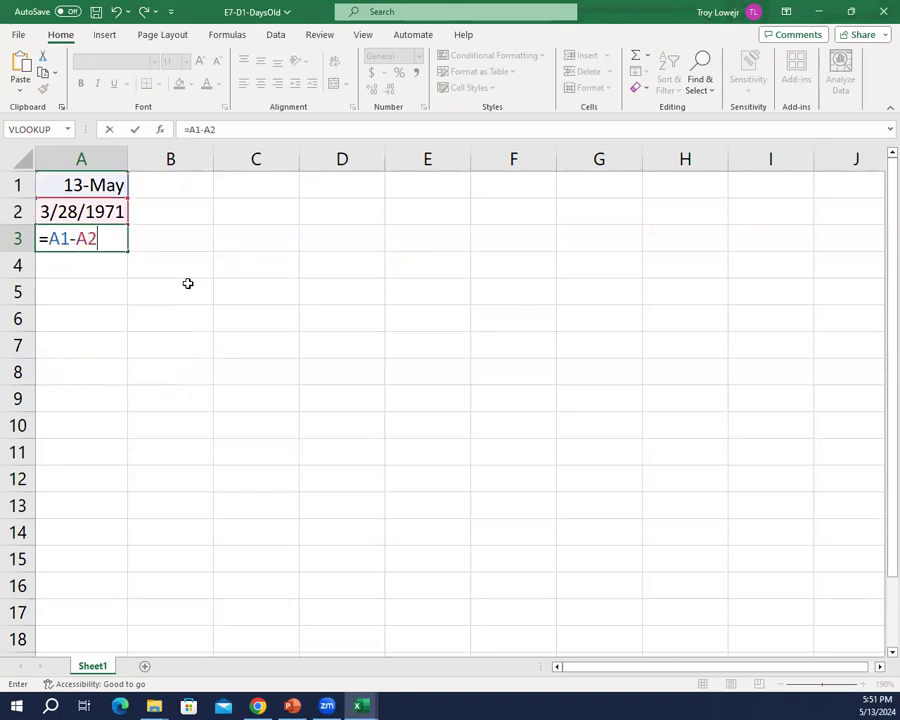
{"action": "key", "text": "Return"}
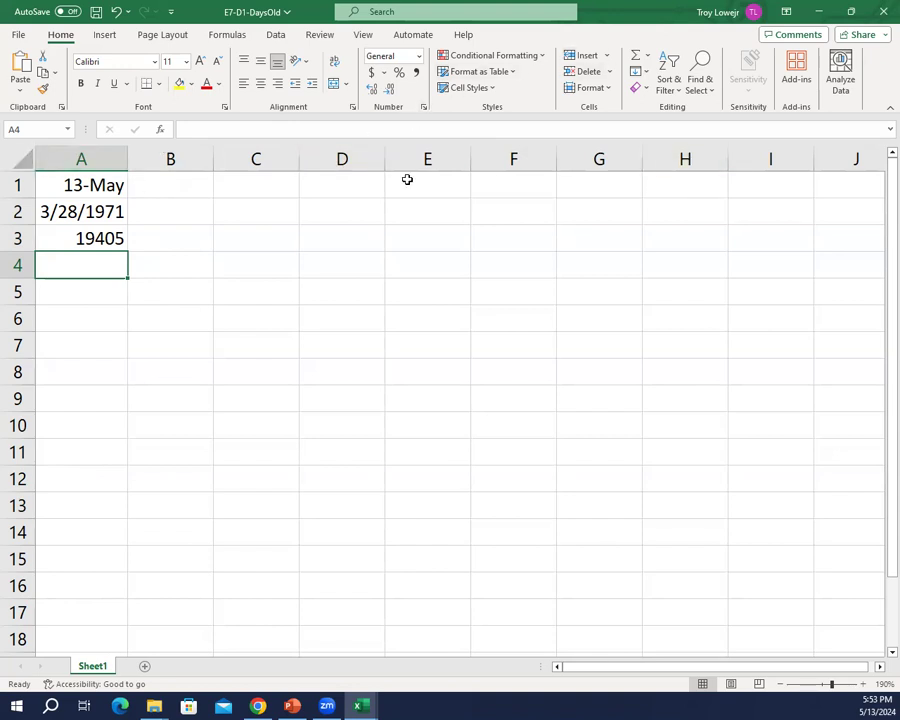
Step: Apply the General number format to the dates in cells A1:A2
{"action": "left_click_drag", "start_coordinate": [72, 183], "coordinate": [78, 210]}
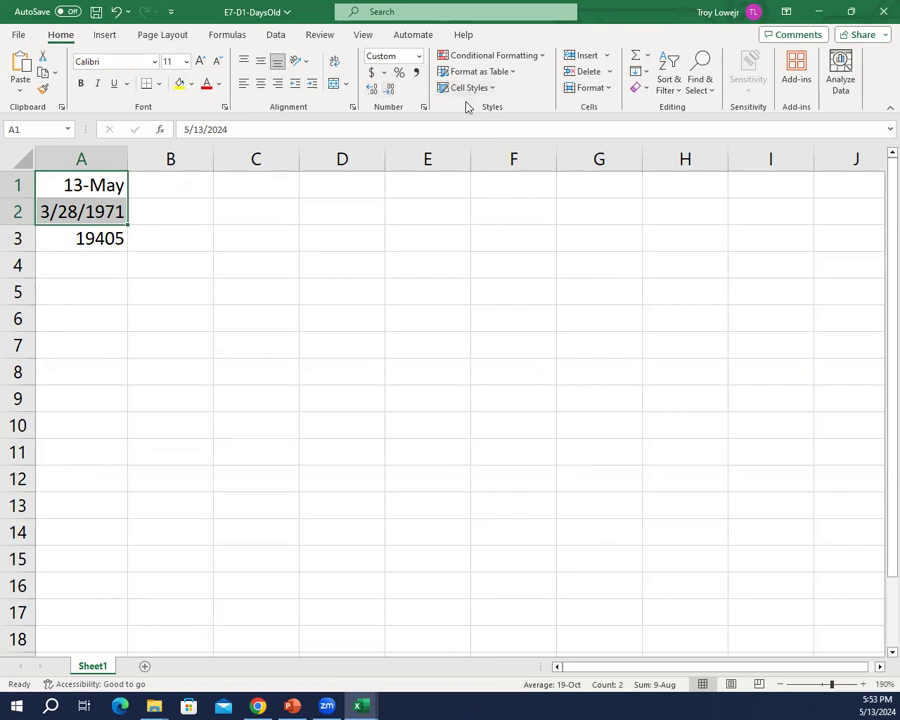
{"action": "left_click", "coordinate": [420, 57]}
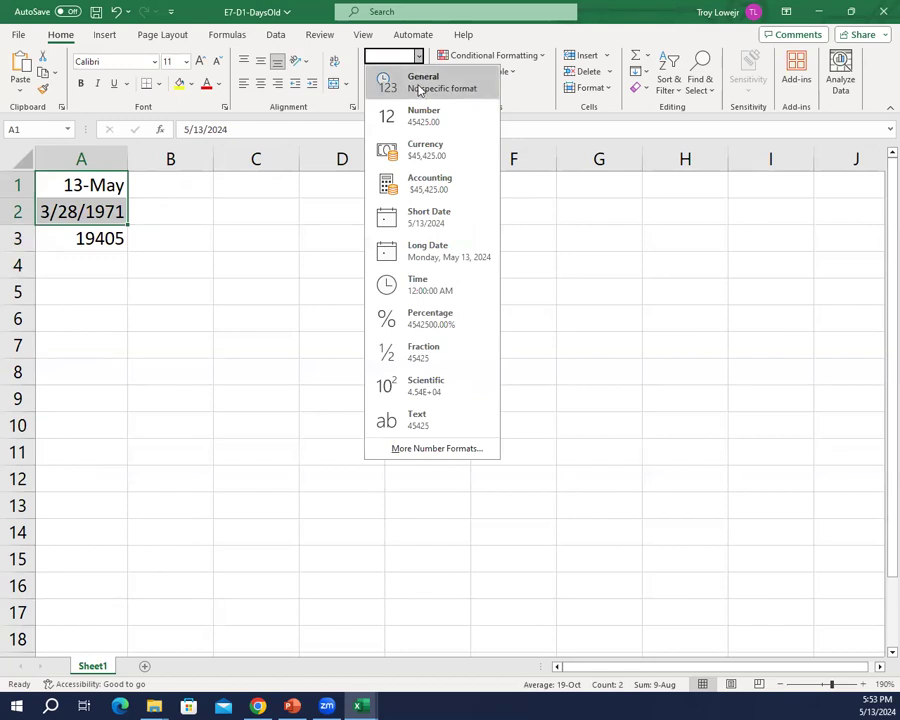
{"action": "left_click", "coordinate": [419, 90]}
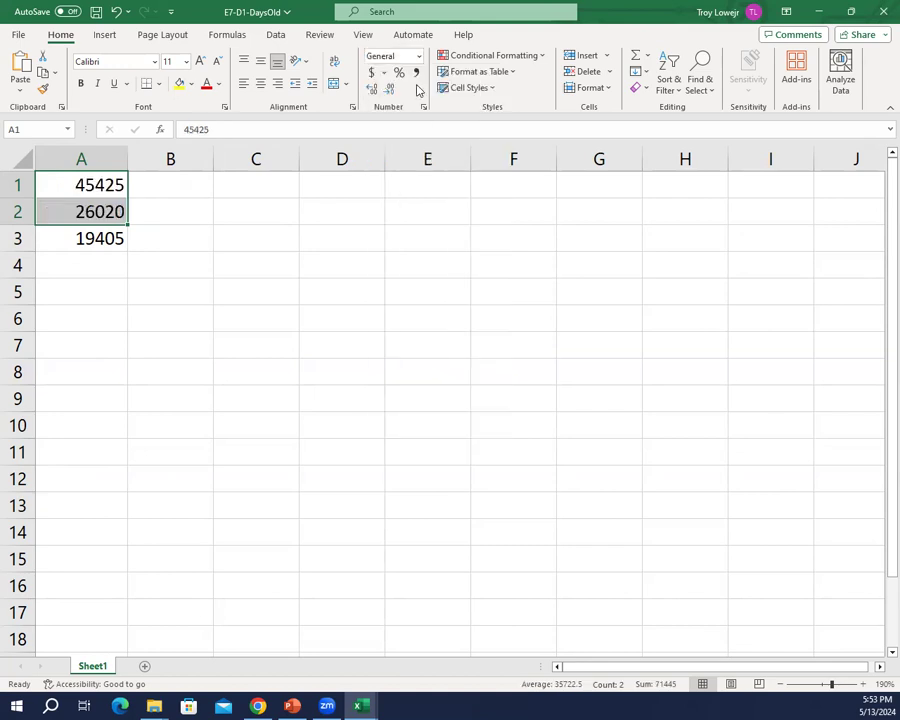
{"action": "left_click", "coordinate": [267, 277]}
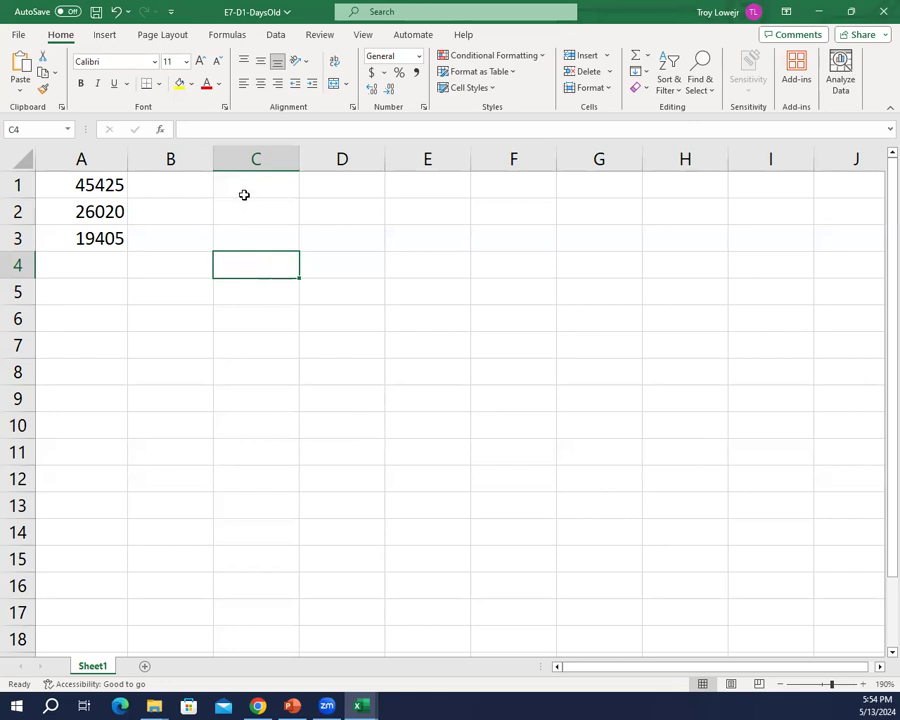
Step: Apply the Long Date format to cells A1:A2
{"action": "left_click", "coordinate": [95, 185]}
{"action": "left_click_drag", "start_coordinate": [95, 185], "coordinate": [94, 200]}
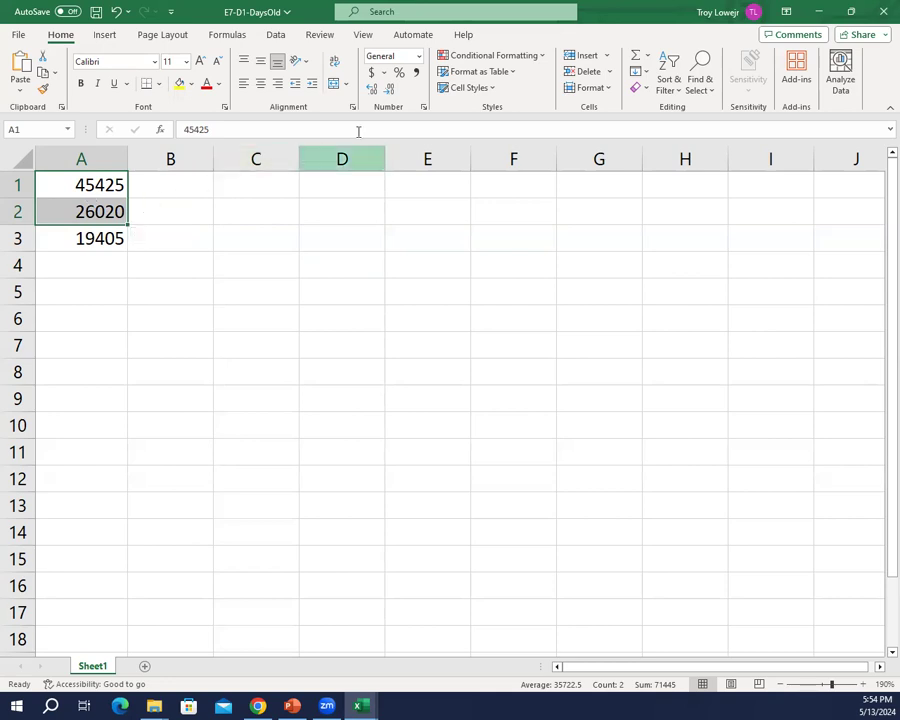
{"action": "left_click", "coordinate": [418, 58]}
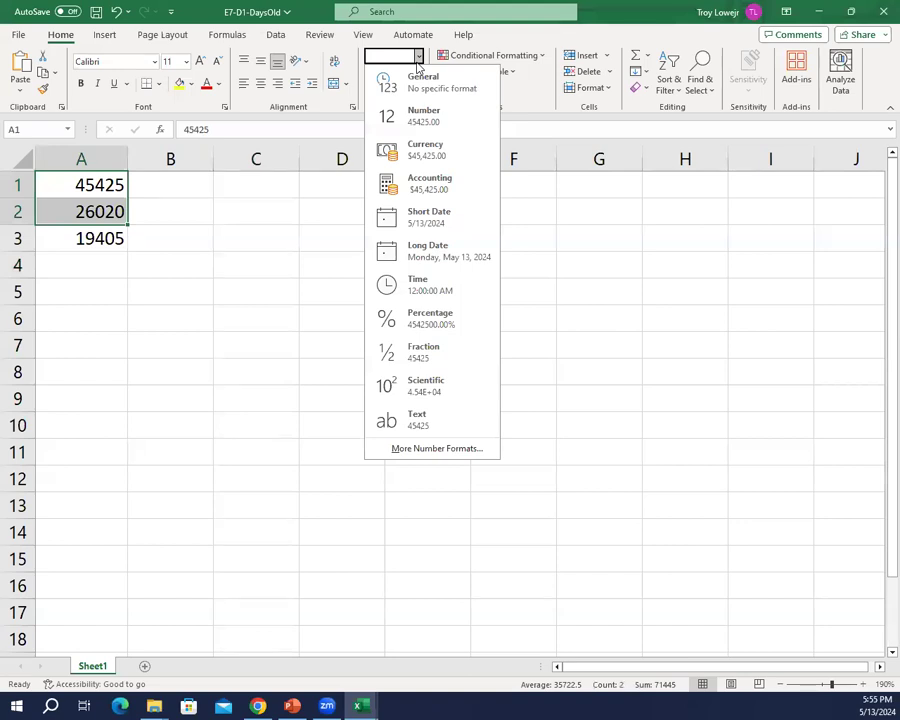
{"action": "left_click", "coordinate": [443, 265]}
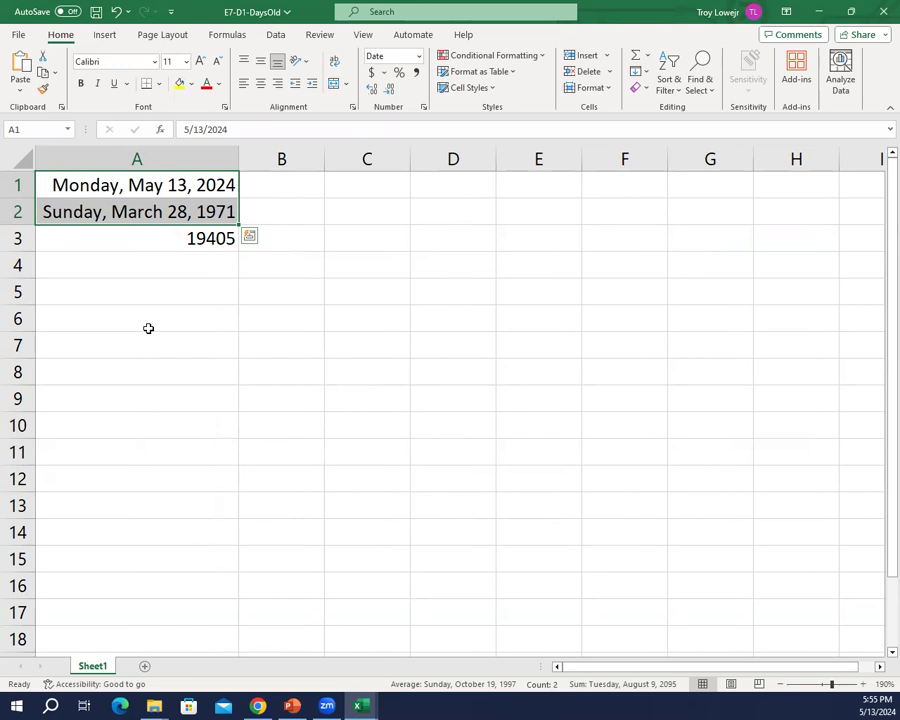
Step: Label the result by entering "days old" in cell B3
{"action": "left_click", "coordinate": [307, 237]}
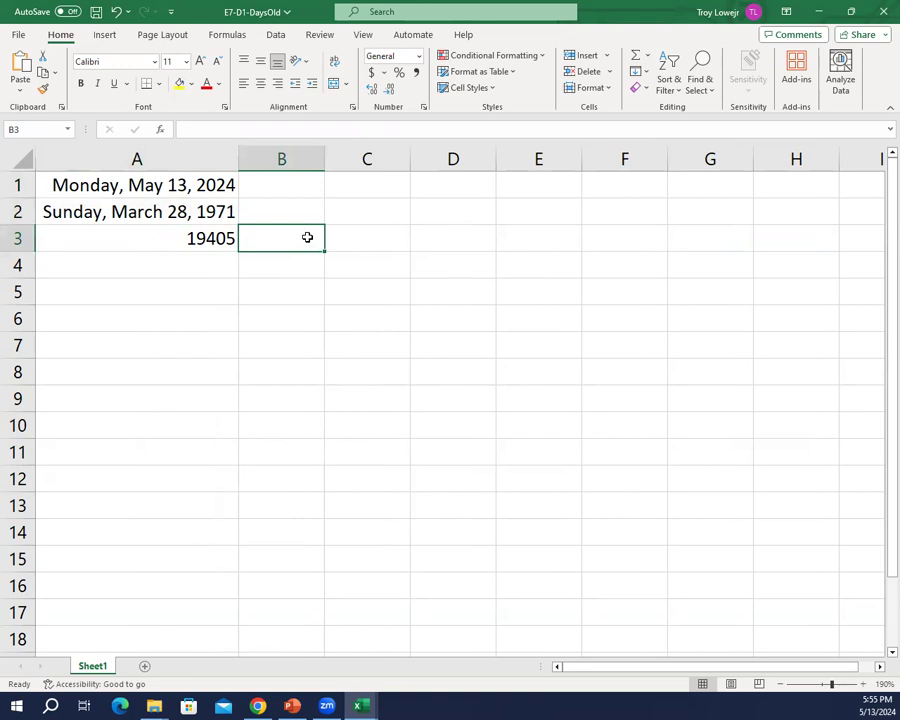
{"action": "type", "text": "days old"}
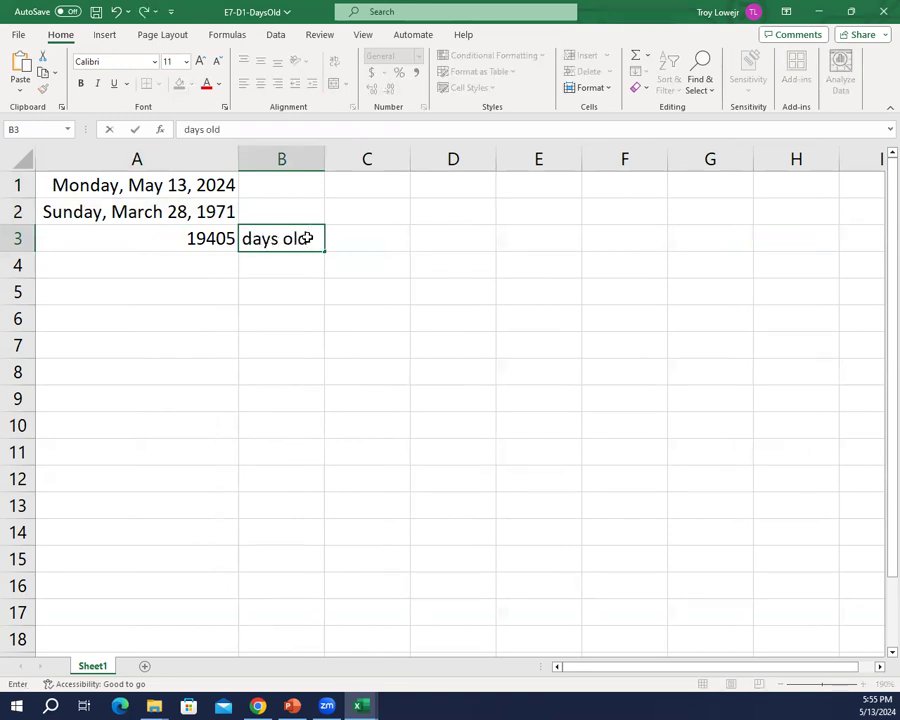
{"action": "key", "text": "Return"}
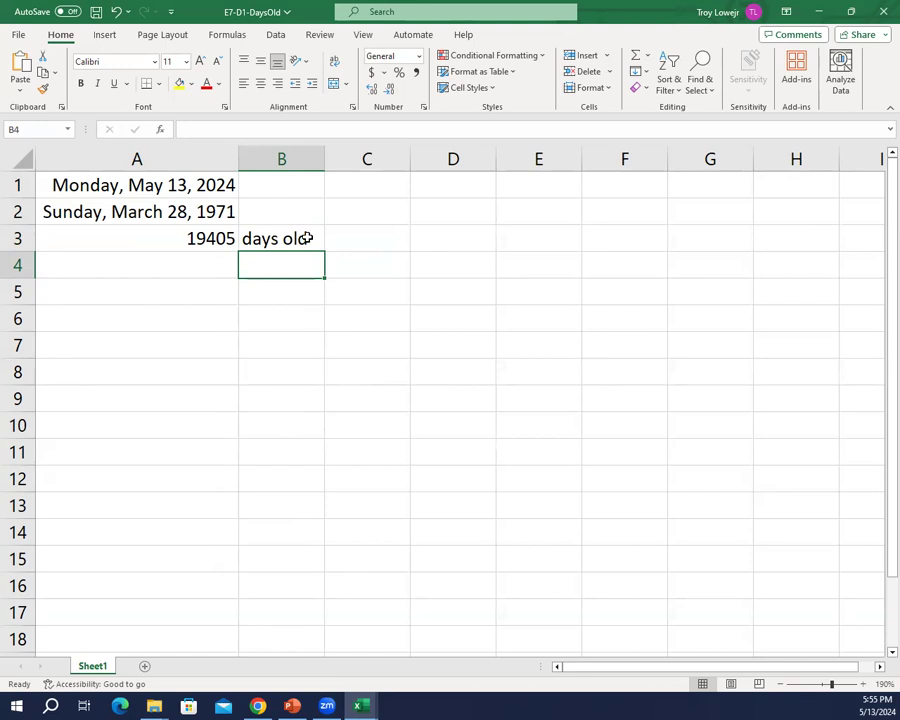
Step: Save the changes to the E7-D1-DaysOld workbook and close it
{"action": "left_click", "coordinate": [97, 12]}
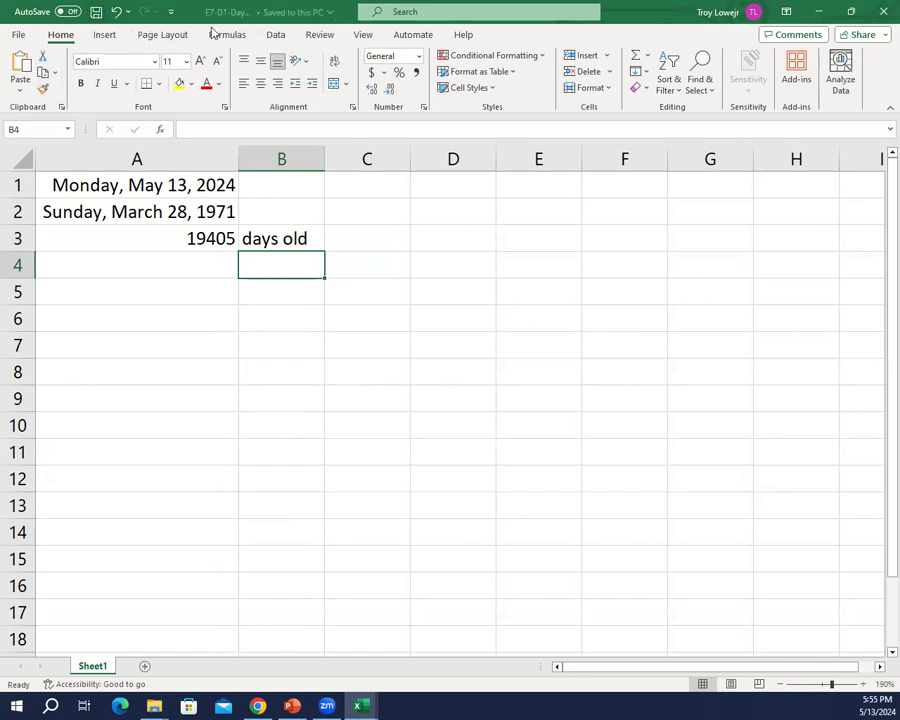
{"action": "left_click", "coordinate": [881, 11]}
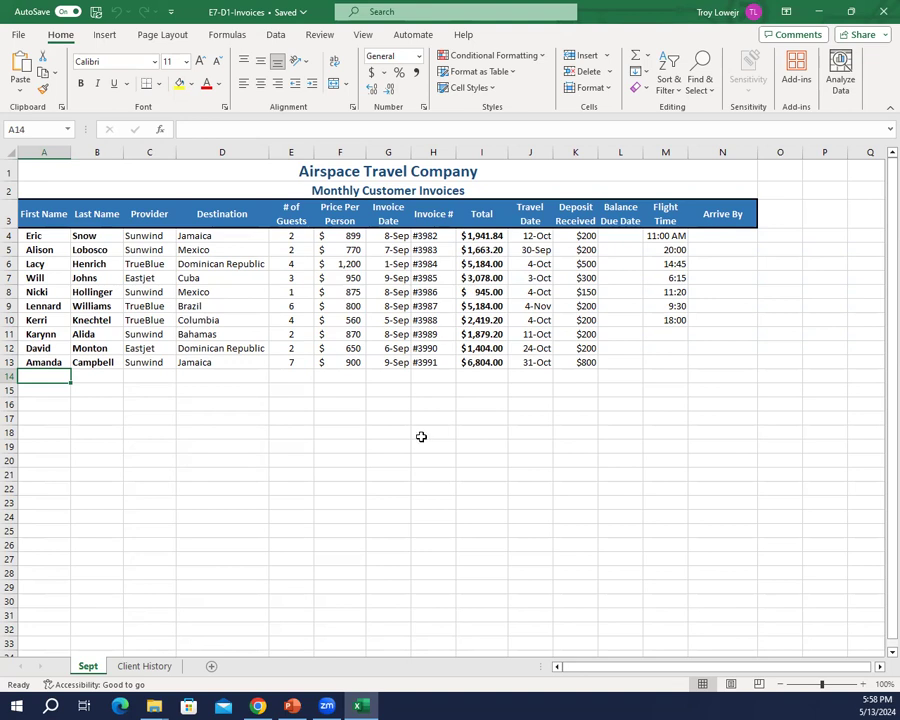
Step: Zoom in on the Sept worksheet of the E7-D1-Invoices workbook to 145%
{"action": "scroll", "coordinate": [420, 434], "scroll_direction": "up", "scroll_amount": 3}
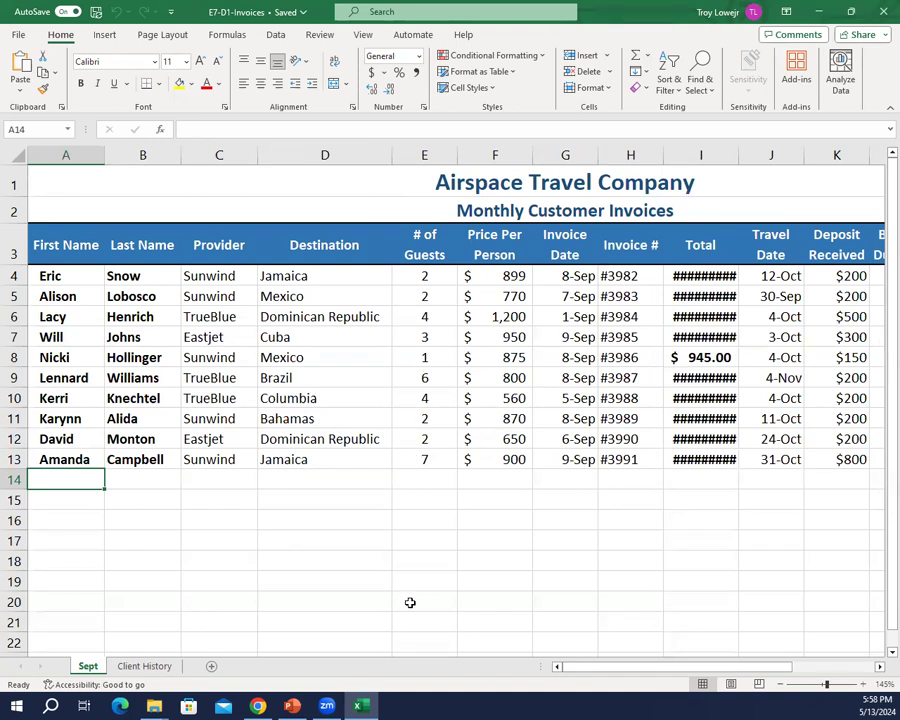
Step: Turn off AutoSave and save the invoices workbook under the name E7-D1-Clients on USB DISK (F:)
{"action": "left_click", "coordinate": [18, 34]}
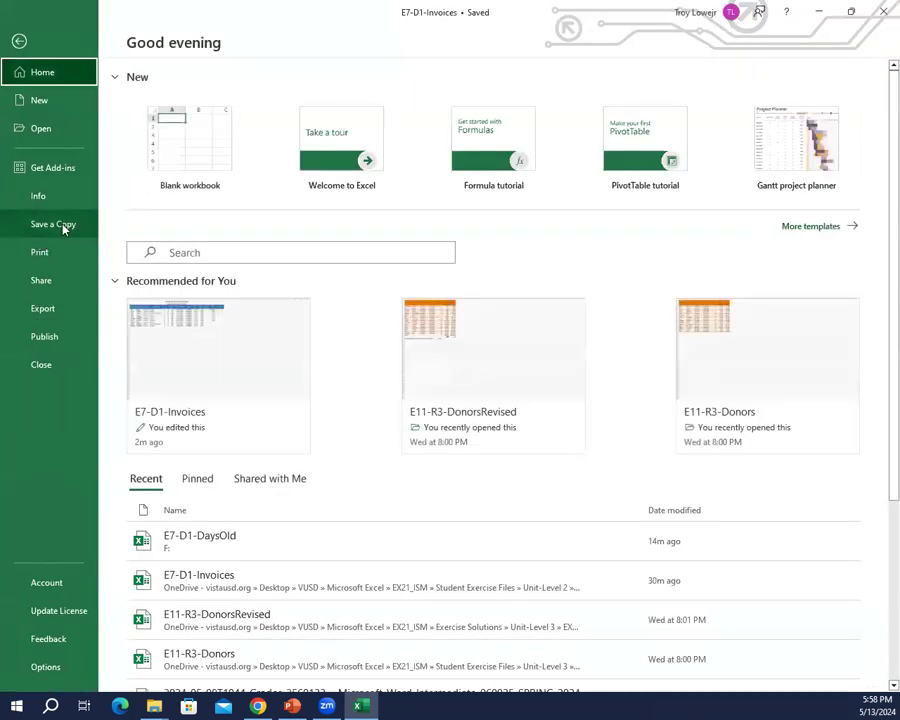
{"action": "left_click", "coordinate": [40, 44]}
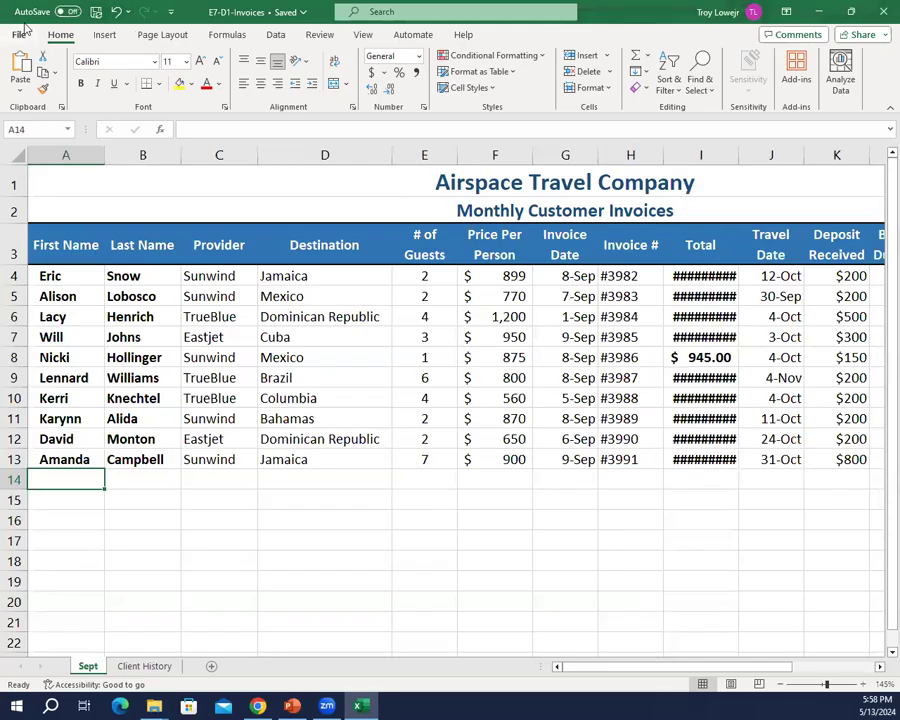
{"action": "left_click", "coordinate": [19, 36]}
{"action": "left_click", "coordinate": [58, 251]}
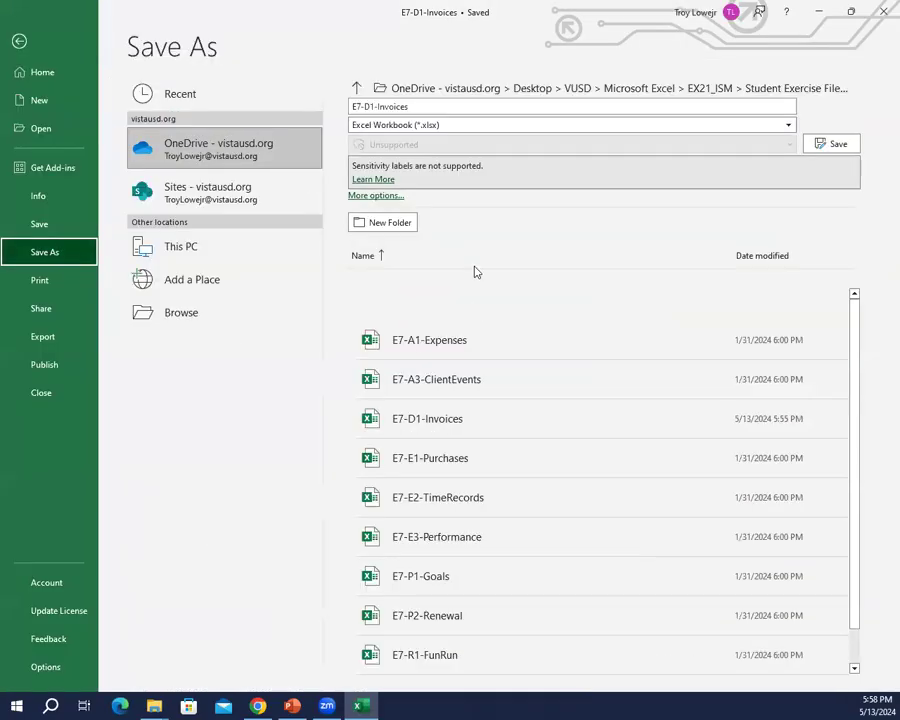
{"action": "left_click", "coordinate": [218, 322]}
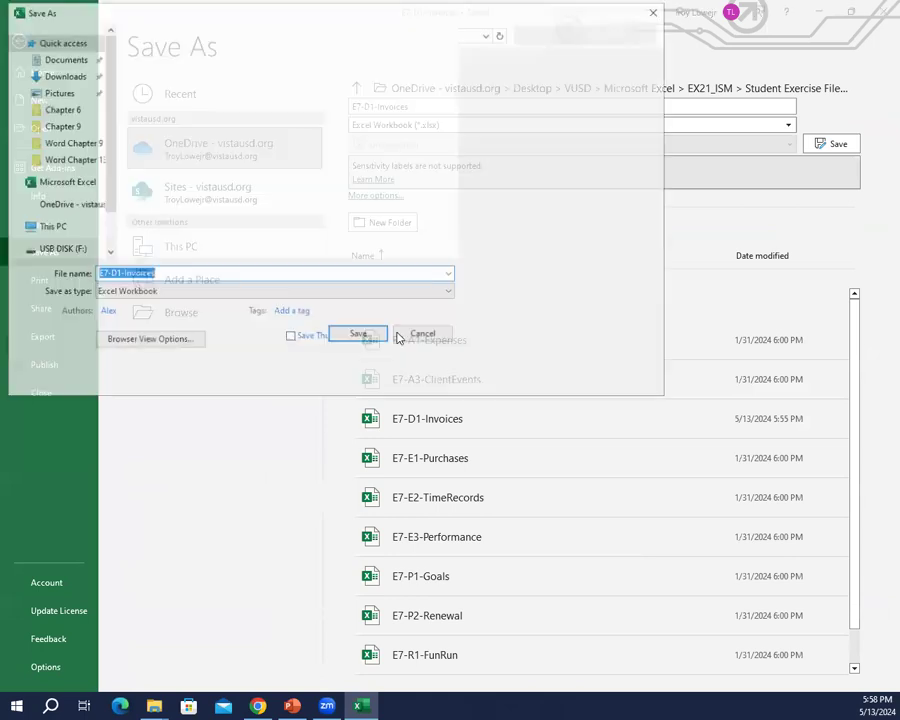
{"action": "scroll", "coordinate": [87, 201], "scroll_direction": "down", "scroll_amount": 6}
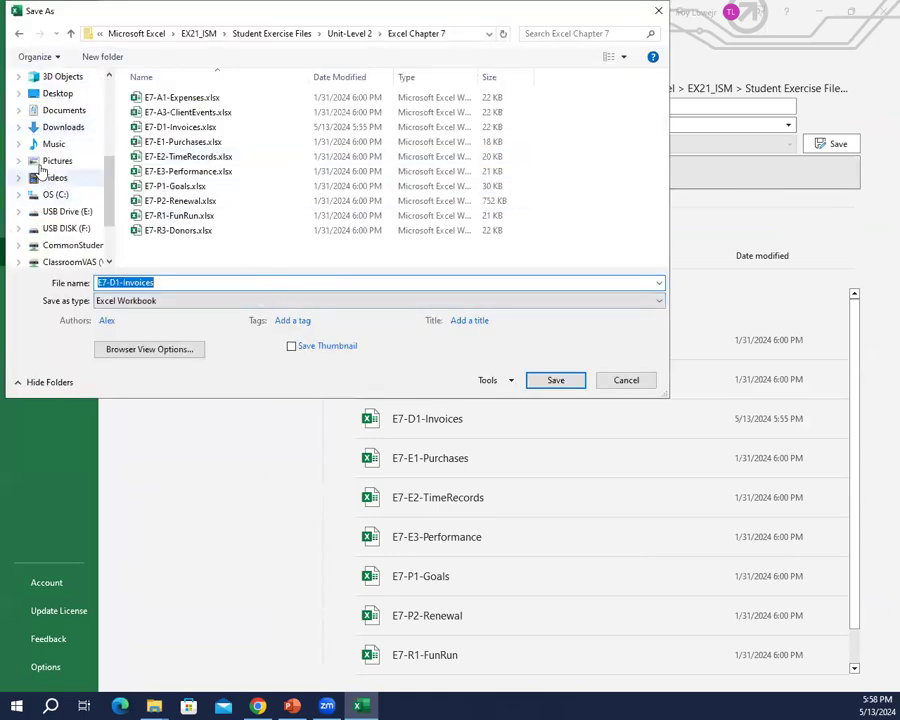
{"action": "left_click", "coordinate": [72, 228]}
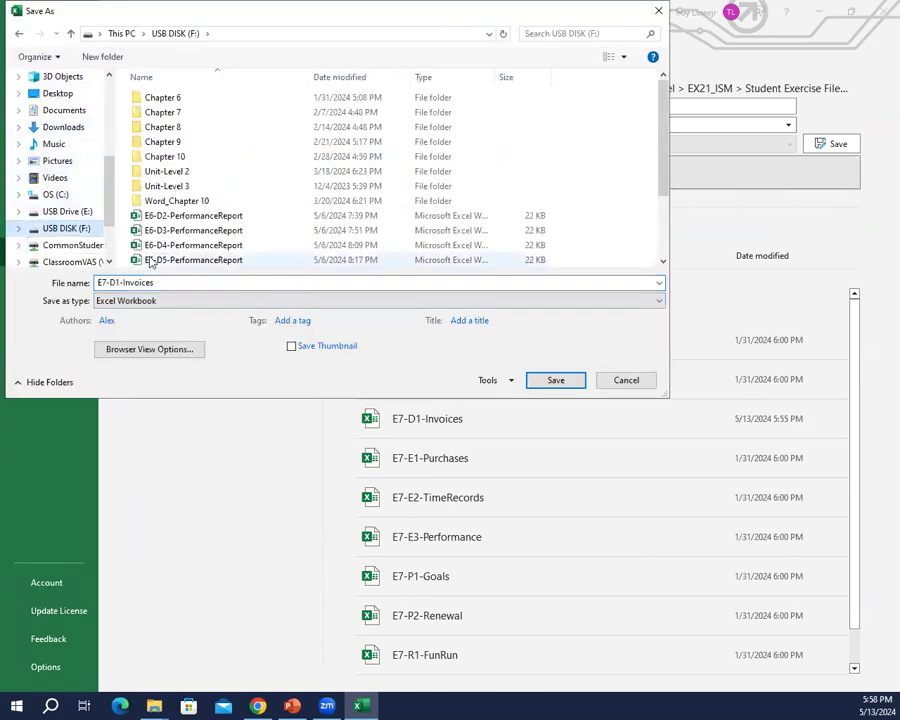
{"action": "double_click", "coordinate": [229, 283]}
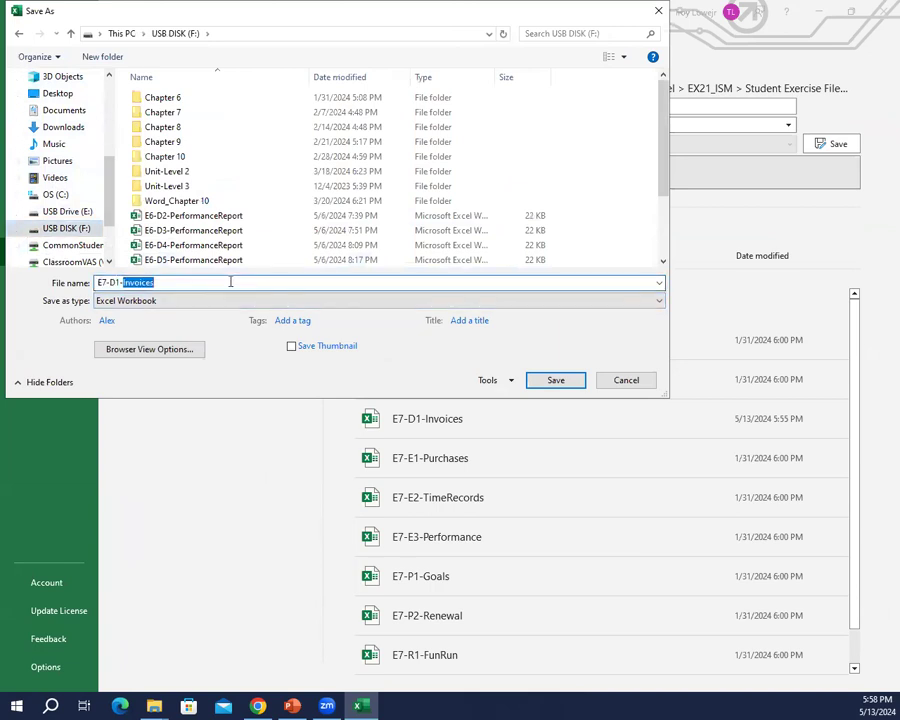
{"action": "type", "text": "Clients"}
{"action": "key", "text": "Return"}
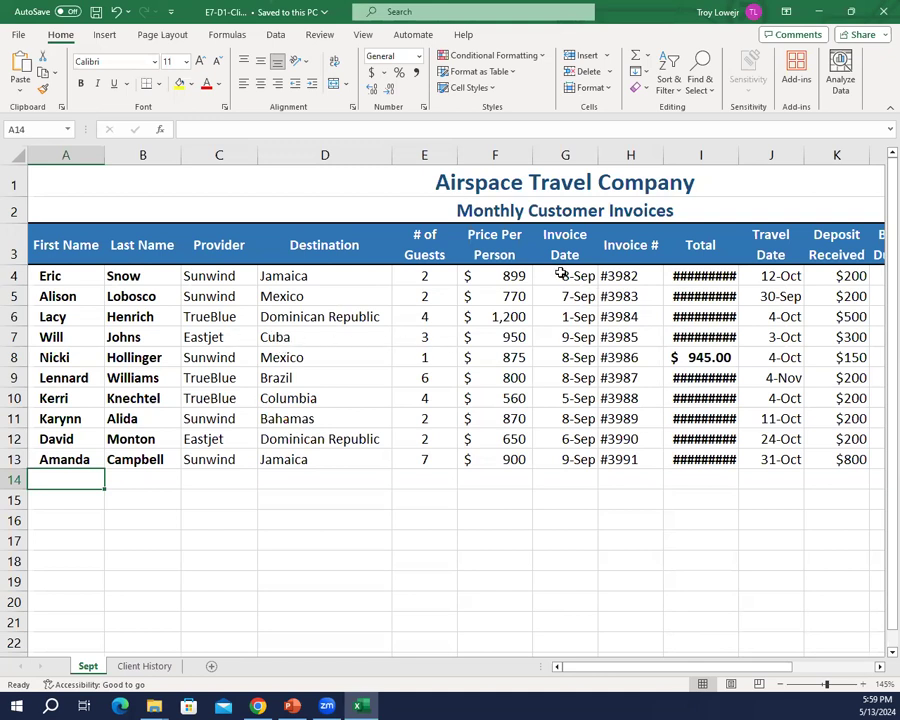
Step: Apply the custom number format mmm-d to the Invoice Date cells G4:G13 on the Sept sheet
{"action": "left_click_drag", "start_coordinate": [566, 278], "coordinate": [560, 452]}
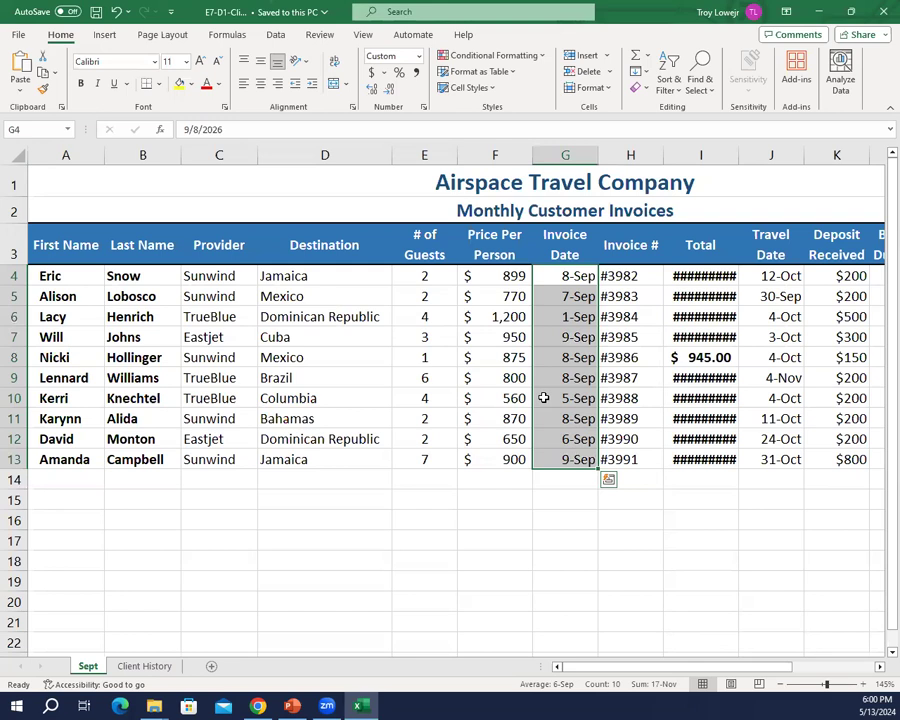
{"action": "left_click", "coordinate": [423, 111]}
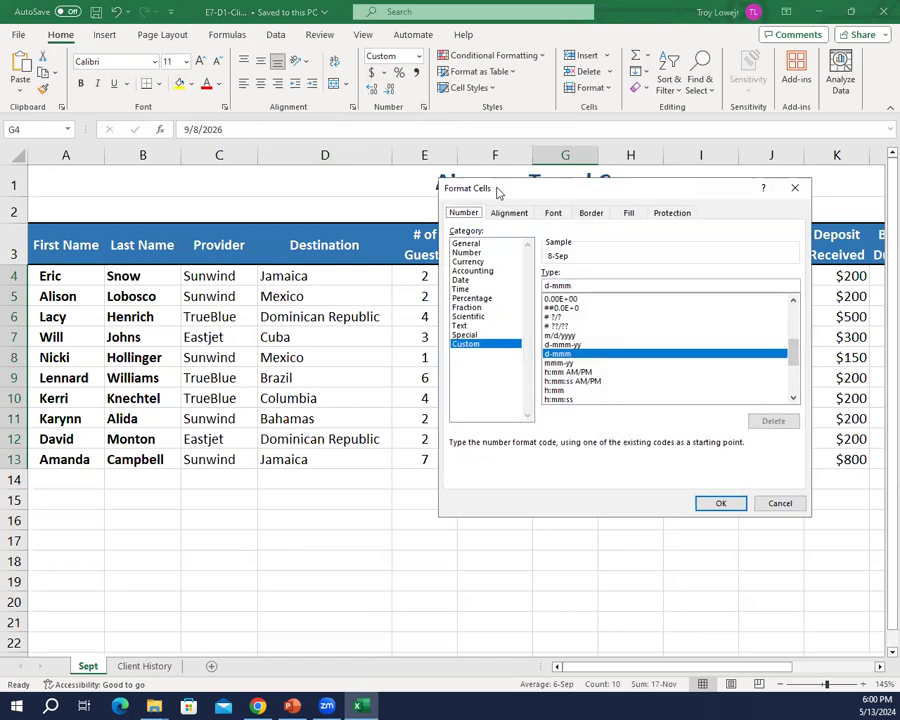
{"action": "left_click_drag", "start_coordinate": [501, 188], "coordinate": [460, 187]}
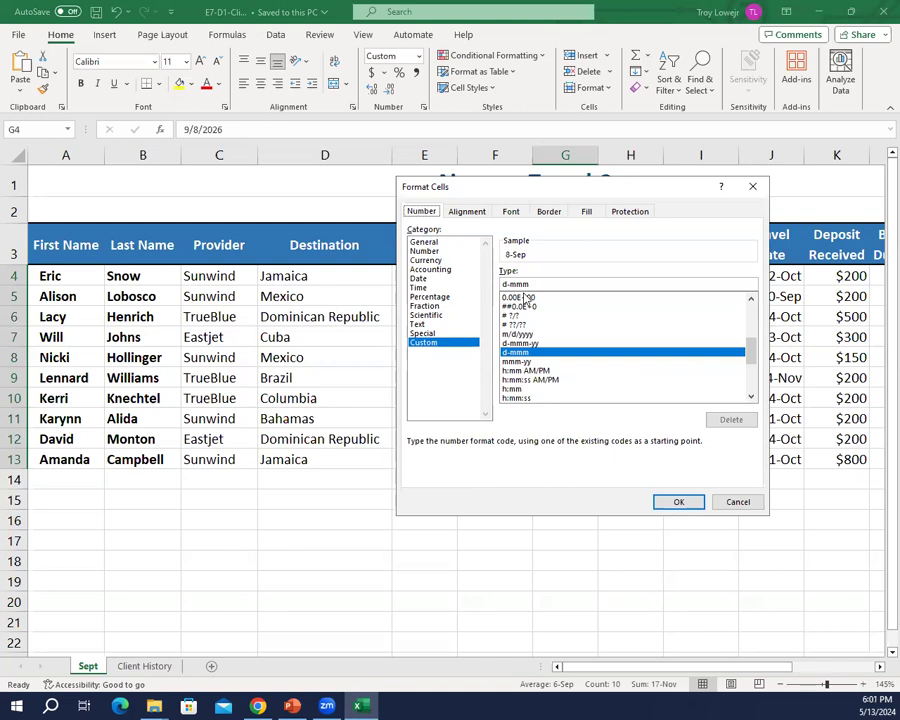
{"action": "left_click_drag", "start_coordinate": [577, 285], "coordinate": [361, 252]}
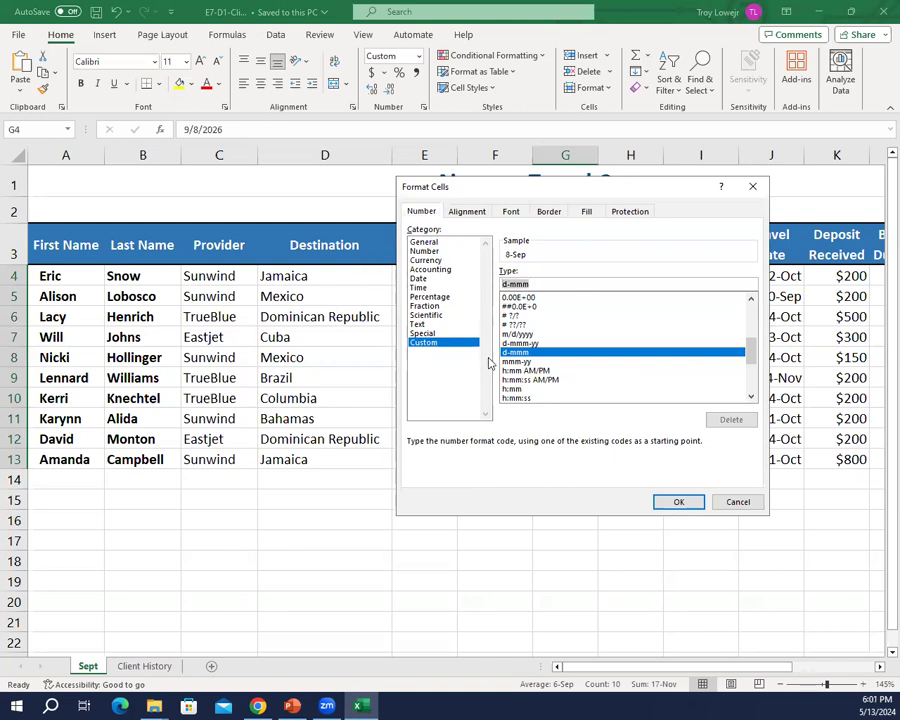
{"action": "key", "text": "BackSpace"}
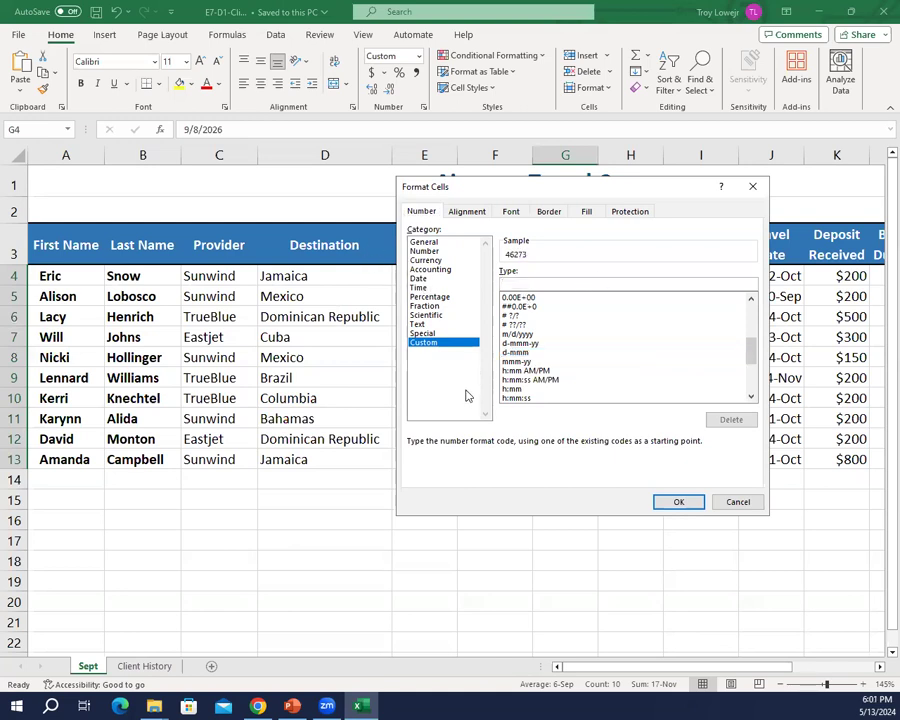
{"action": "type", "text": "mmm-d"}
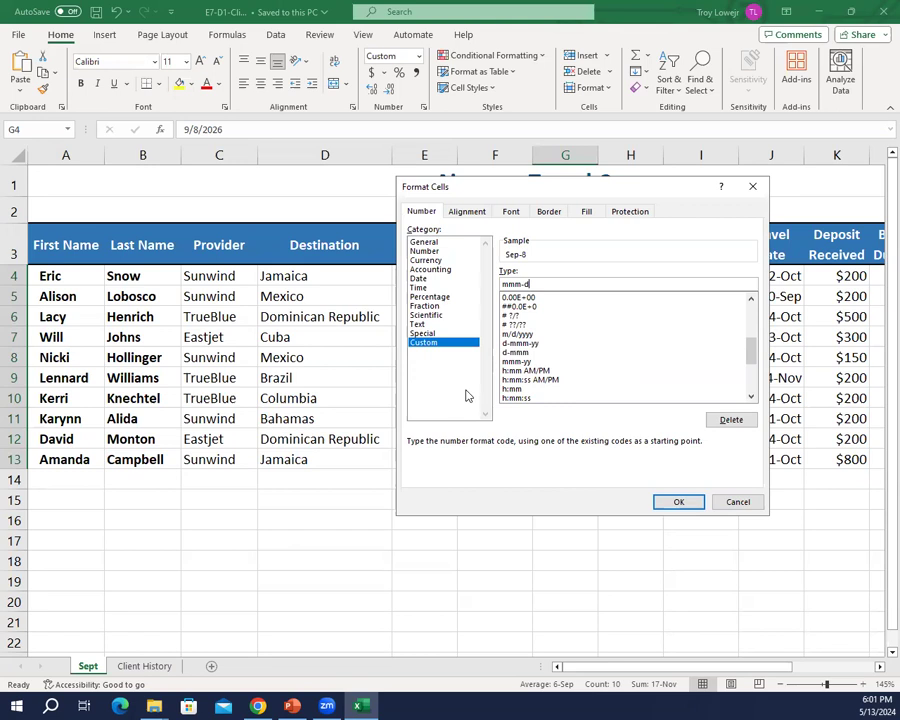
{"action": "left_click", "coordinate": [667, 505]}
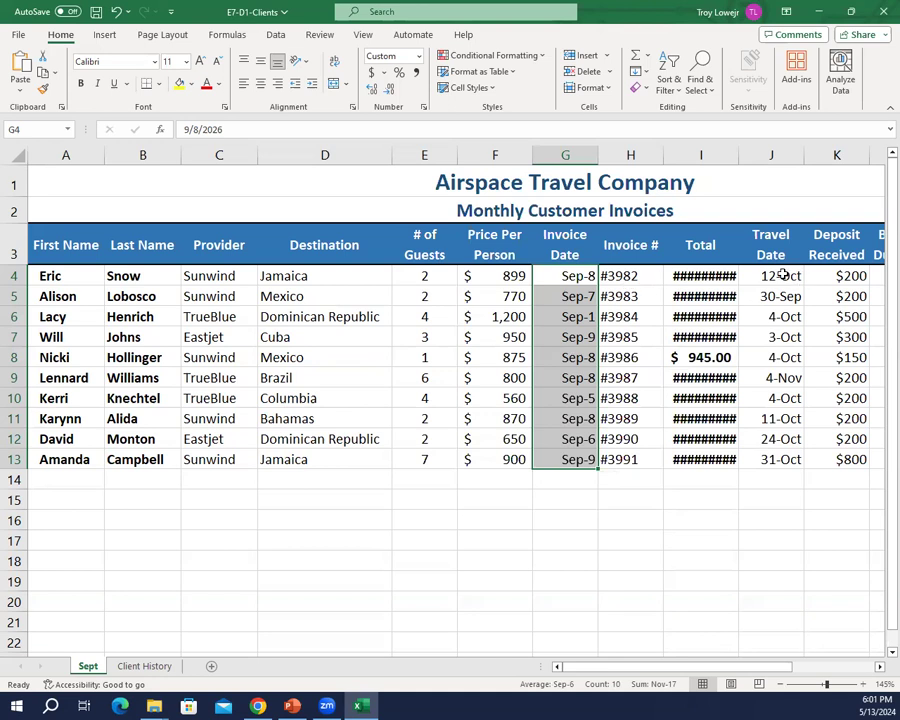
Step: Apply the custom number format ddd mmm-d to the Travel Date cells J4:J13
{"action": "left_click_drag", "start_coordinate": [779, 272], "coordinate": [785, 459]}
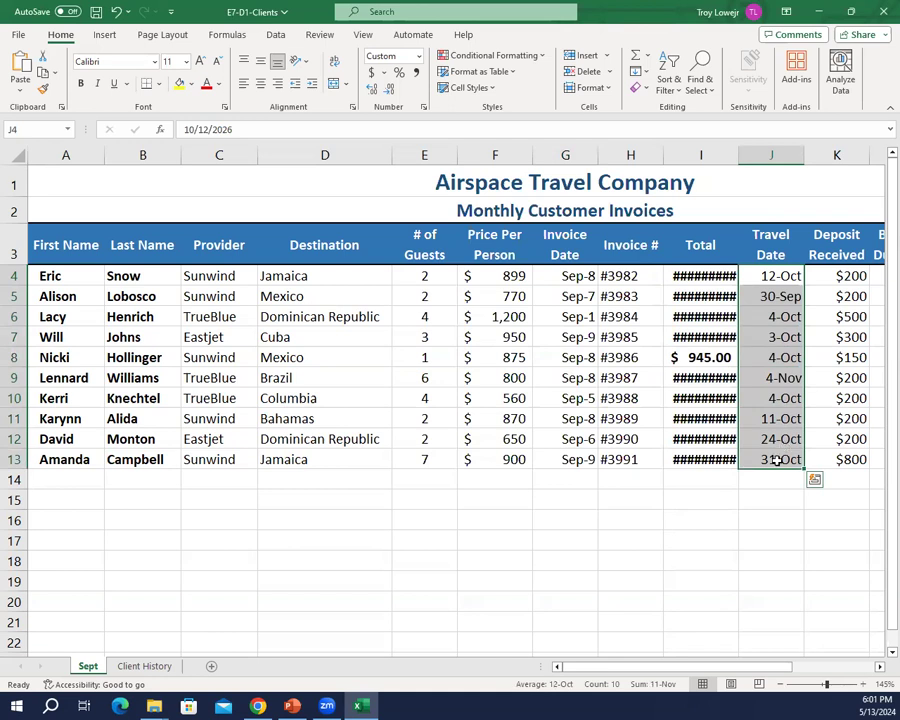
{"action": "left_click", "coordinate": [424, 107]}
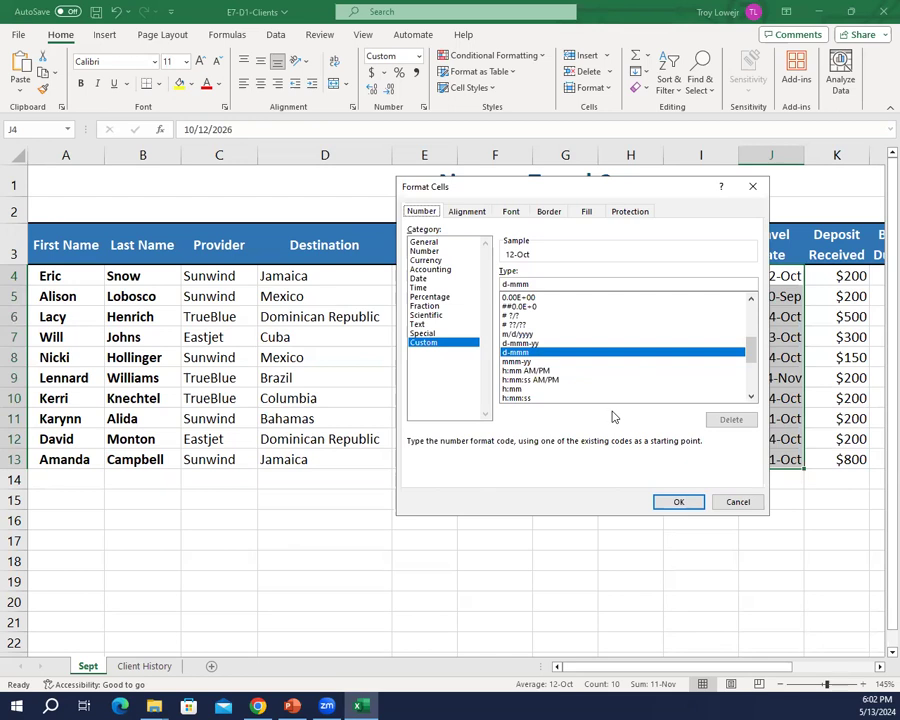
{"action": "double_click", "coordinate": [578, 283]}
{"action": "type", "text": "ddd mmm-d"}
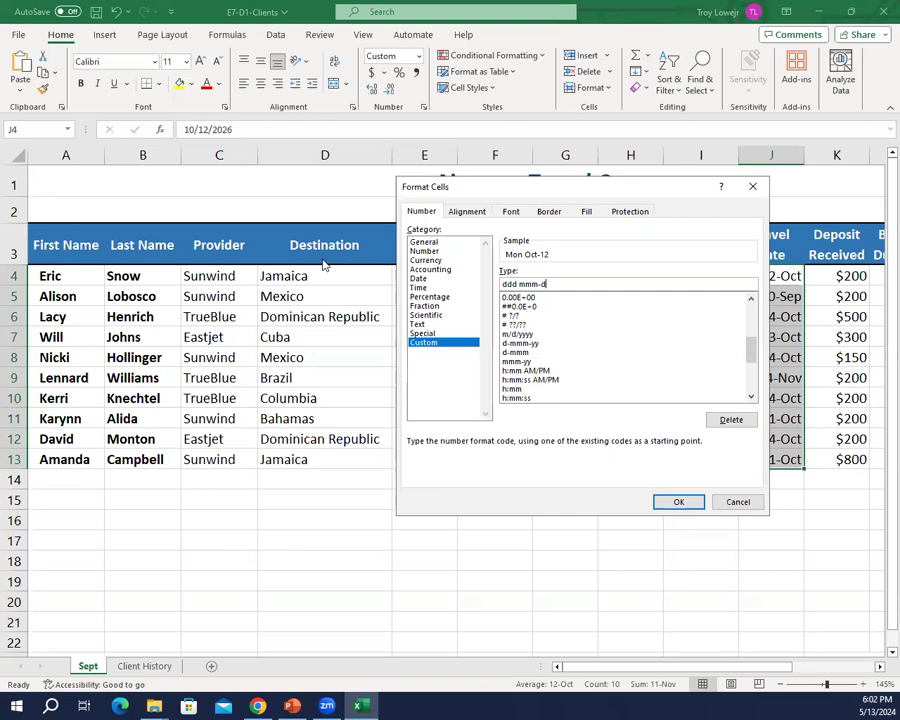
{"action": "left_click", "coordinate": [680, 503]}
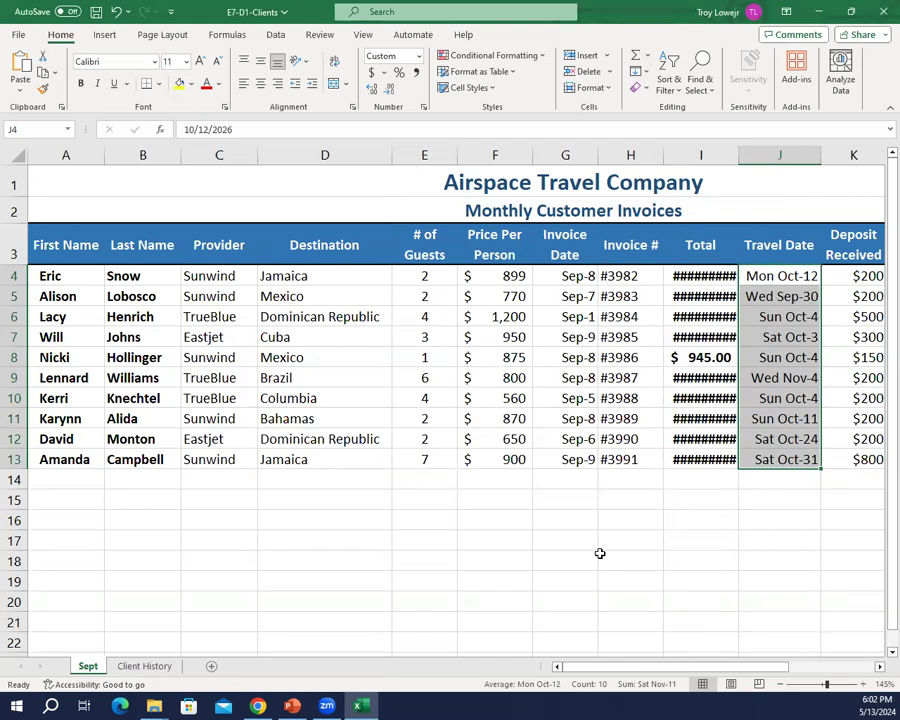
Step: Save the changes to the E7-D1-Clients workbook and switch to PowerPoint
{"action": "left_click", "coordinate": [96, 11]}
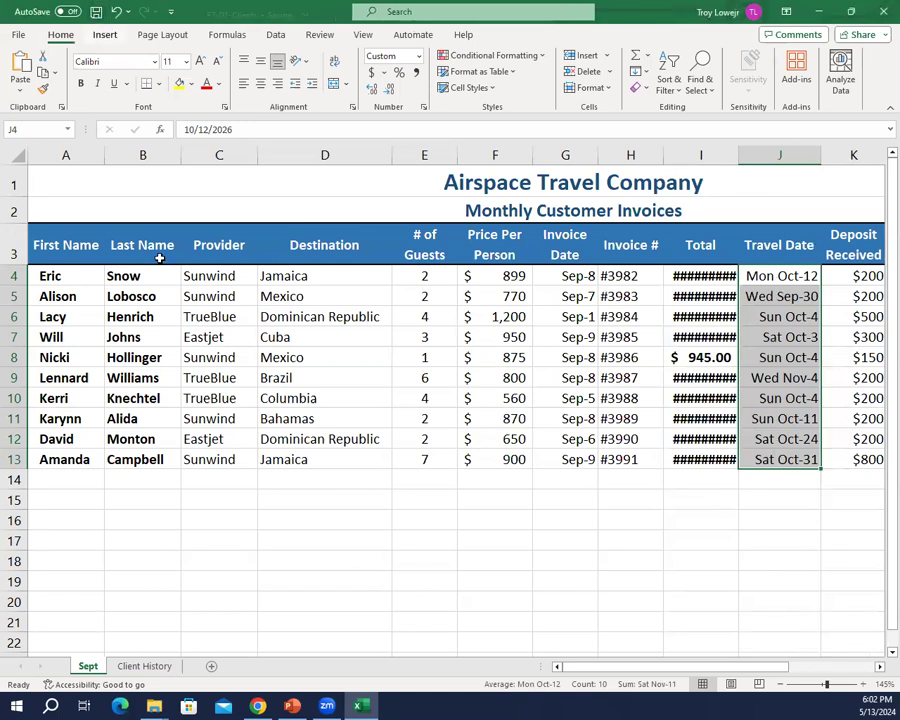
{"action": "left_click", "coordinate": [292, 706]}
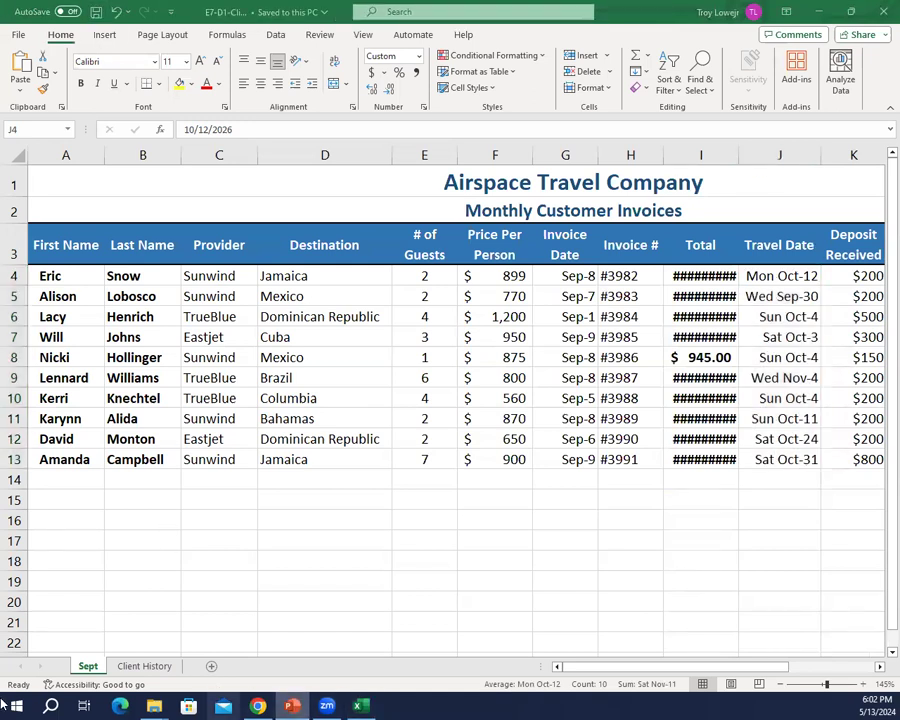
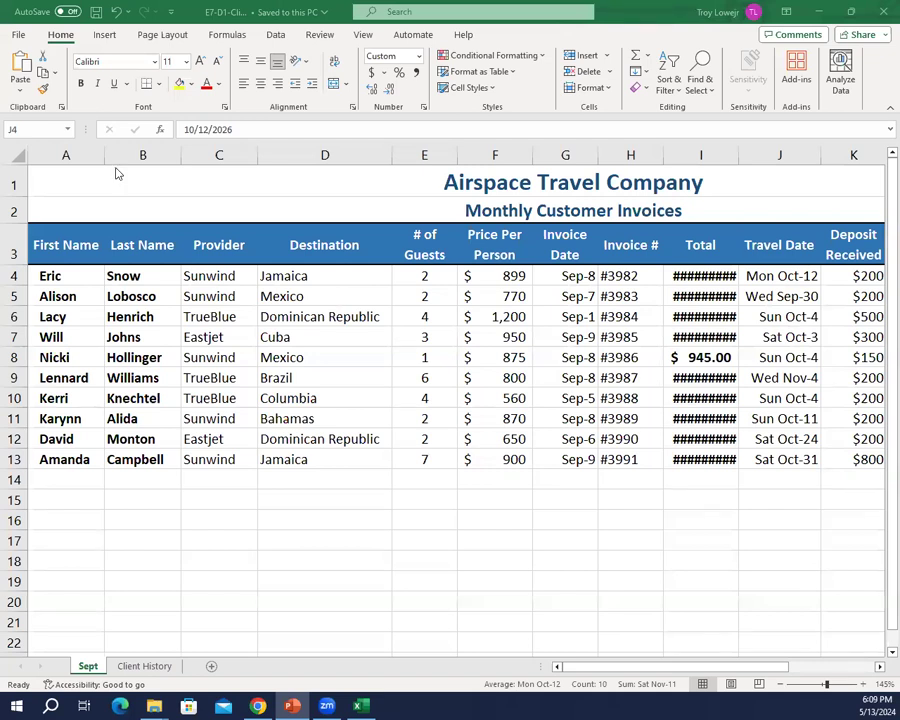
Step: Save a copy of the workbook under the name E7-D2-Clients on USB DISK (F:)
{"action": "left_click", "coordinate": [18, 34]}
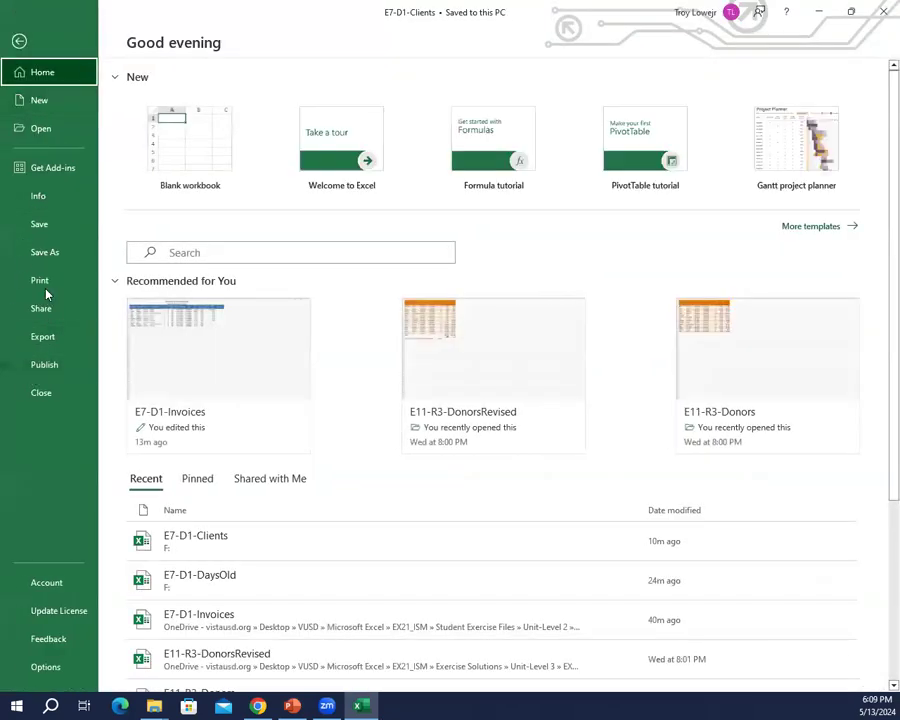
{"action": "left_click", "coordinate": [62, 255]}
{"action": "left_click", "coordinate": [150, 318]}
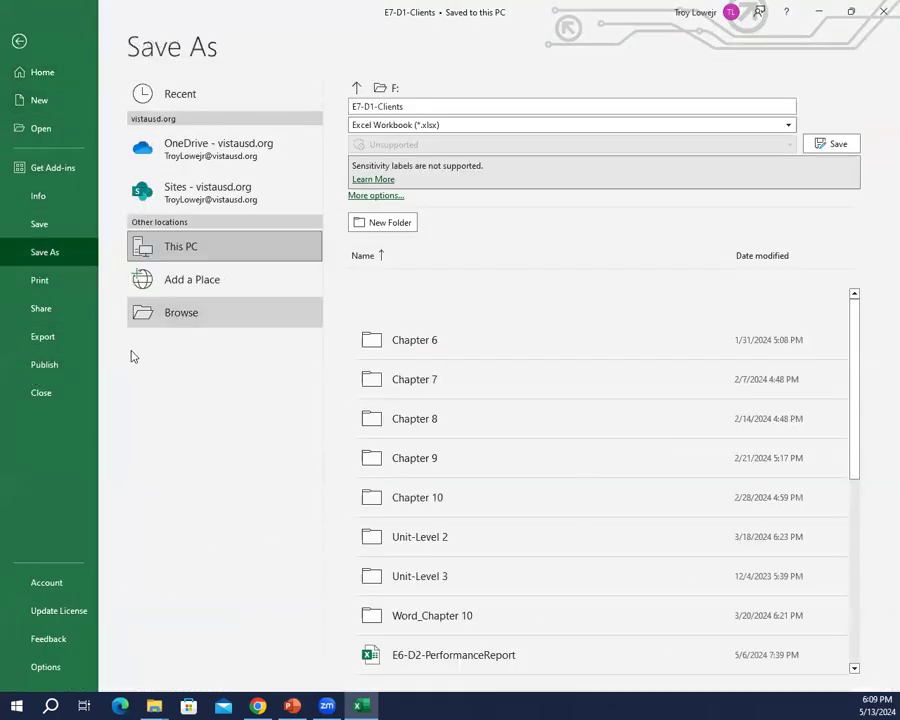
{"action": "left_click_drag", "start_coordinate": [111, 283], "coordinate": [117, 283]}
{"action": "type", "text": "2"}
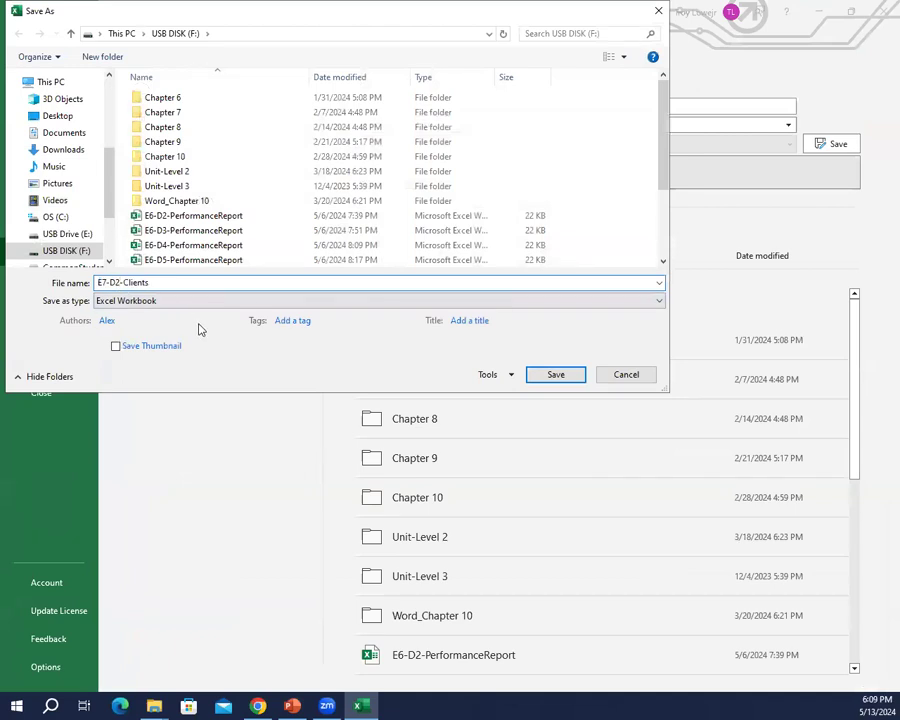
{"action": "key", "text": "Return"}
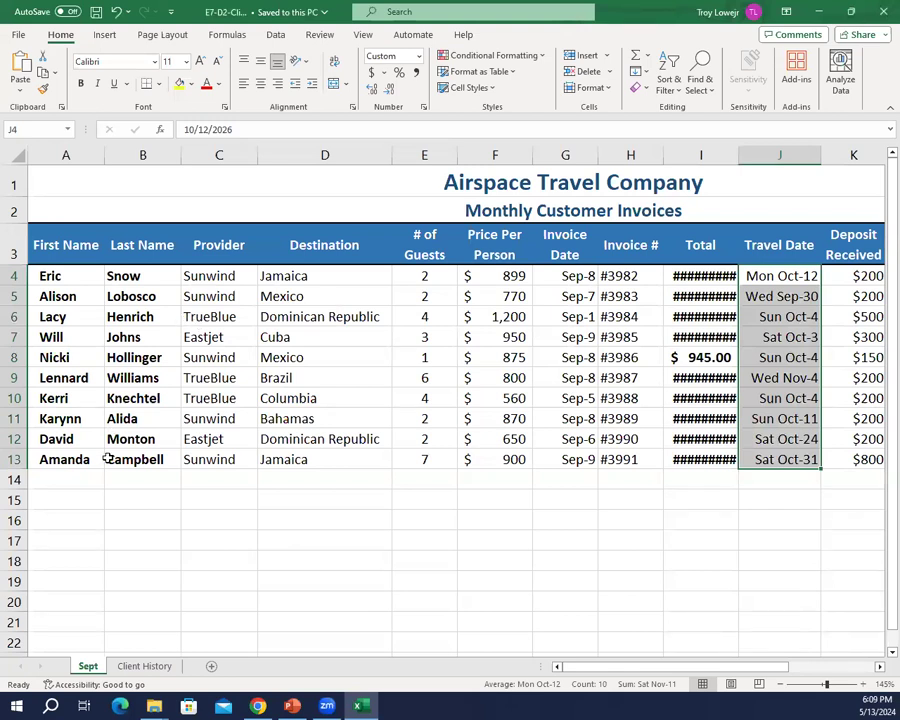
Step: Select the Flight Time cells M5:M10 on the Sept sheet and set their number format to General
{"action": "left_click_drag", "start_coordinate": [603, 675], "coordinate": [743, 684]}
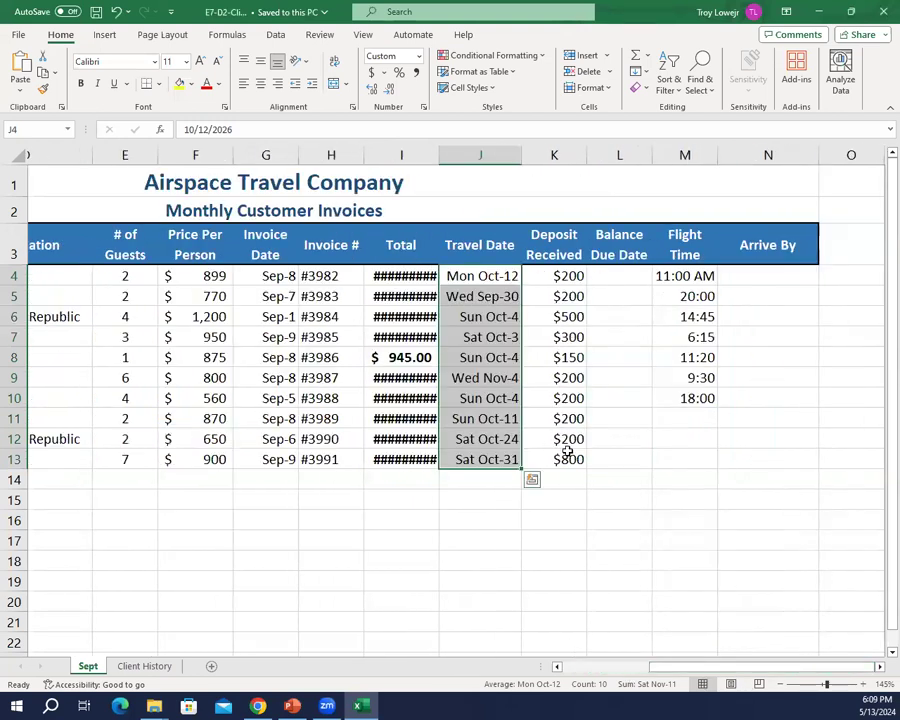
{"action": "left_click", "coordinate": [661, 333]}
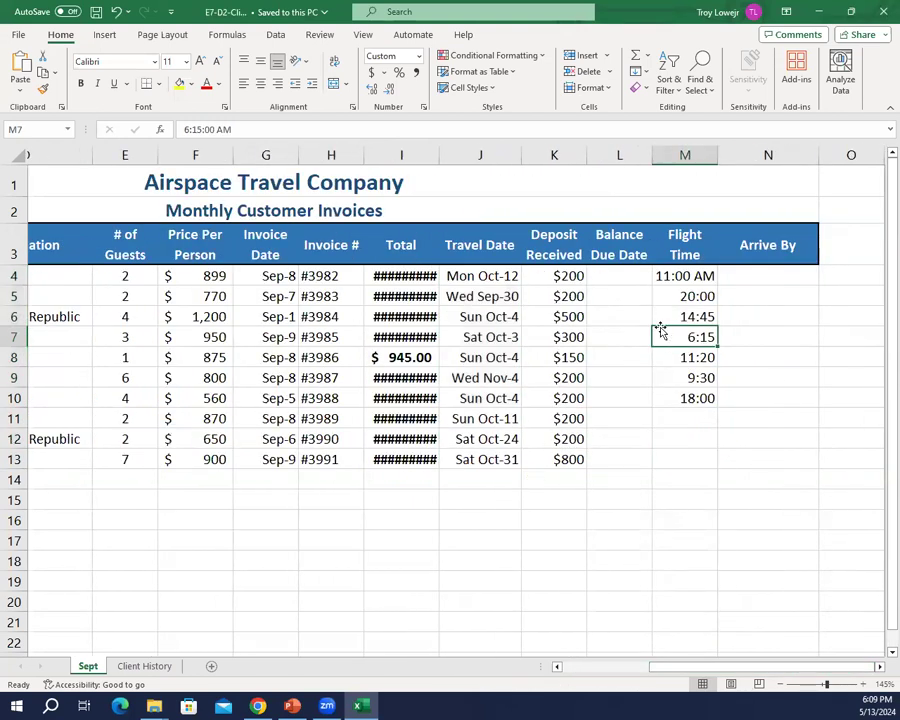
{"action": "left_click", "coordinate": [688, 296]}
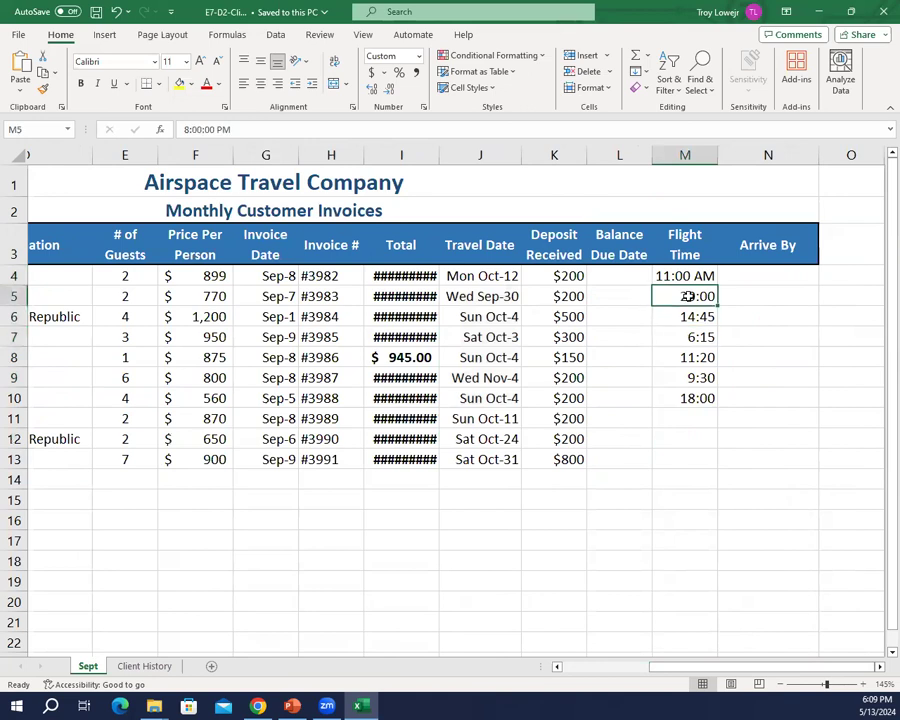
{"action": "left_click_drag", "start_coordinate": [688, 296], "coordinate": [686, 398]}
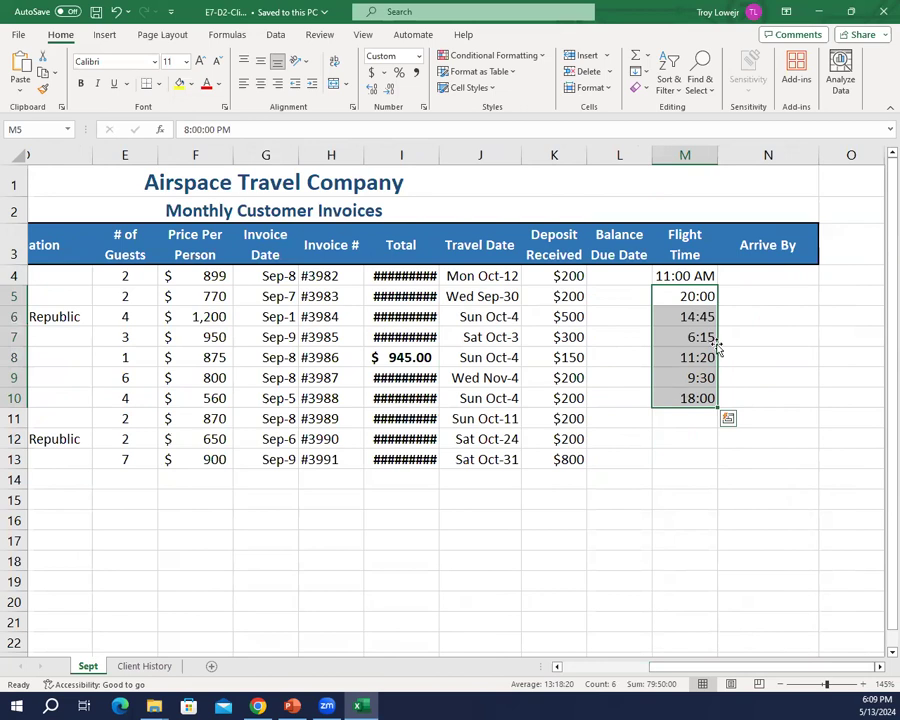
{"action": "left_click", "coordinate": [419, 57]}
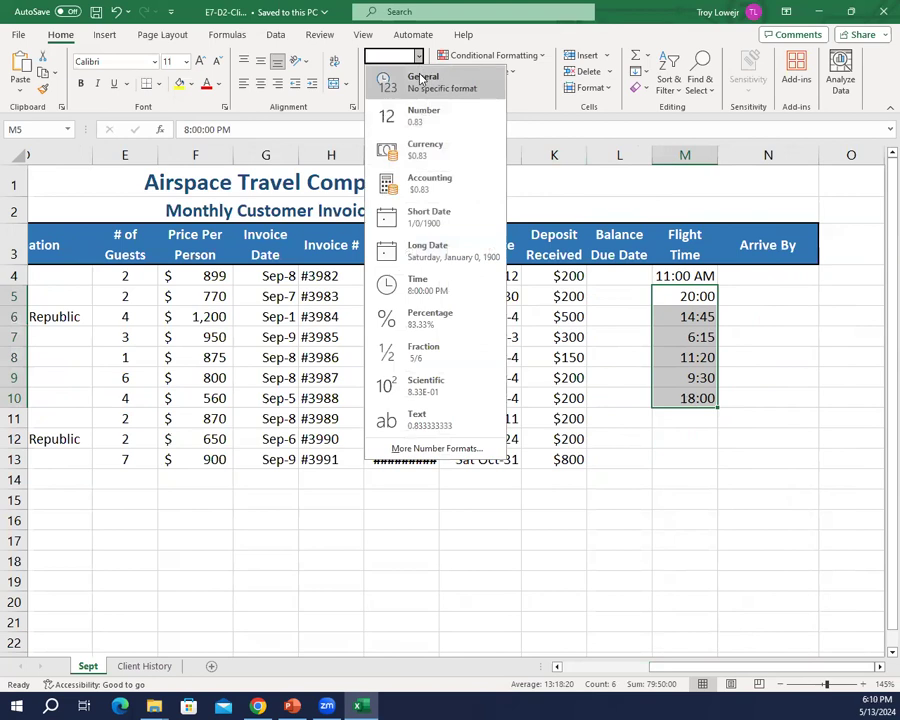
{"action": "left_click", "coordinate": [421, 79]}
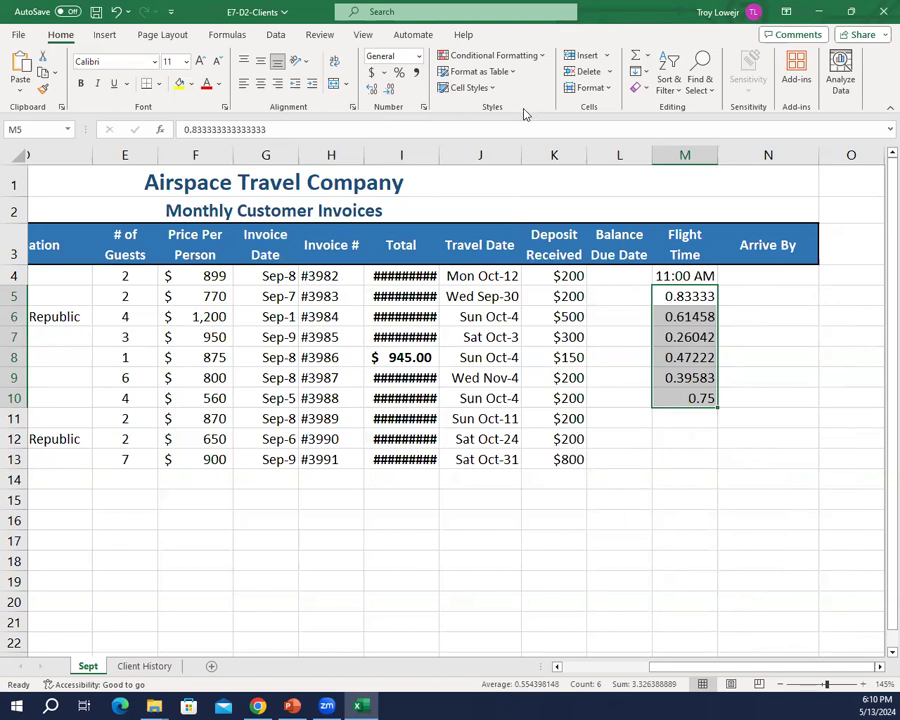
Step: Format the Flight Time cells M5:M10 with the Time type 1:30 PM
{"action": "left_click", "coordinate": [423, 108]}
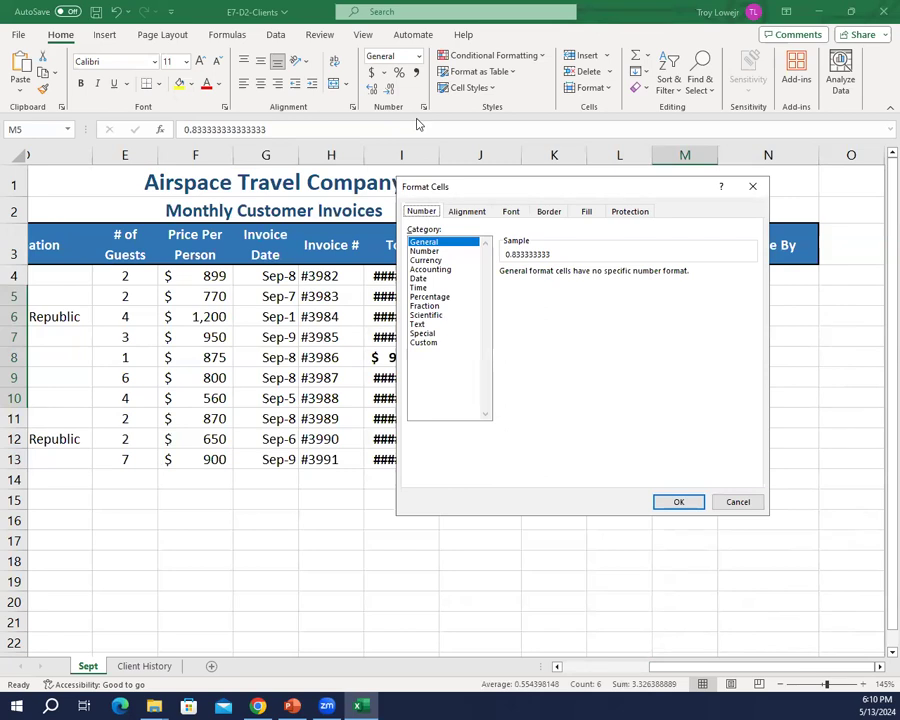
{"action": "left_click", "coordinate": [420, 289]}
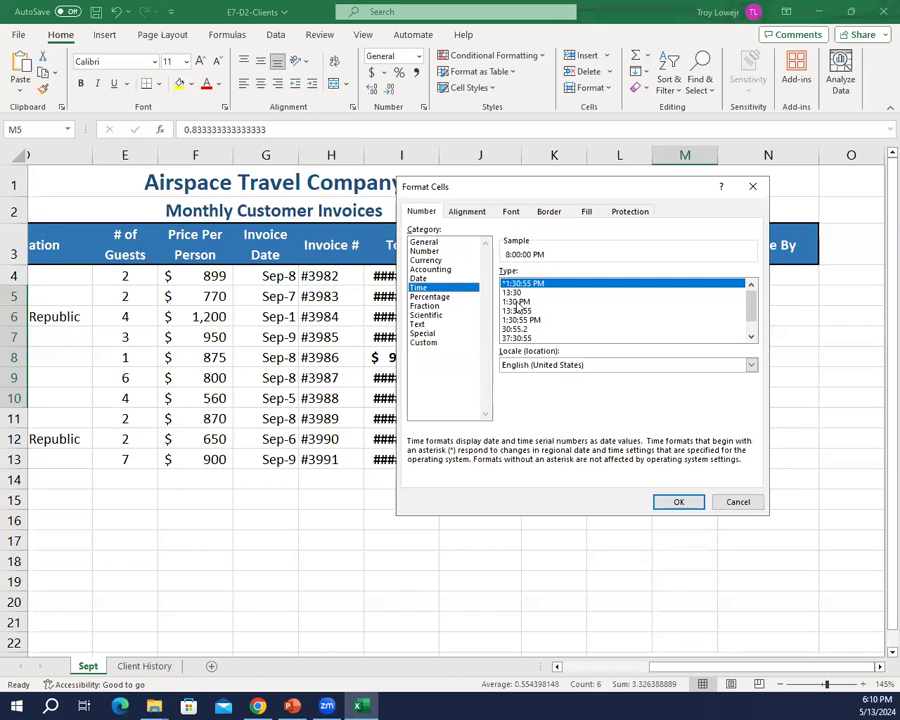
{"action": "left_click", "coordinate": [516, 301]}
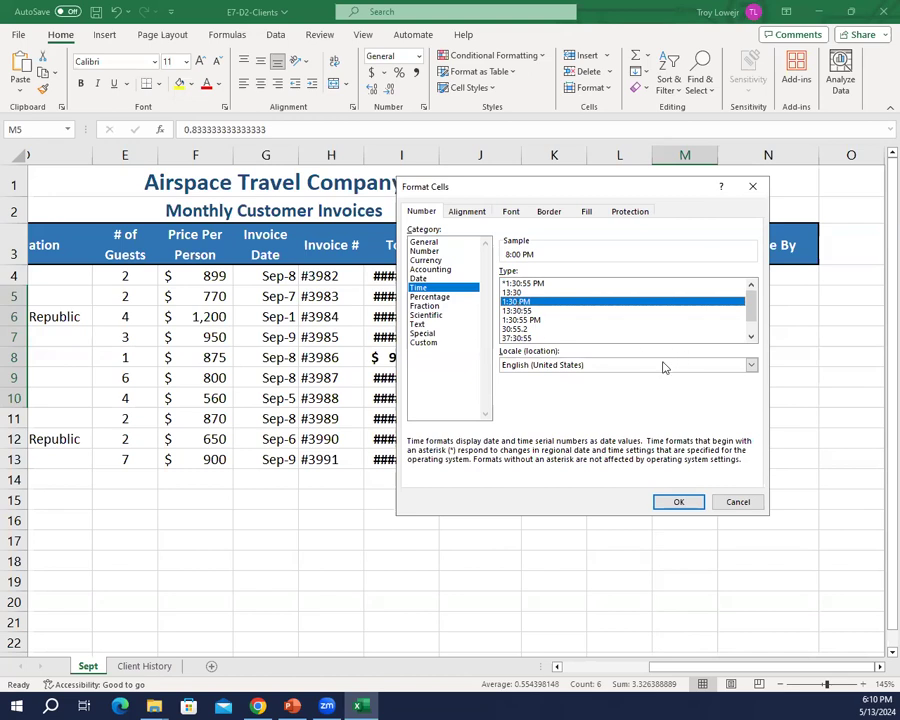
{"action": "left_click", "coordinate": [686, 503]}
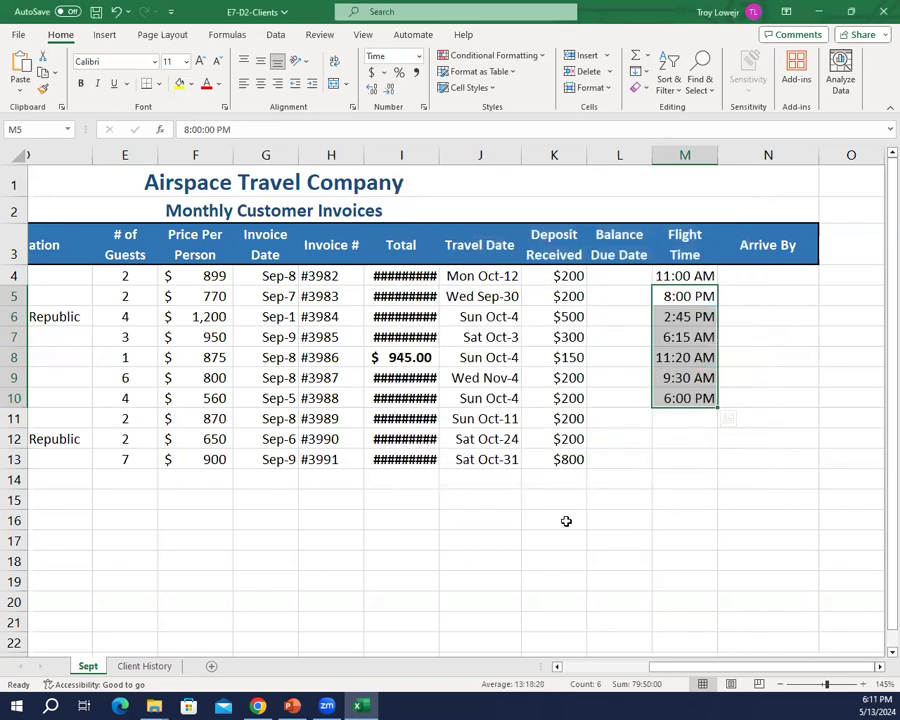
Step: Try to enter the missing flight time in M11 as 1730
{"action": "left_click", "coordinate": [660, 424]}
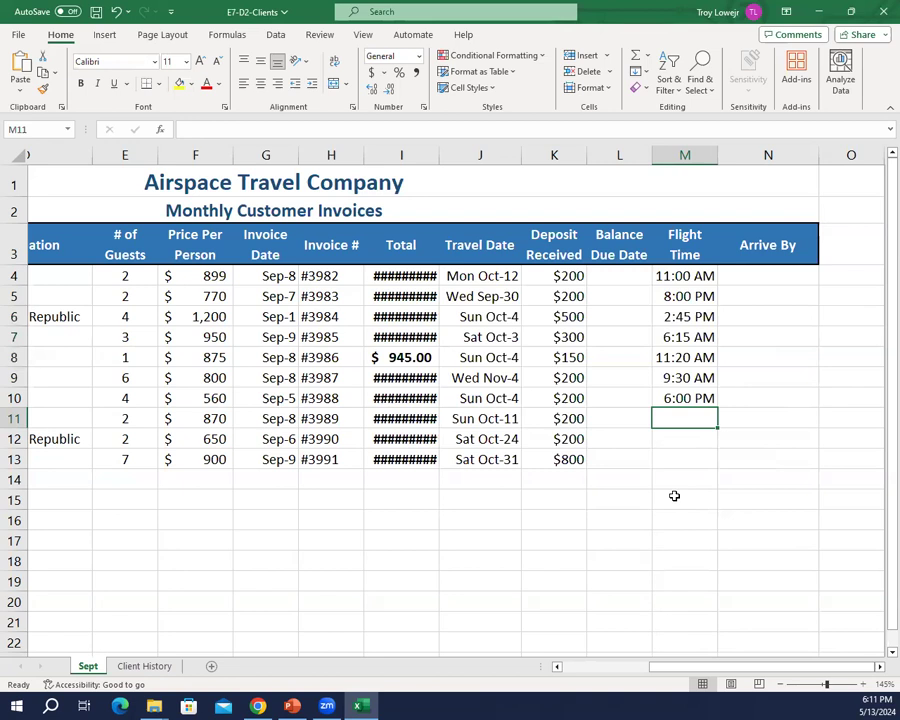
{"action": "type", "text": "1730"}
{"action": "key", "text": "Return"}
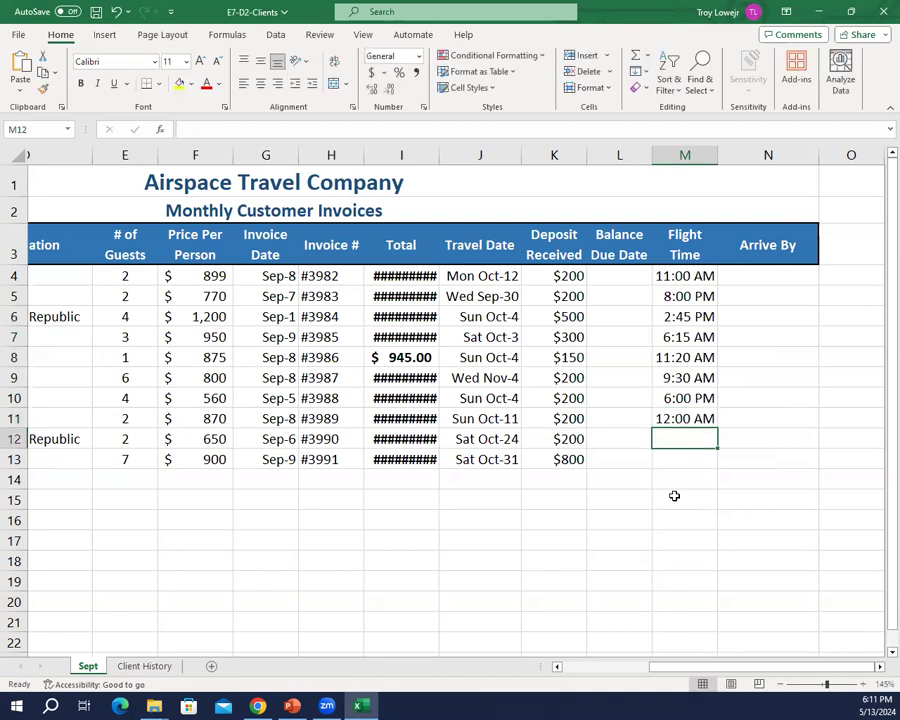
Step: Enter the flight times 5:30 PM in M11 and 7:20 AM in M12
{"action": "key", "text": "Up"}
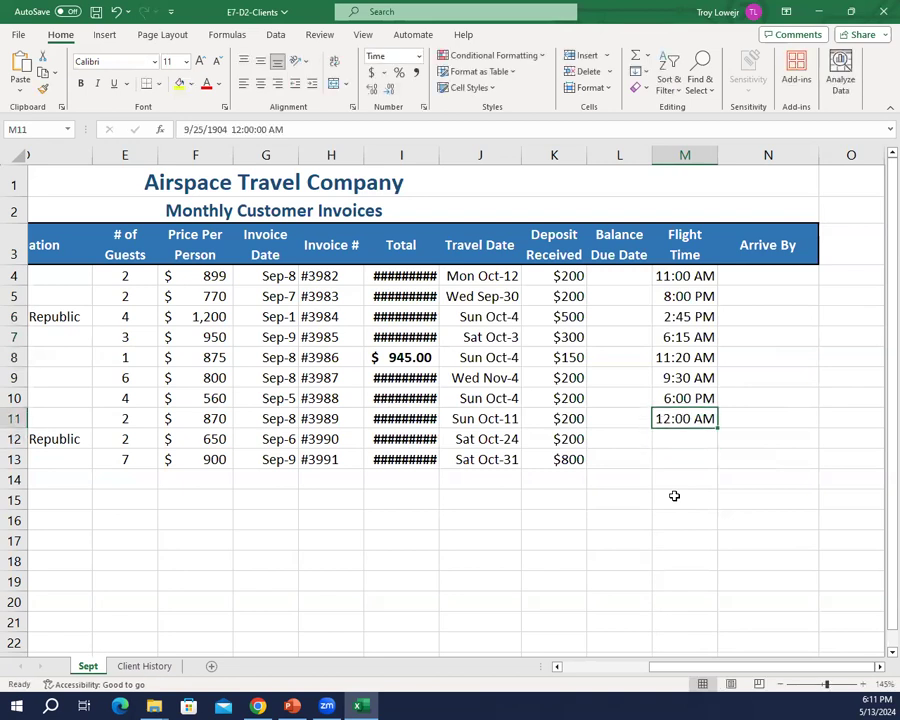
{"action": "type", "text": "5:30 PM"}
{"action": "key", "text": "Return"}
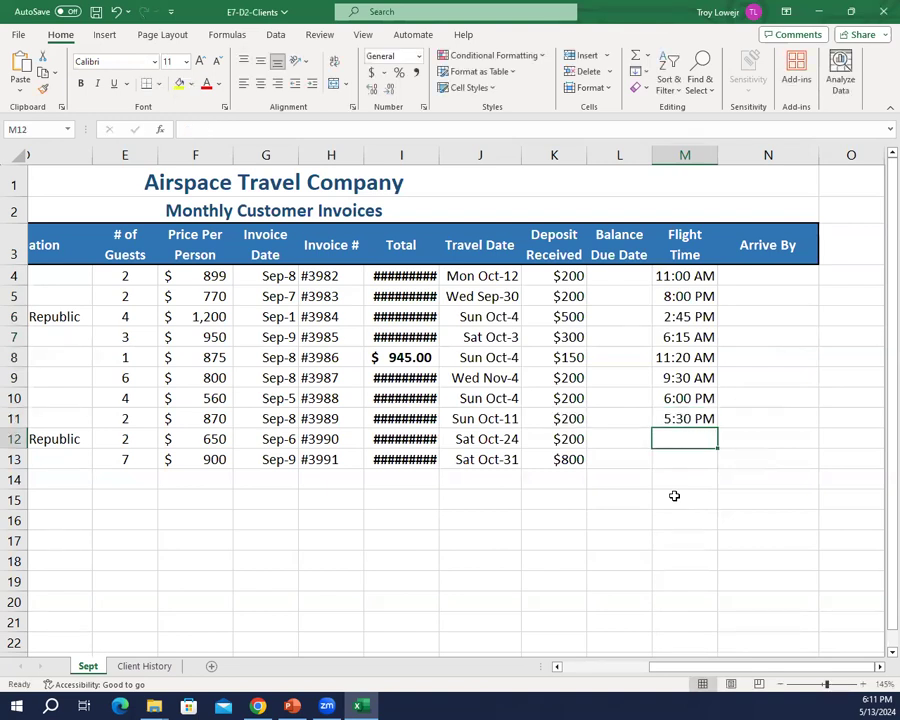
{"action": "type", "text": "7:20 AM"}
{"action": "key", "text": "Return"}
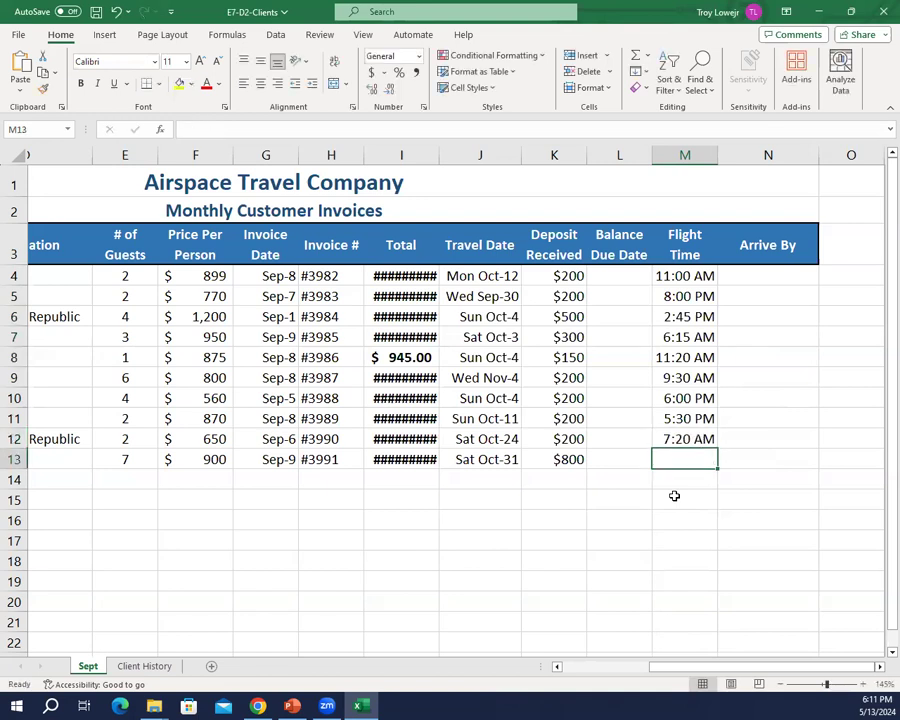
Step: Try entering the flight time in M13 first as 09:00 and again as 09:00 AM
{"action": "type", "text": "09:00"}
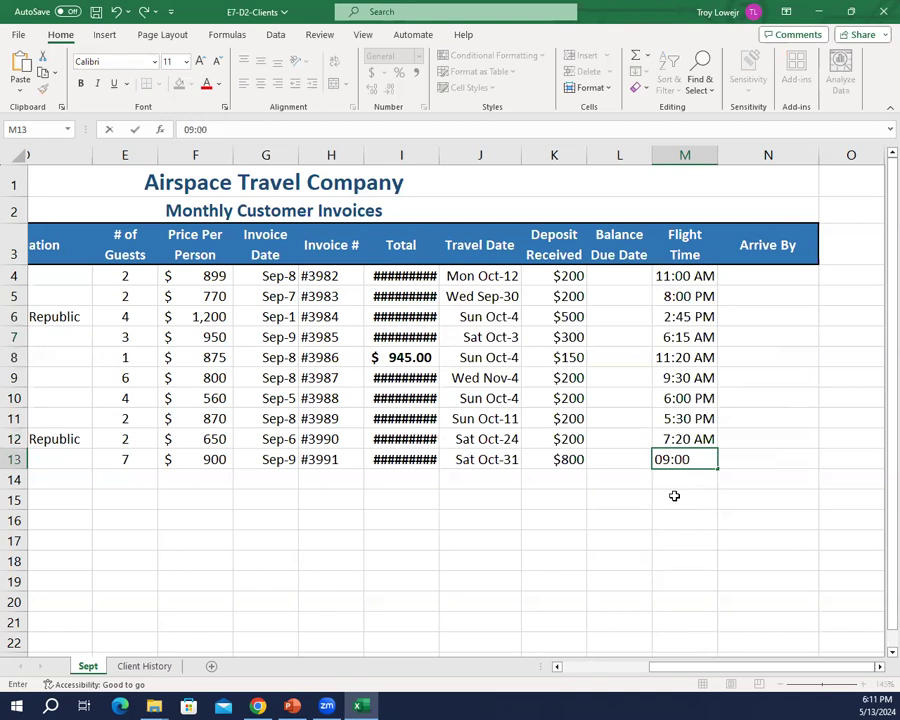
{"action": "key", "text": "Return"}
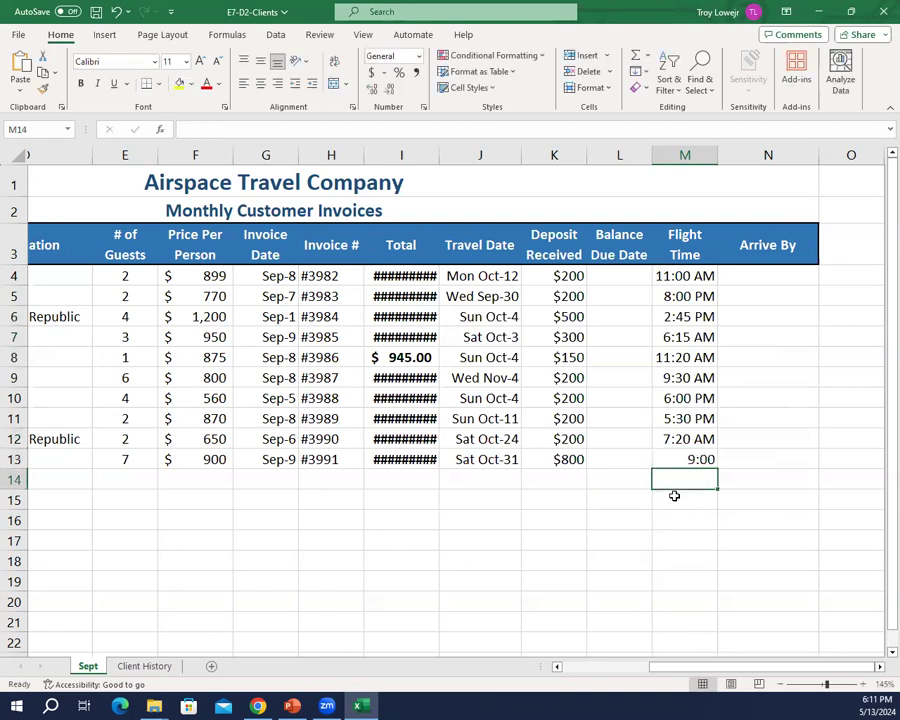
{"action": "key", "text": "Up"}
{"action": "type", "text": "0900"}
{"action": "key", "text": "BackSpace"}
{"action": "key", "text": "BackSpace"}
{"action": "type", "text": ":00"}
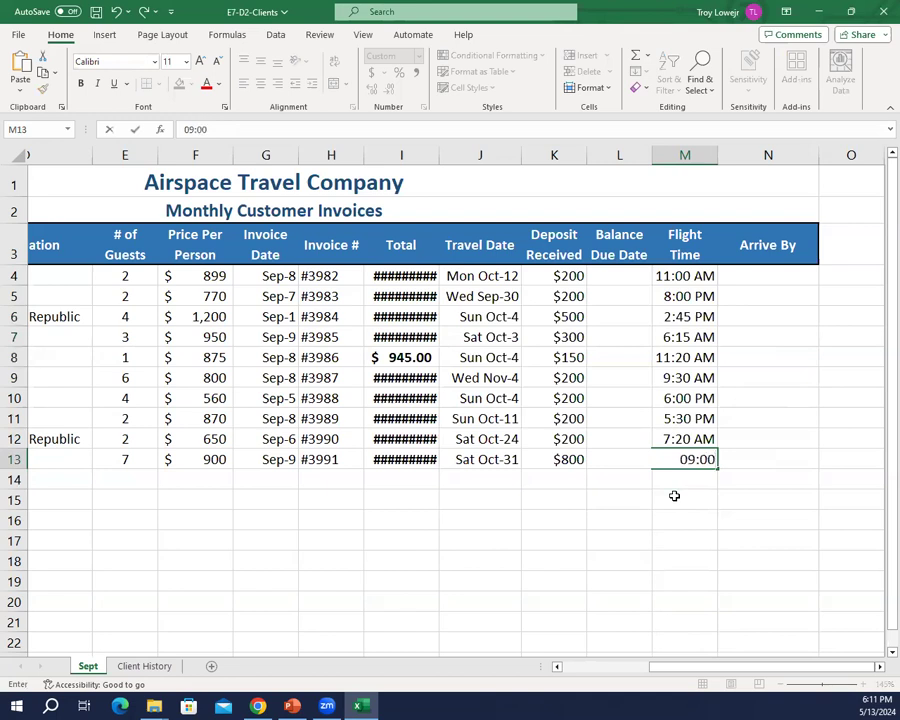
{"action": "type", "text": " AAM"}
{"action": "key", "text": "BackSpace"}
{"action": "key", "text": "BackSpace"}
{"action": "type", "text": "M"}
{"action": "key", "text": "Return"}
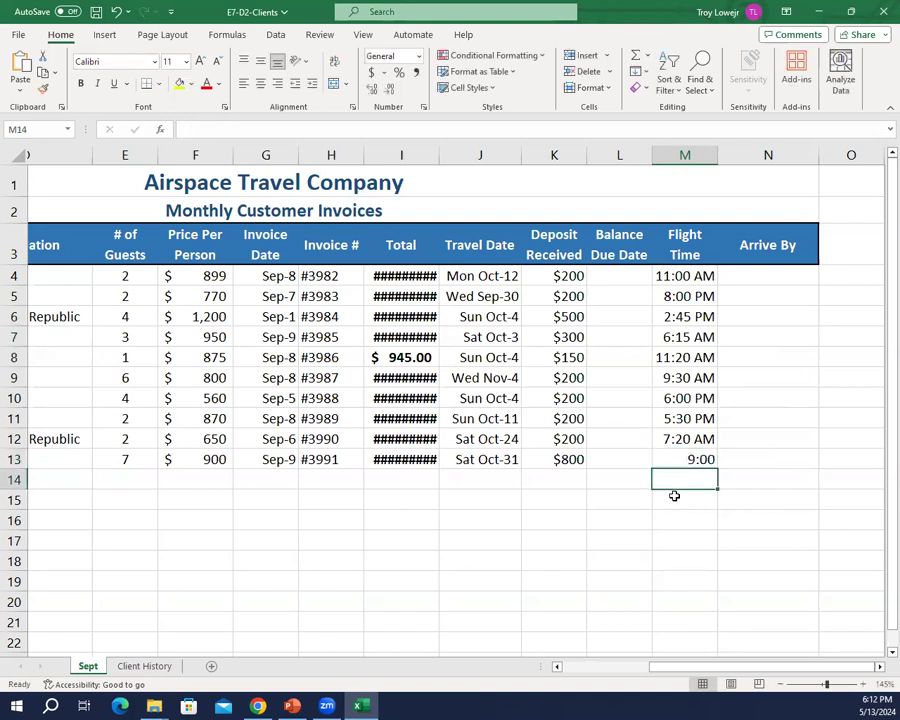
Step: Clear M13 and enter the flight time again as 9:00 AM
{"action": "key", "text": "Up"}
{"action": "key", "text": "Down"}
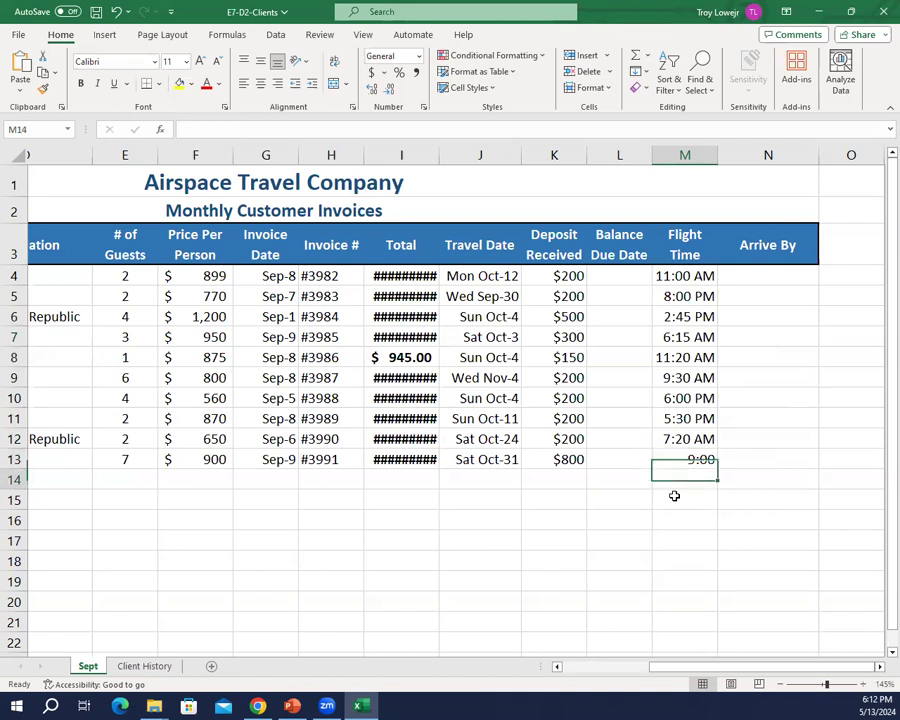
{"action": "key", "text": "Up"}
{"action": "key", "text": "Delete"}
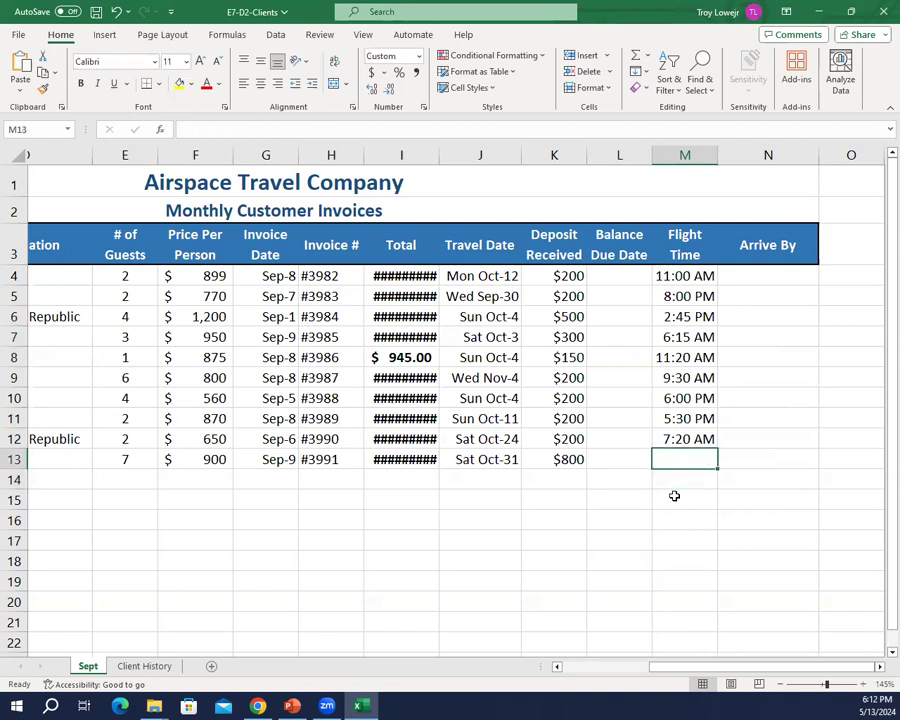
{"action": "type", "text": "9:00"}
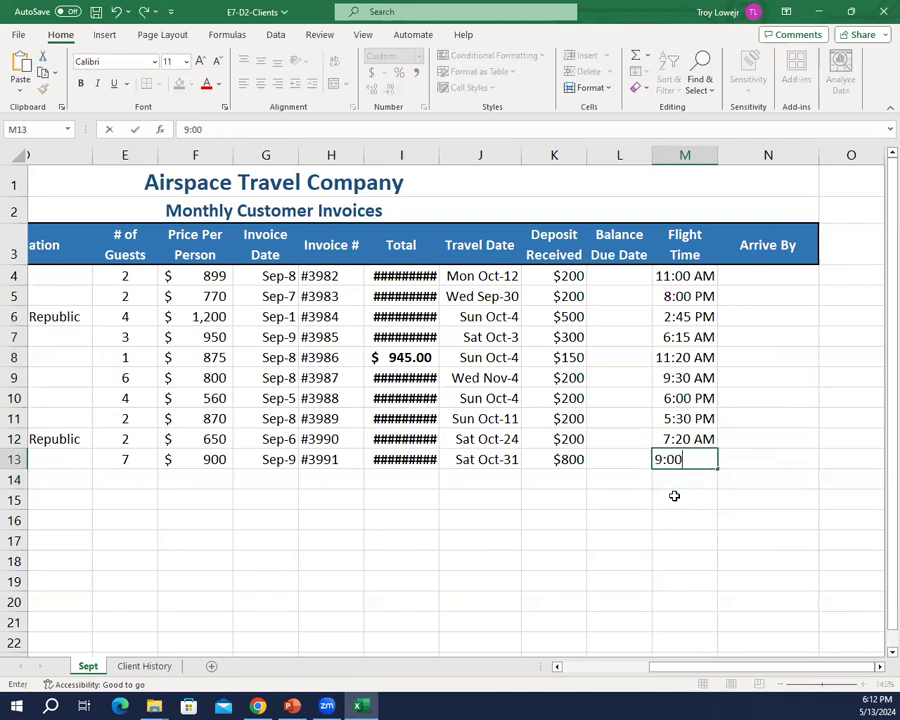
{"action": "type", "text": " A"}
{"action": "key", "text": "Return"}
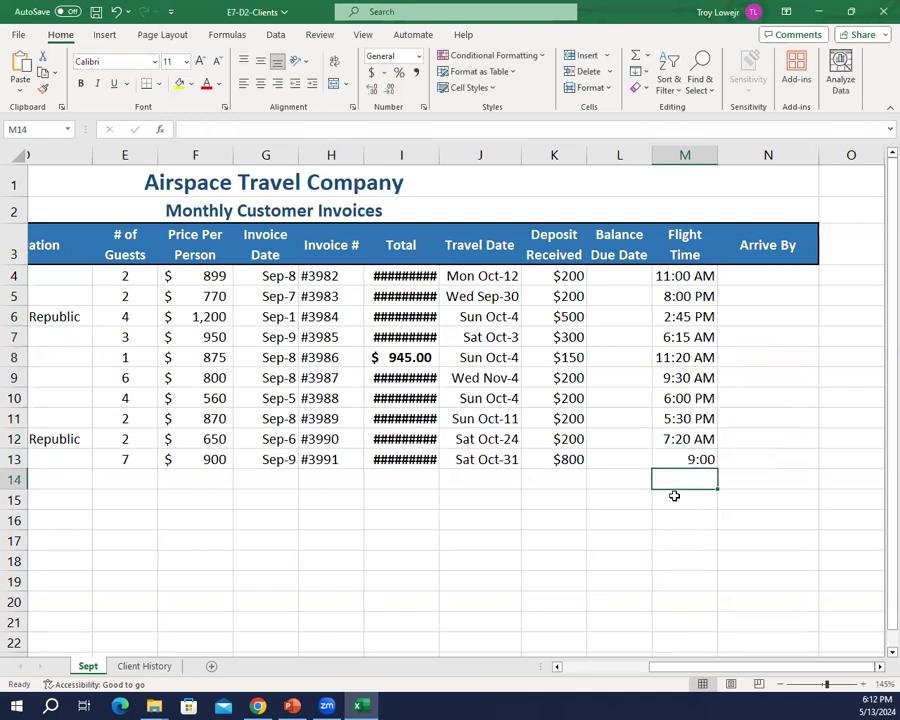
Step: Try the default Time number format and the General format on flight time cell M13
{"action": "key", "text": "Up"}
{"action": "right_click", "coordinate": [687, 467]}
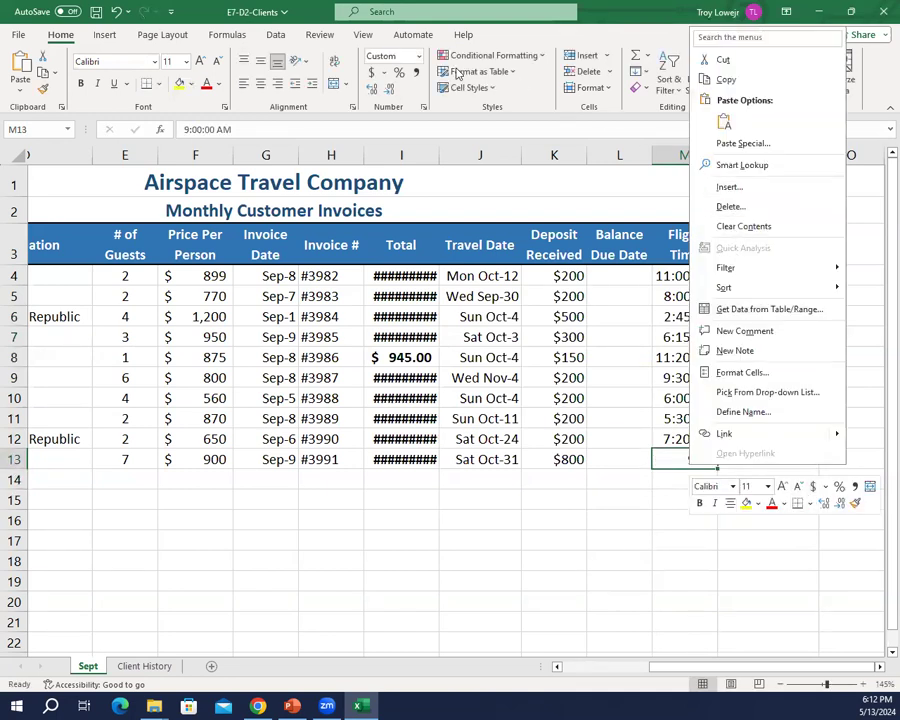
{"action": "left_click", "coordinate": [418, 56]}
{"action": "left_click", "coordinate": [418, 56]}
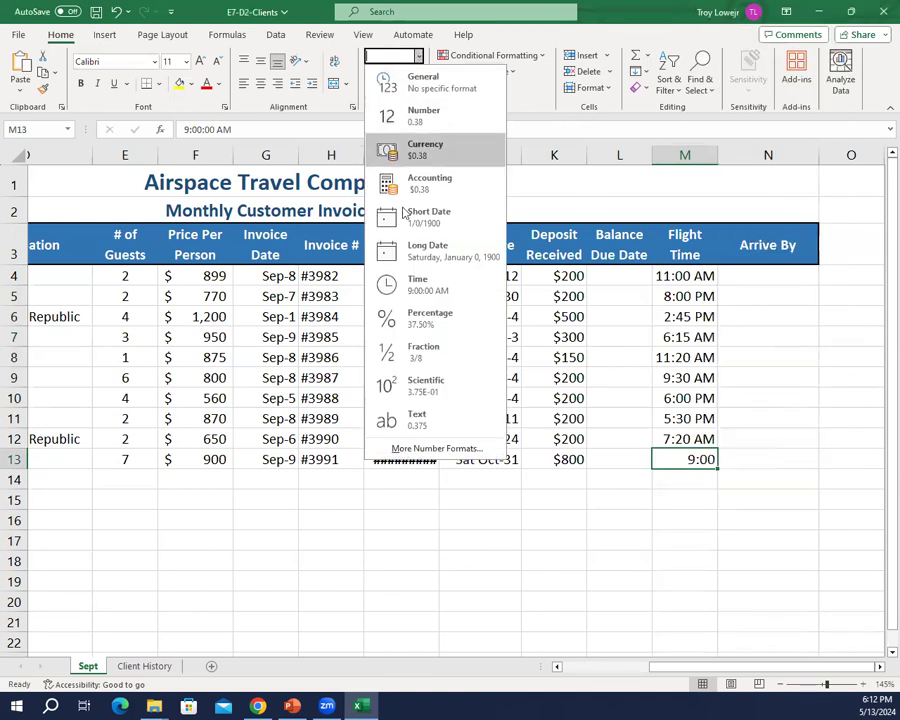
{"action": "left_click", "coordinate": [412, 285]}
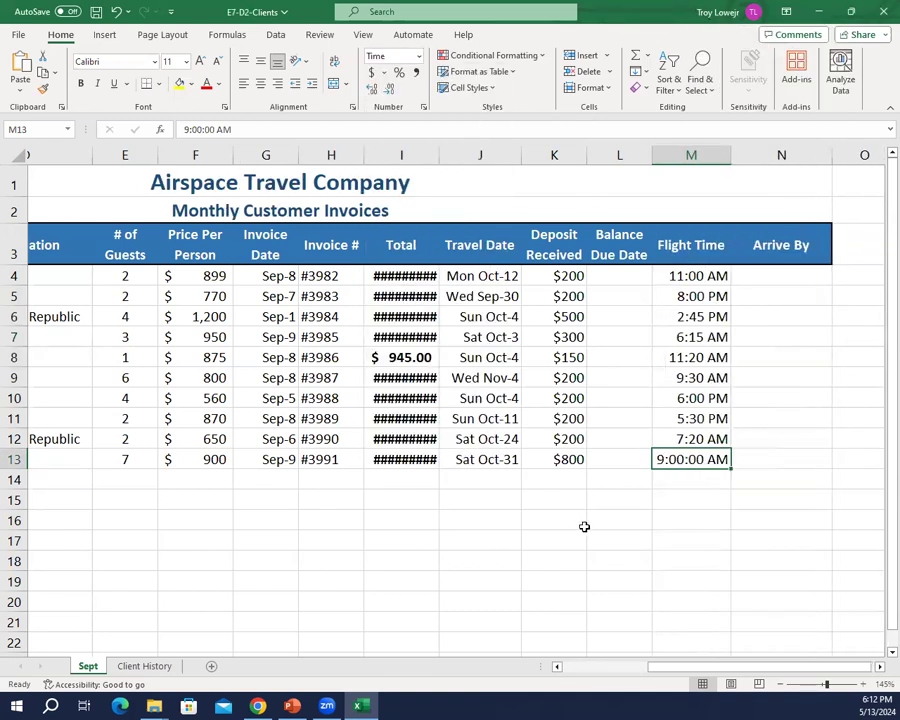
{"action": "left_click", "coordinate": [418, 56]}
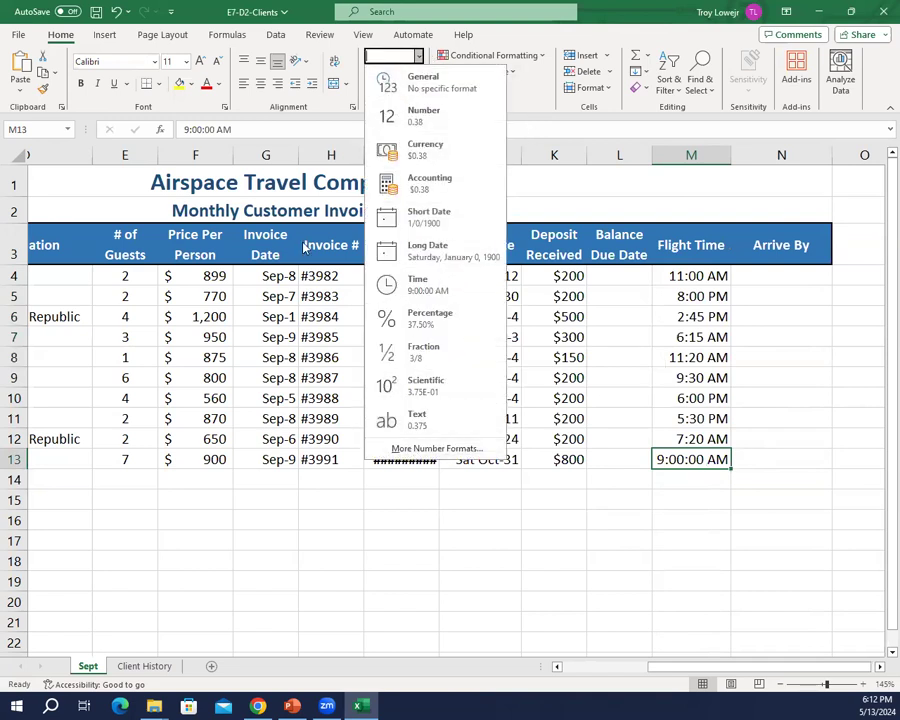
{"action": "left_click", "coordinate": [422, 82]}
{"action": "left_click", "coordinate": [554, 500]}
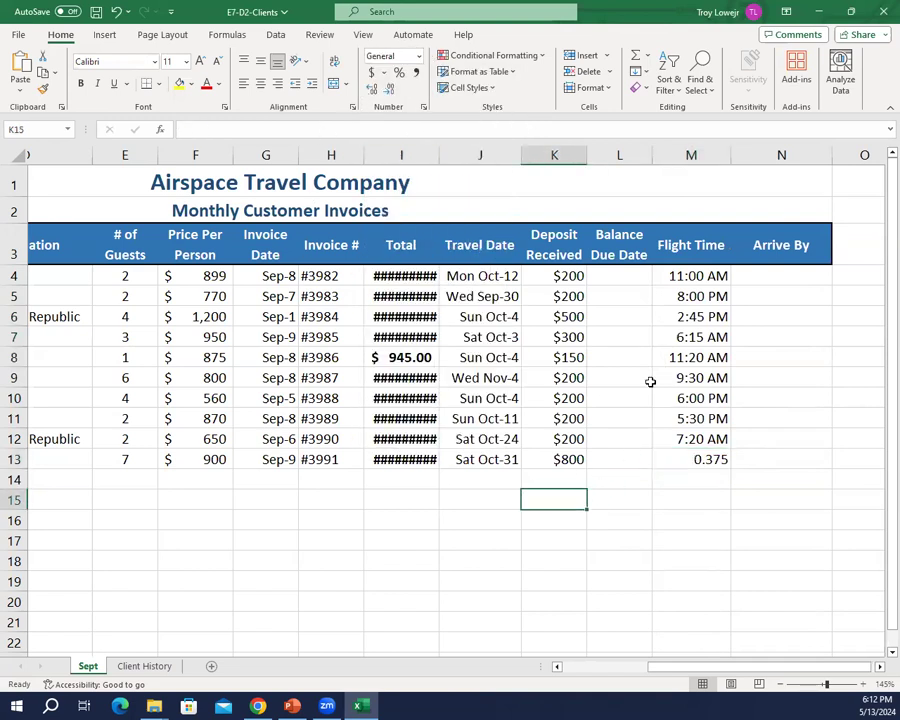
Step: Format the flight time in M13 with the Time type 1:30 PM
{"action": "left_click", "coordinate": [681, 452]}
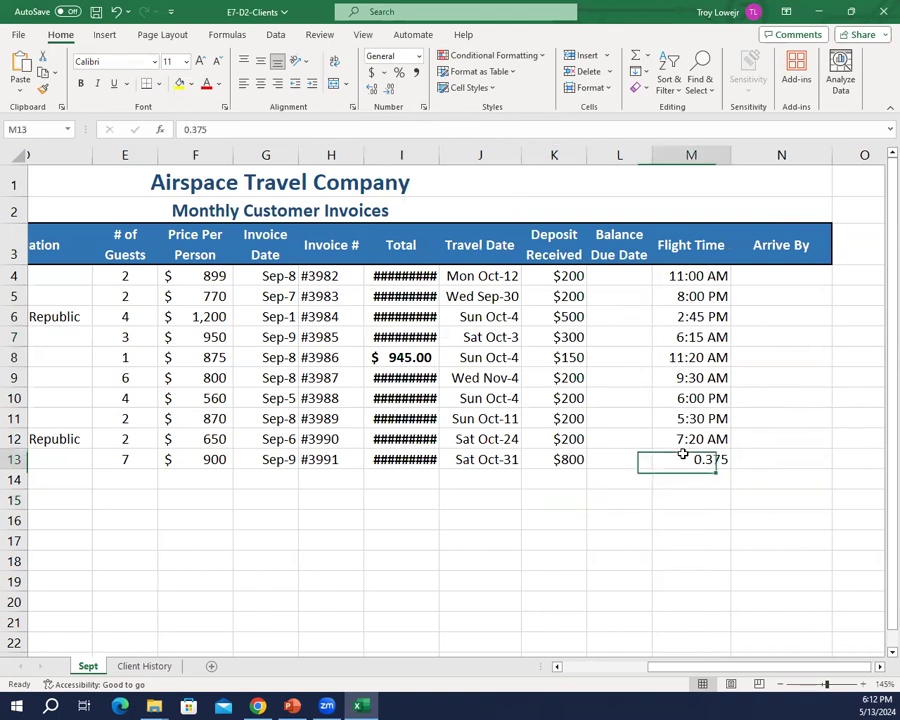
{"action": "right_click", "coordinate": [683, 454]}
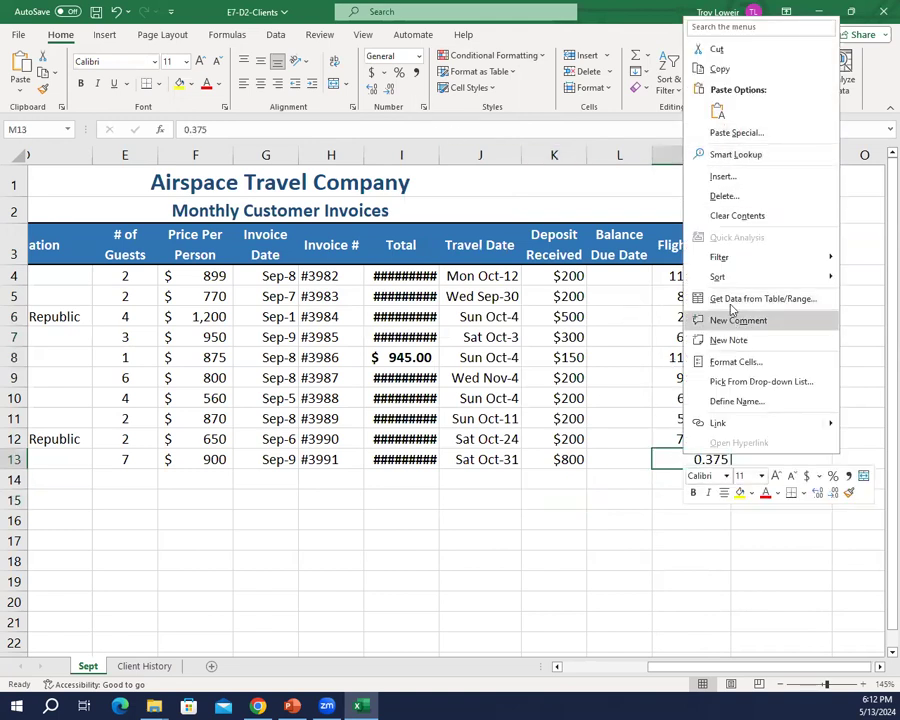
{"action": "left_click", "coordinate": [730, 362]}
{"action": "left_click", "coordinate": [546, 333]}
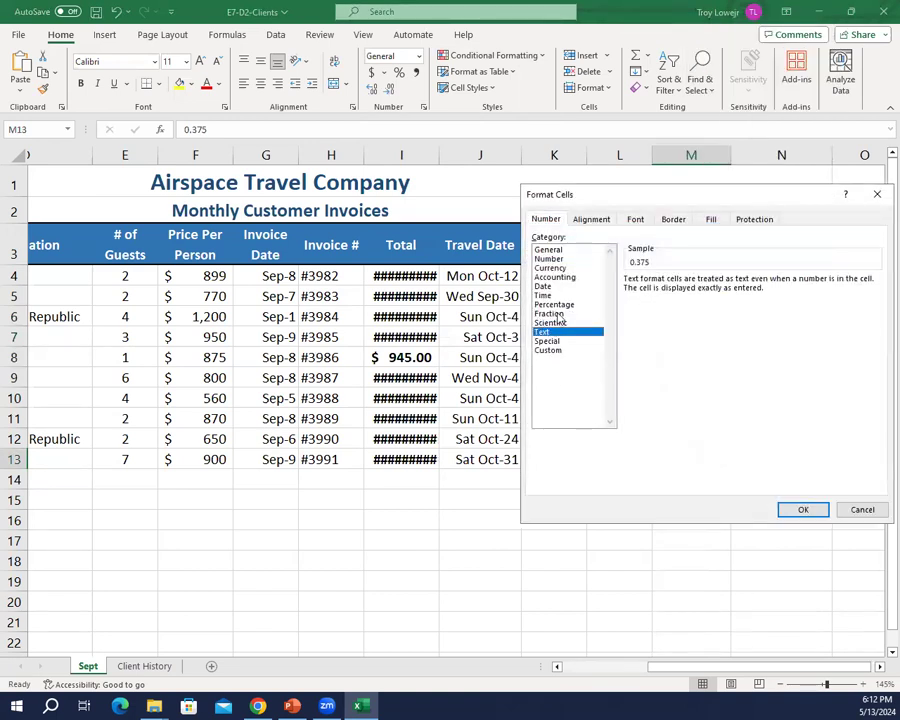
{"action": "left_click", "coordinate": [556, 295]}
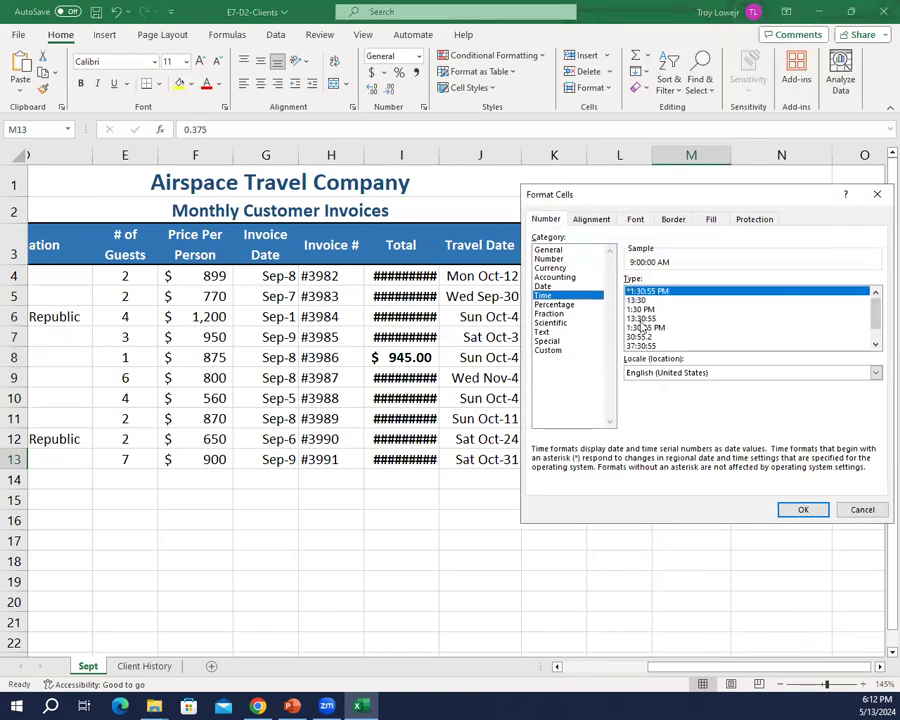
{"action": "left_click", "coordinate": [645, 309]}
{"action": "left_click", "coordinate": [798, 510]}
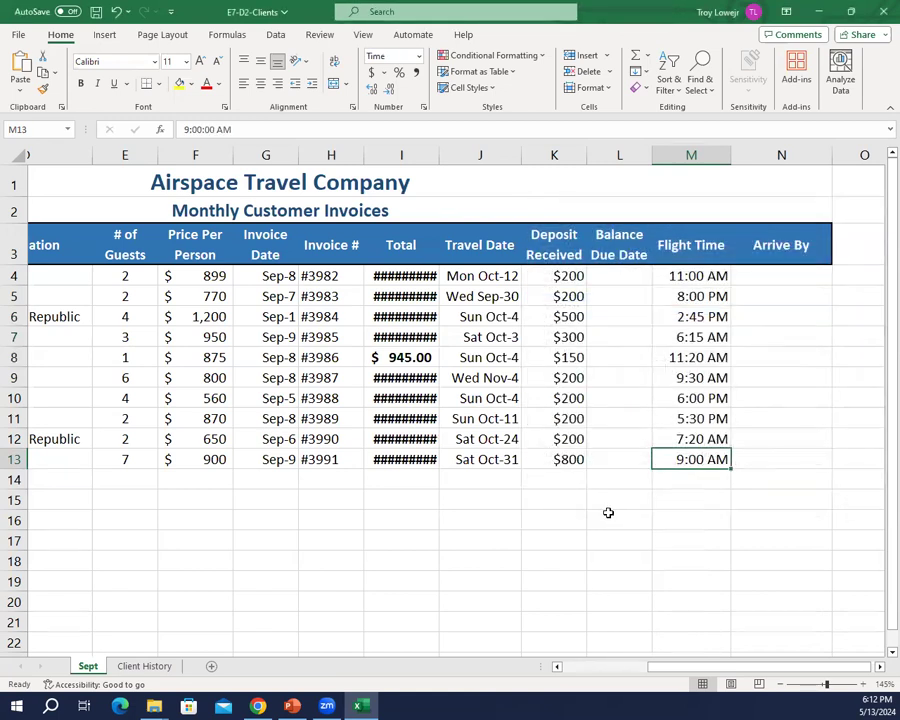
Step: Save the changes to the E7-D2-Clients workbook and switch to PowerPoint
{"action": "left_click", "coordinate": [604, 518]}
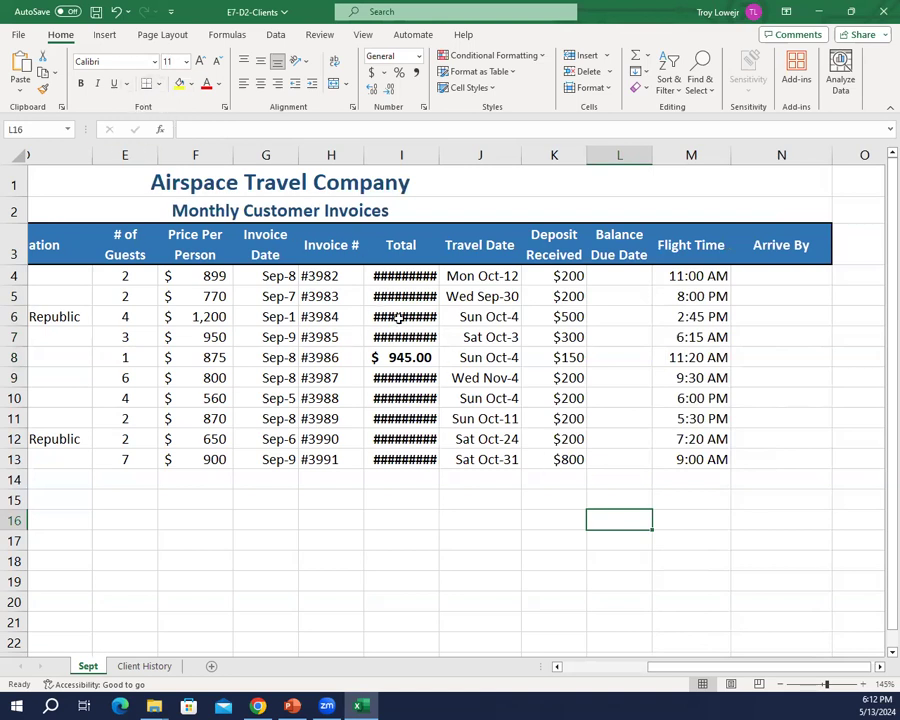
{"action": "left_click", "coordinate": [96, 12]}
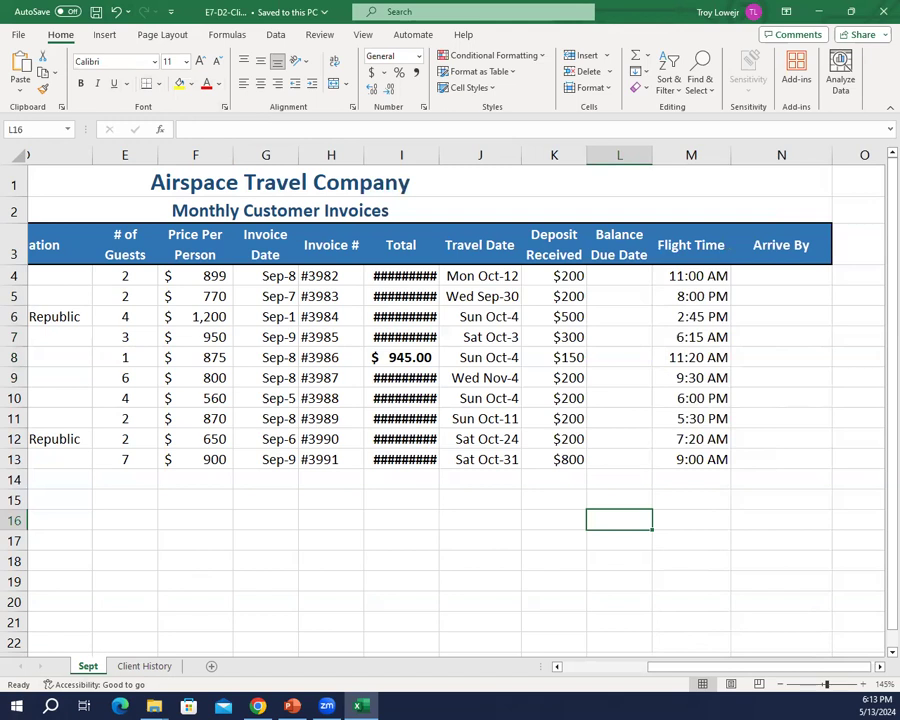
{"action": "left_click", "coordinate": [292, 706]}
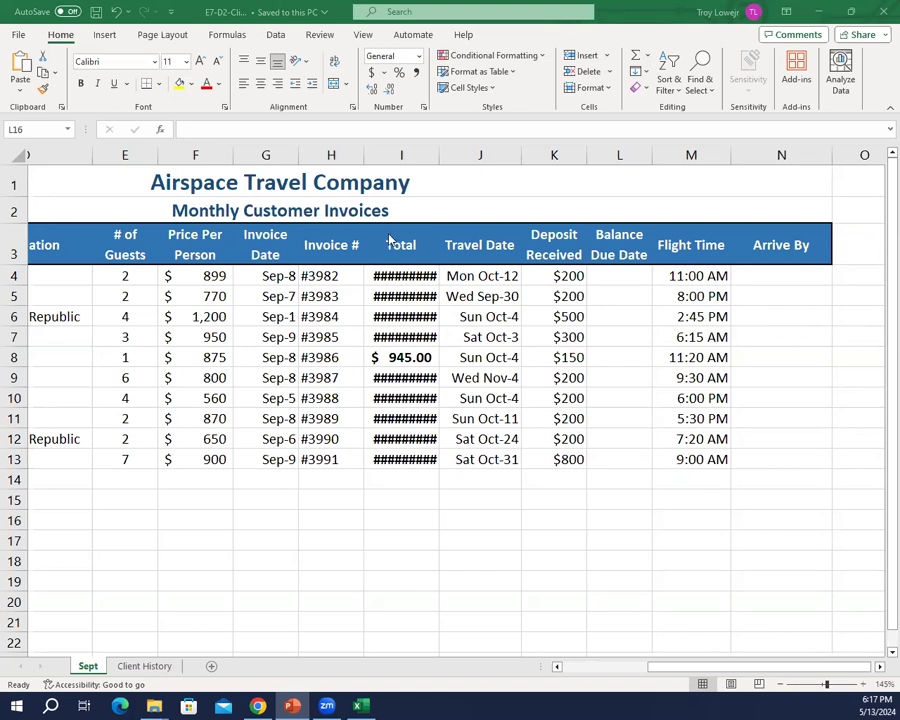
Step: Save a copy of the workbook on the USB disk under the name E7-D3-Clients
{"action": "left_click", "coordinate": [18, 34]}
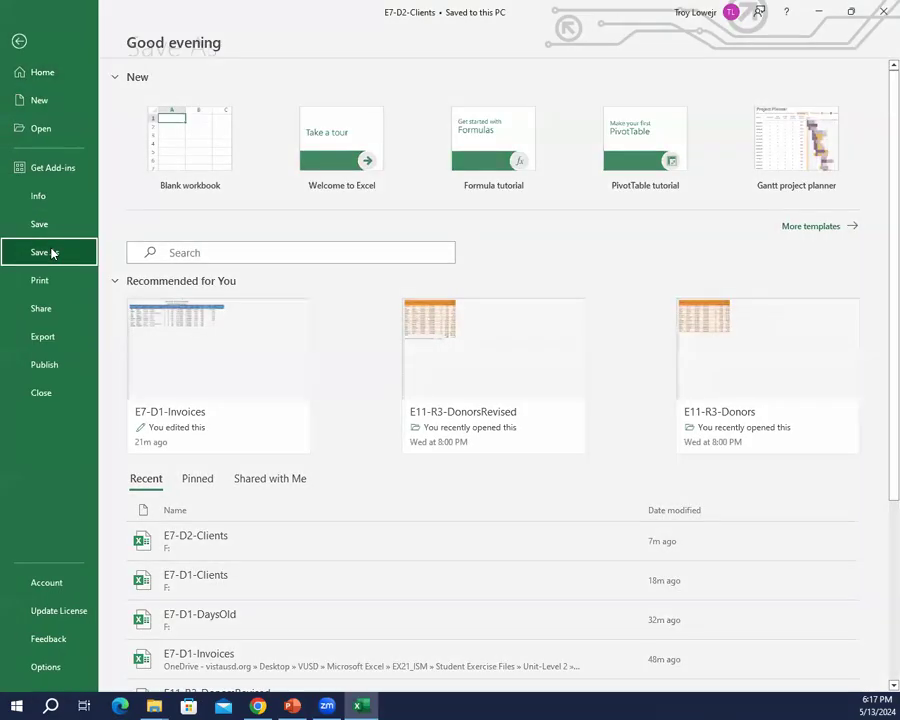
{"action": "left_click", "coordinate": [54, 251]}
{"action": "left_click", "coordinate": [200, 314]}
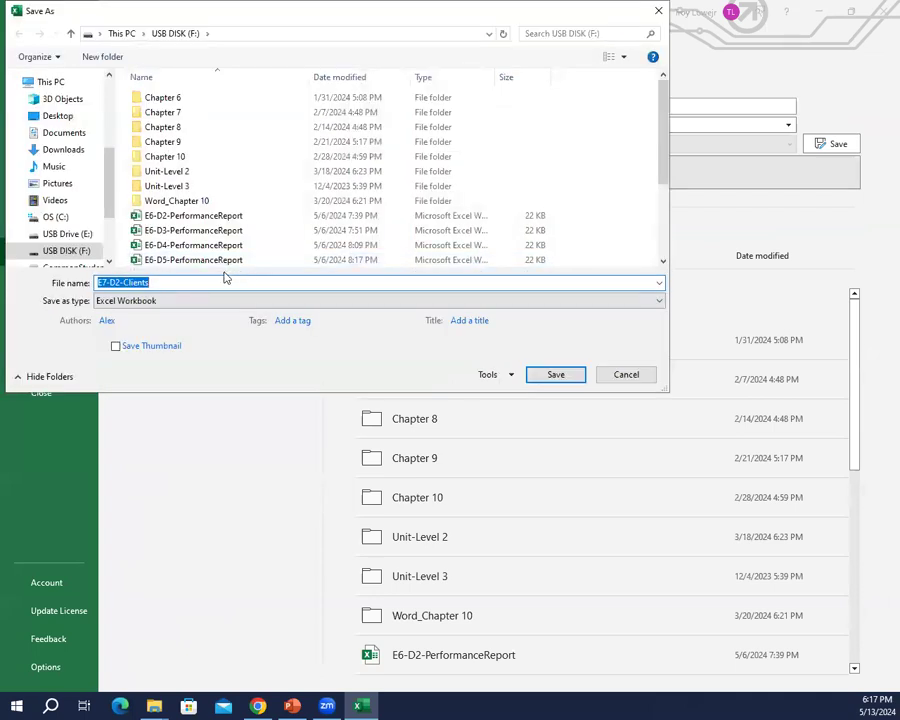
{"action": "key", "text": "End"}
{"action": "key", "text": "Left"}
{"action": "key", "text": "Left"}
{"action": "key", "text": "Left"}
{"action": "key", "text": "Left"}
{"action": "key", "text": "Left"}
{"action": "key", "text": "Left"}
{"action": "key", "text": "Left"}
{"action": "key", "text": "Left"}
{"action": "key", "text": "BackSpace"}
{"action": "type", "text": "3"}
{"action": "key", "text": "Return"}
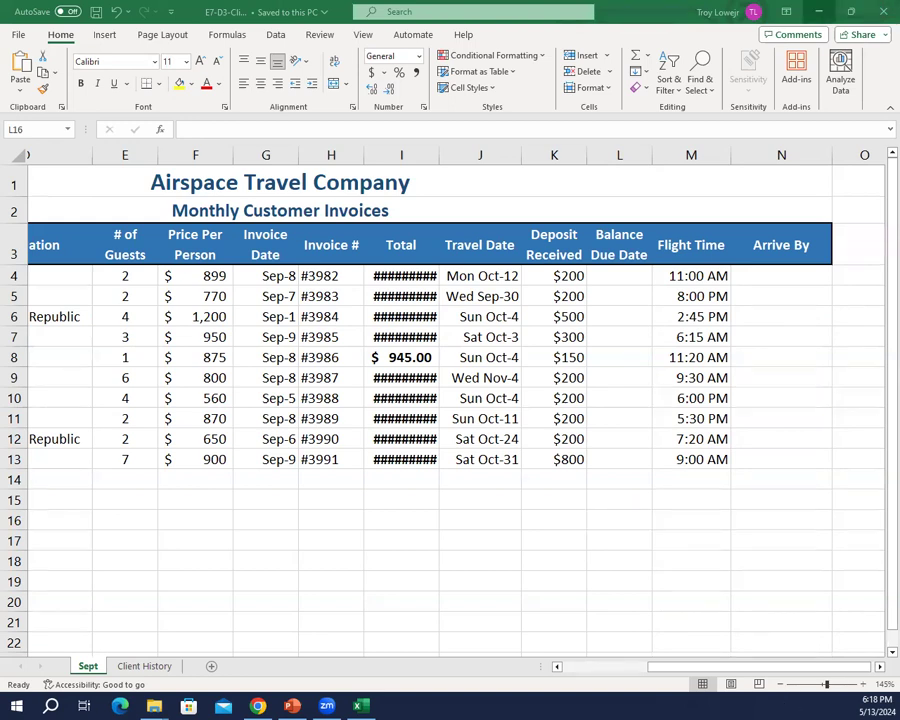
{"action": "left_click", "coordinate": [676, 666]}
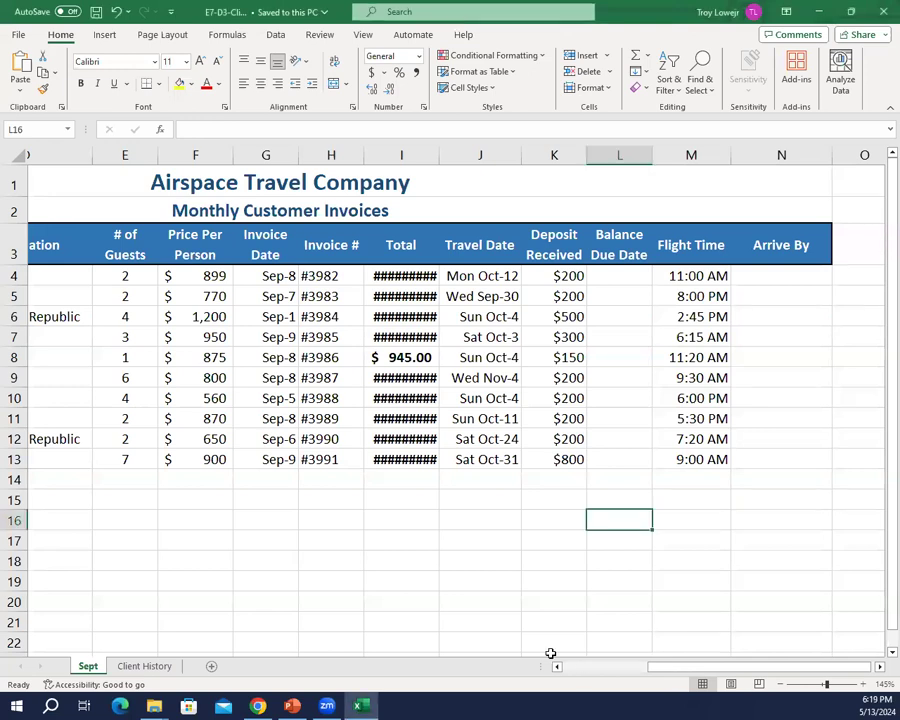
{"action": "left_click", "coordinate": [590, 676]}
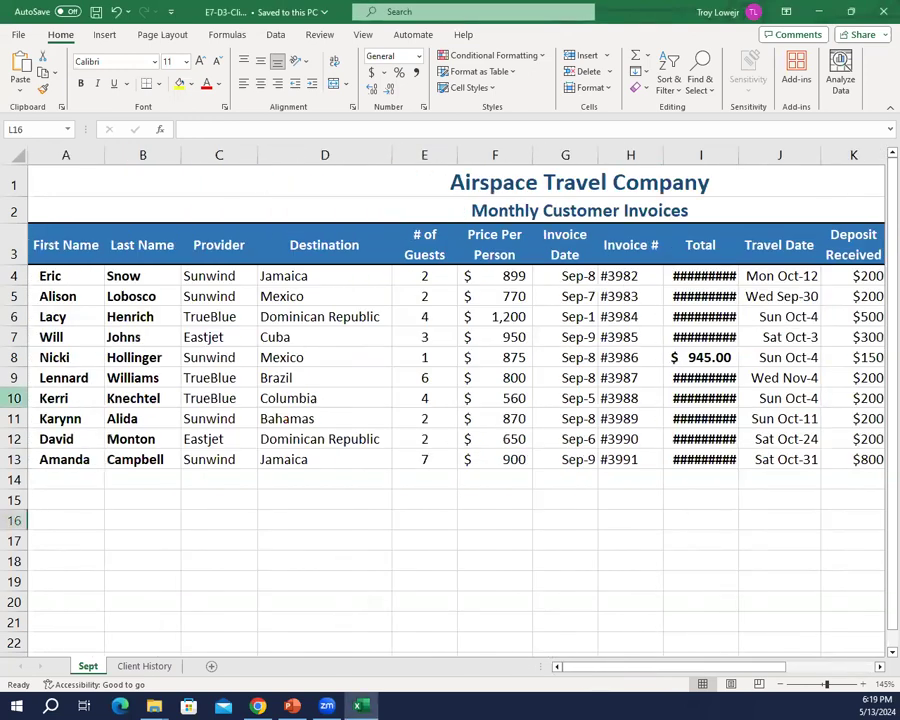
{"action": "right_click", "coordinate": [12, 212]}
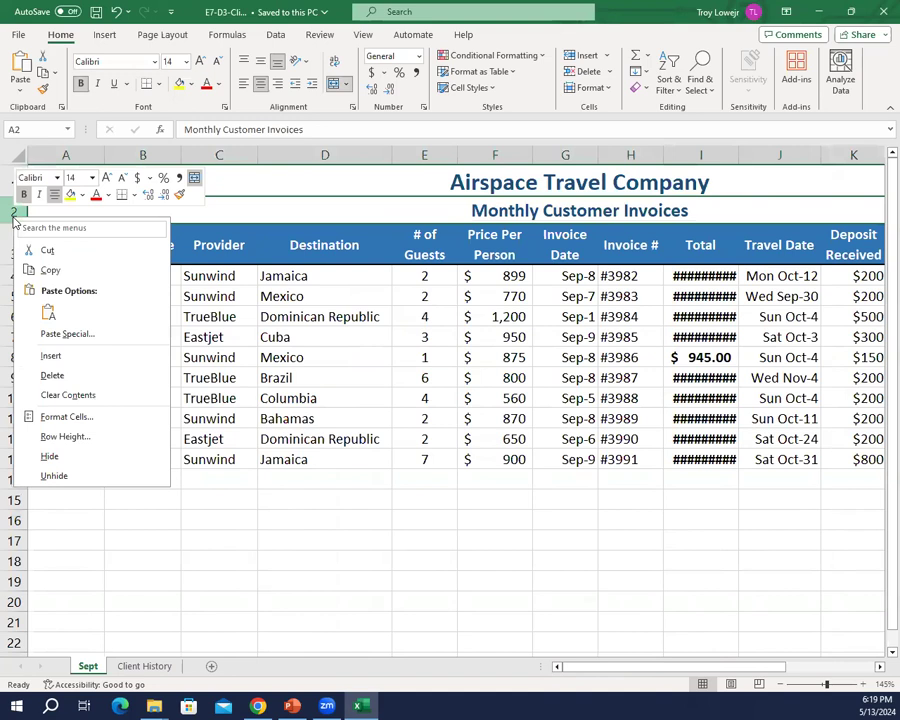
{"action": "left_click", "coordinate": [83, 360]}
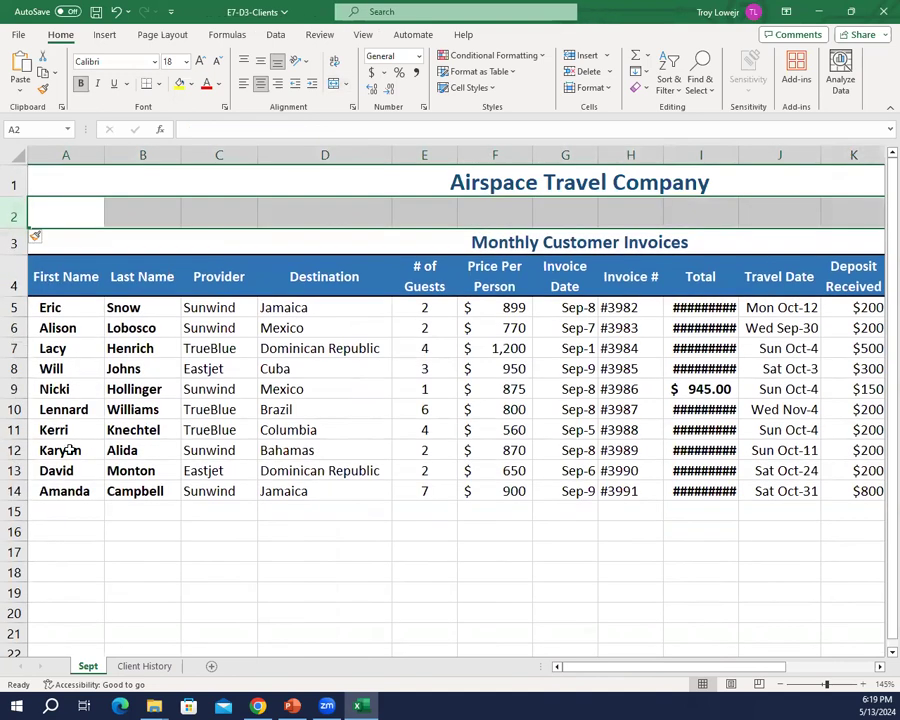
{"action": "key", "text": "ctrl+z"}
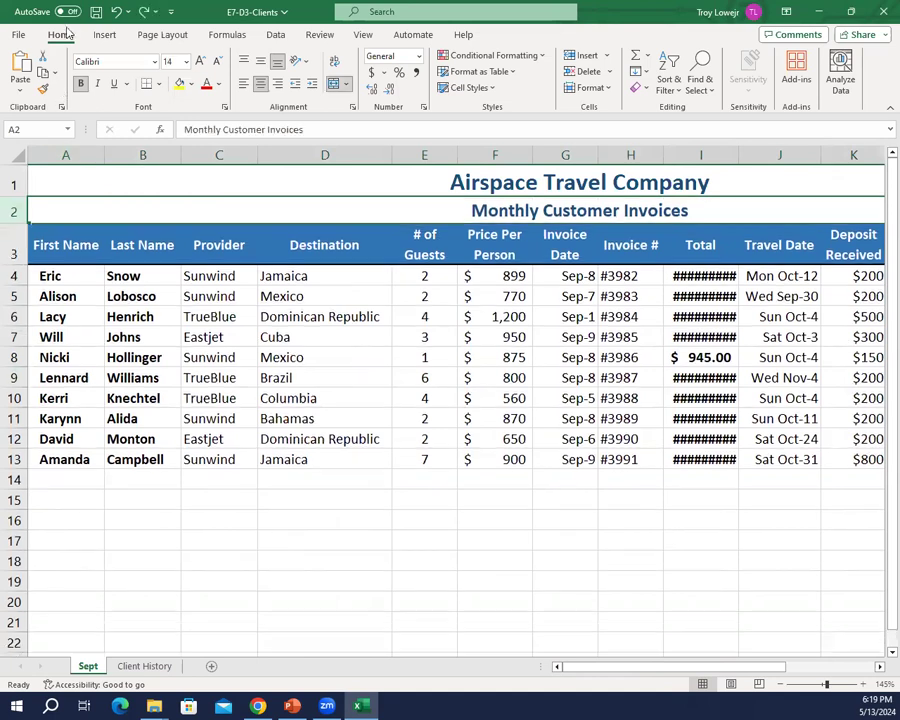
Step: Insert a blank row above the column headings in row 3 of the Sept sheet
{"action": "left_click", "coordinate": [12, 253]}
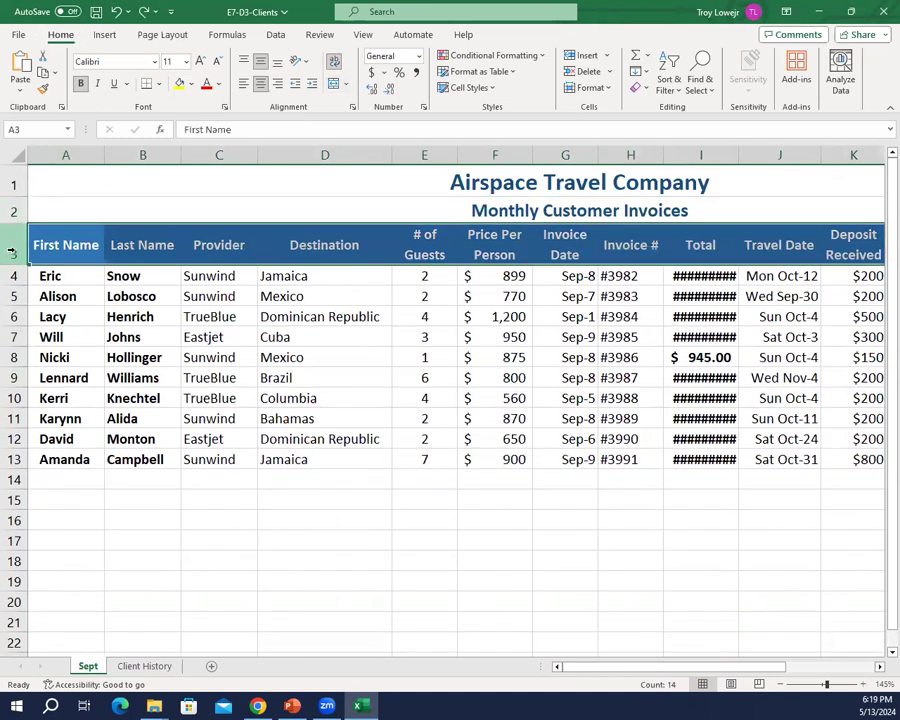
{"action": "right_click", "coordinate": [12, 253]}
{"action": "left_click", "coordinate": [62, 388]}
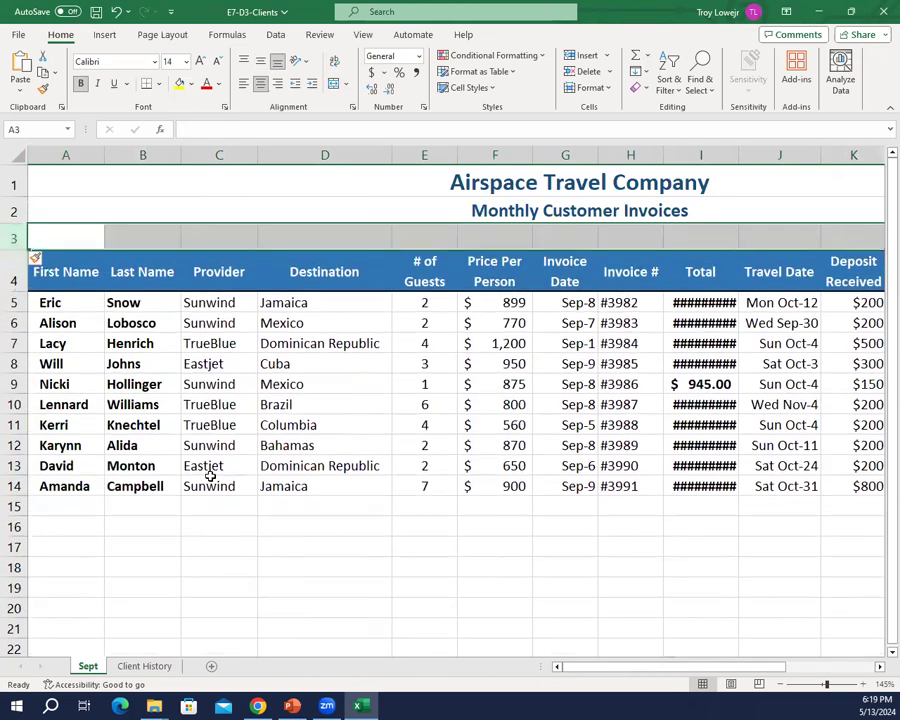
Step: Enter the label "Month:" in cell D3 of the new blank row
{"action": "left_click", "coordinate": [93, 240]}
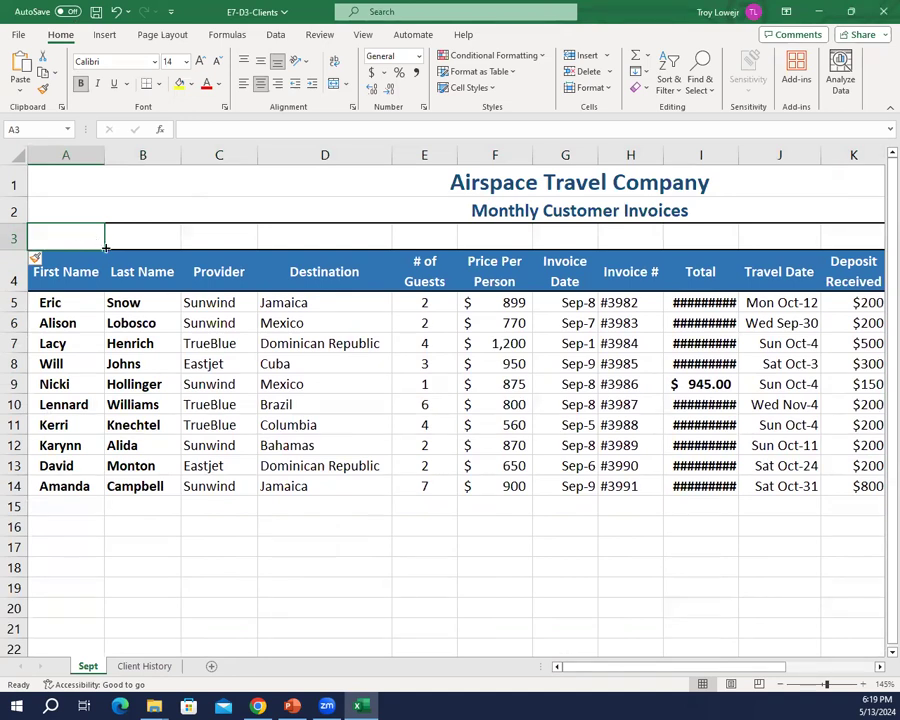
{"action": "left_click", "coordinate": [331, 244]}
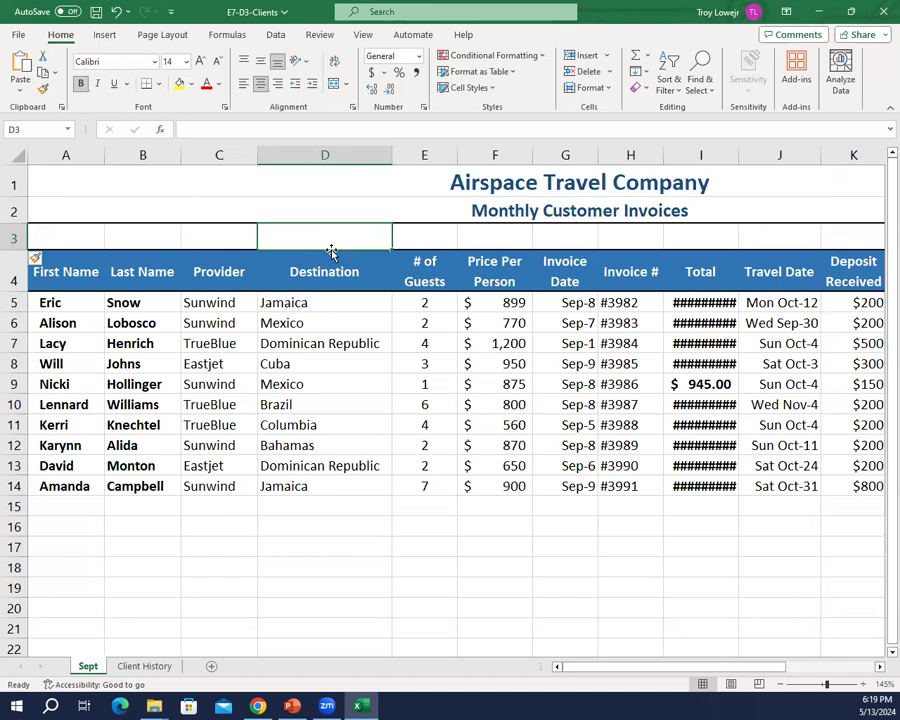
{"action": "type", "text": "Month"}
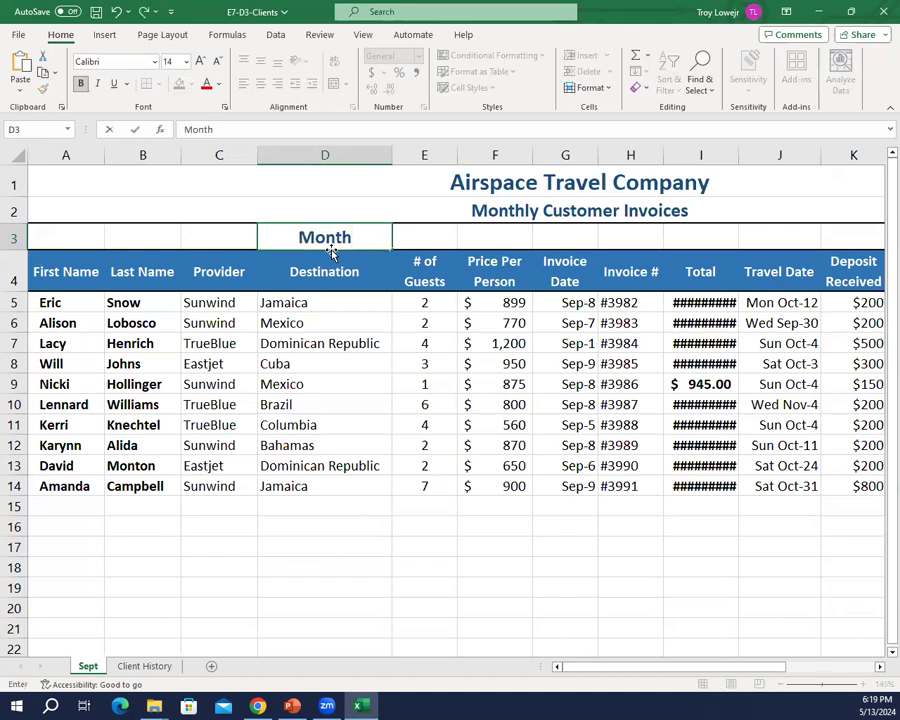
{"action": "type", "text": ":"}
{"action": "key", "text": "Tab"}
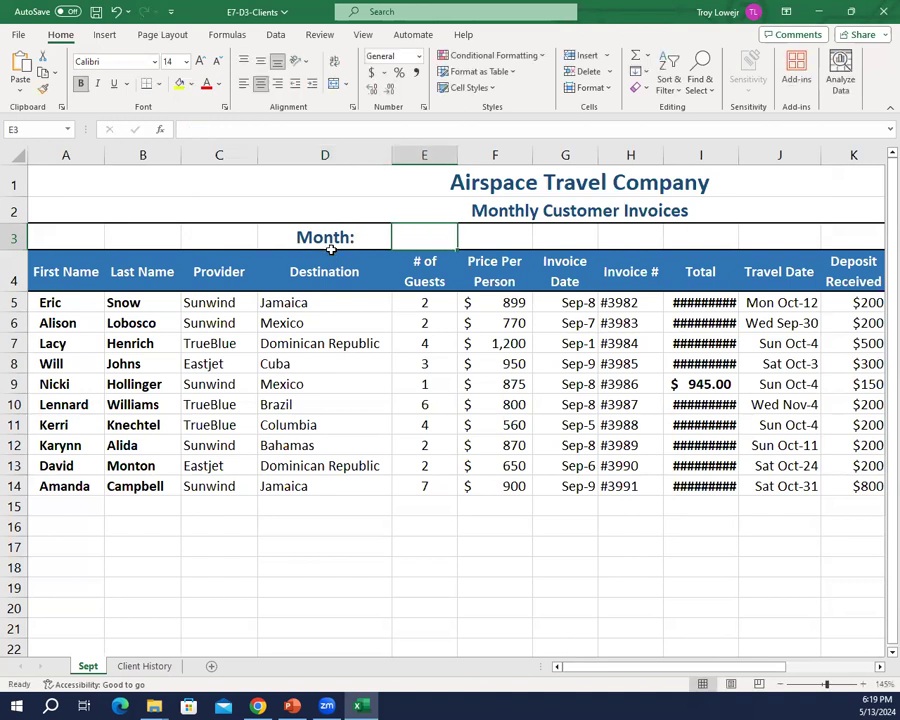
Step: Enter the formula =G5 in cell E3 to pull in the first invoice date
{"action": "type", "text": "="}
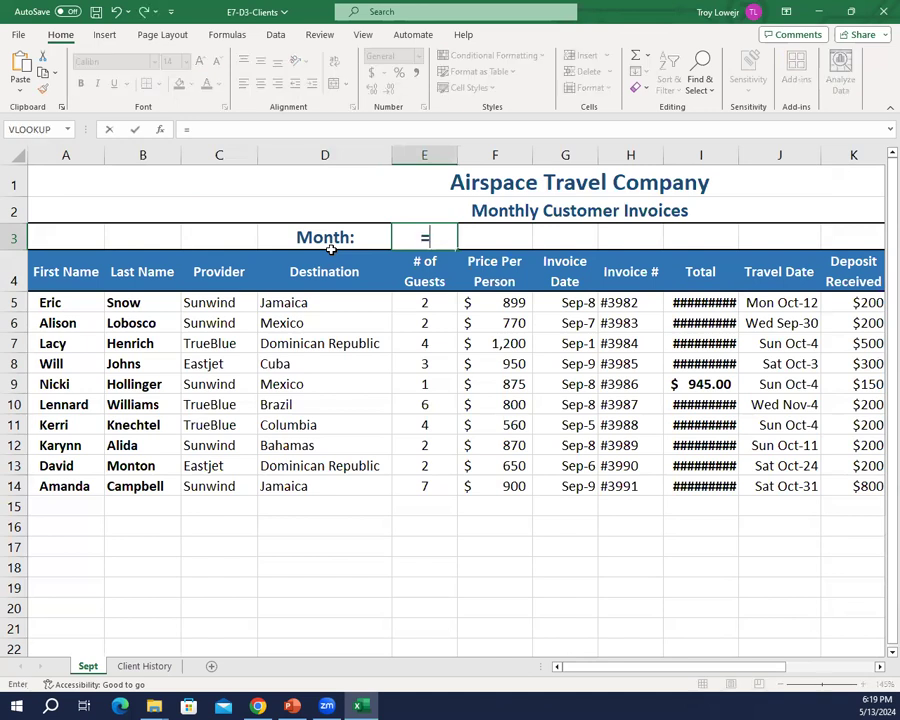
{"action": "type", "text": "G5"}
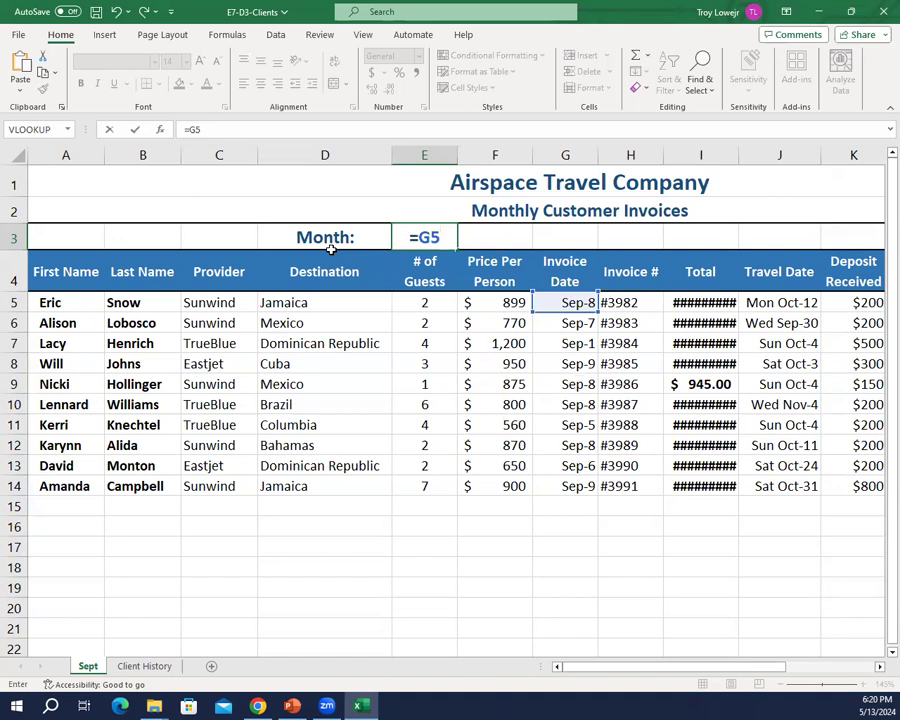
{"action": "left_click", "coordinate": [332, 253]}
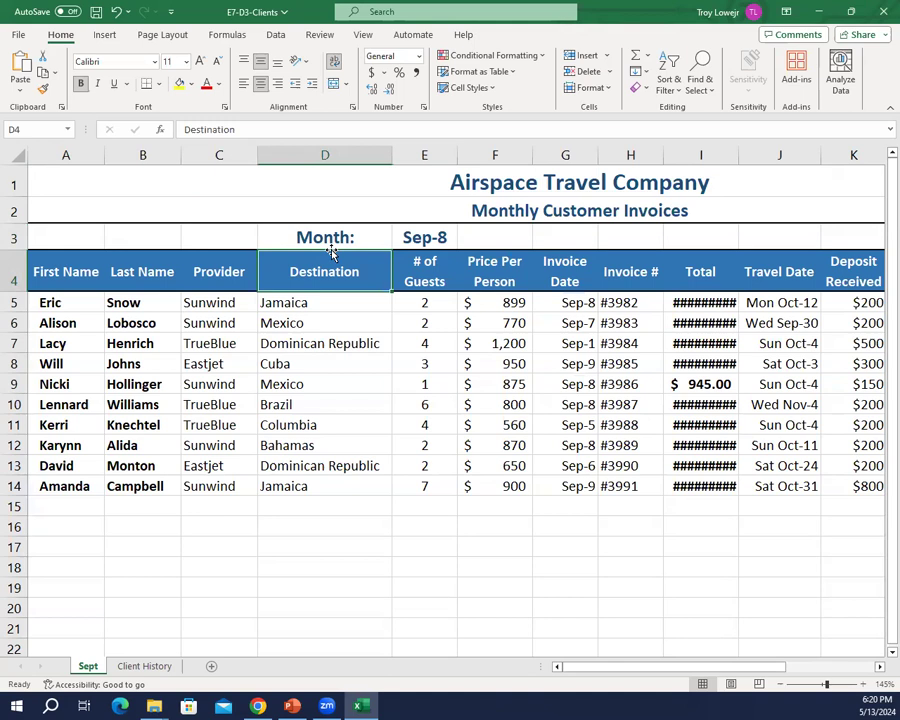
Step: Apply the custom number format mmmm to cell E3 so it shows only the full month name
{"action": "left_click", "coordinate": [435, 238]}
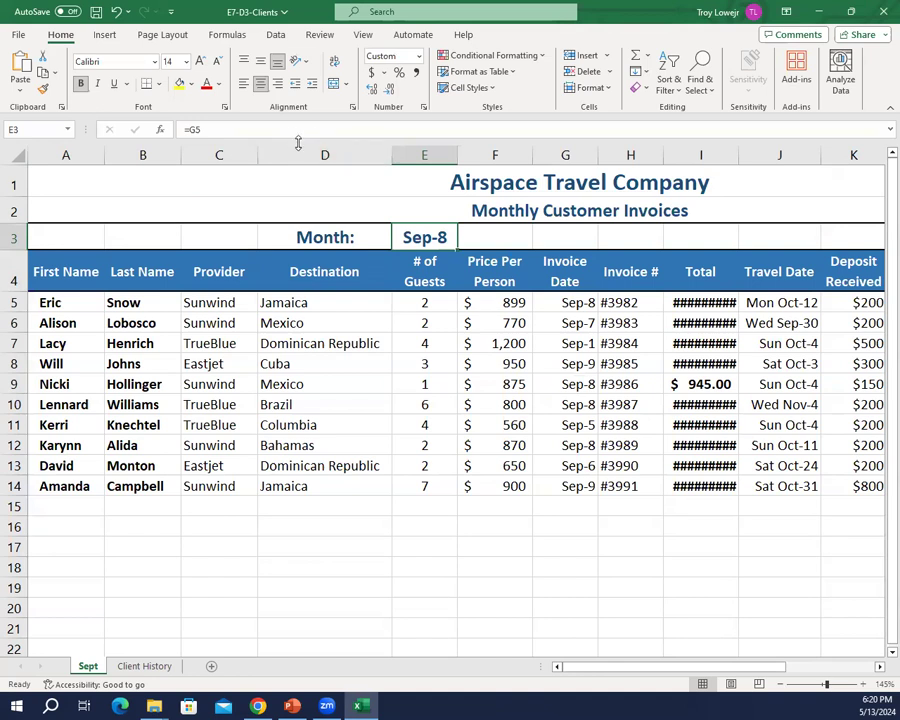
{"action": "left_click", "coordinate": [423, 110]}
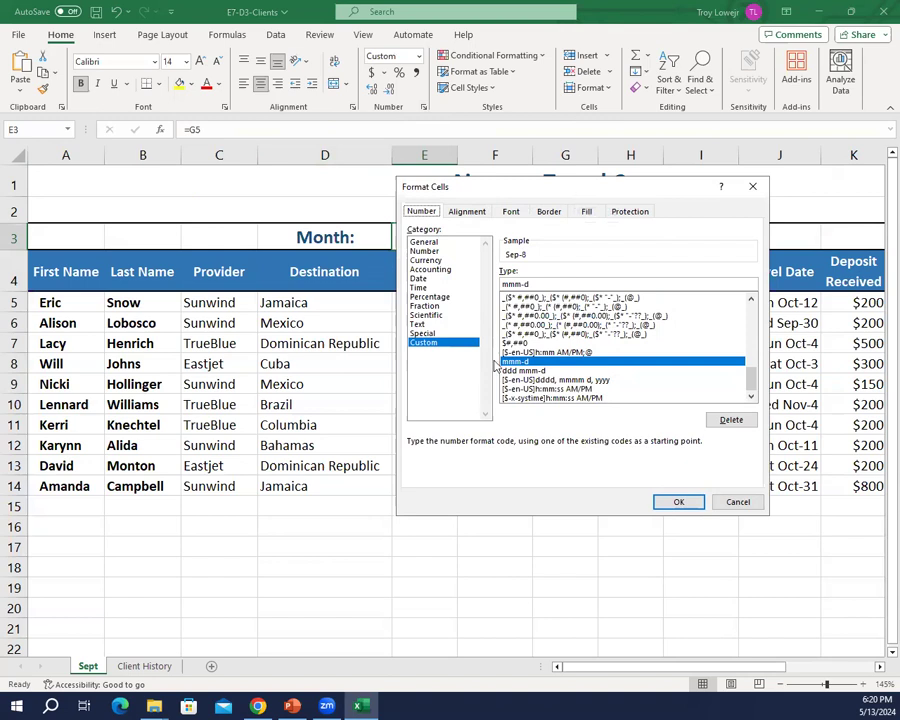
{"action": "left_click_drag", "start_coordinate": [549, 286], "coordinate": [382, 266]}
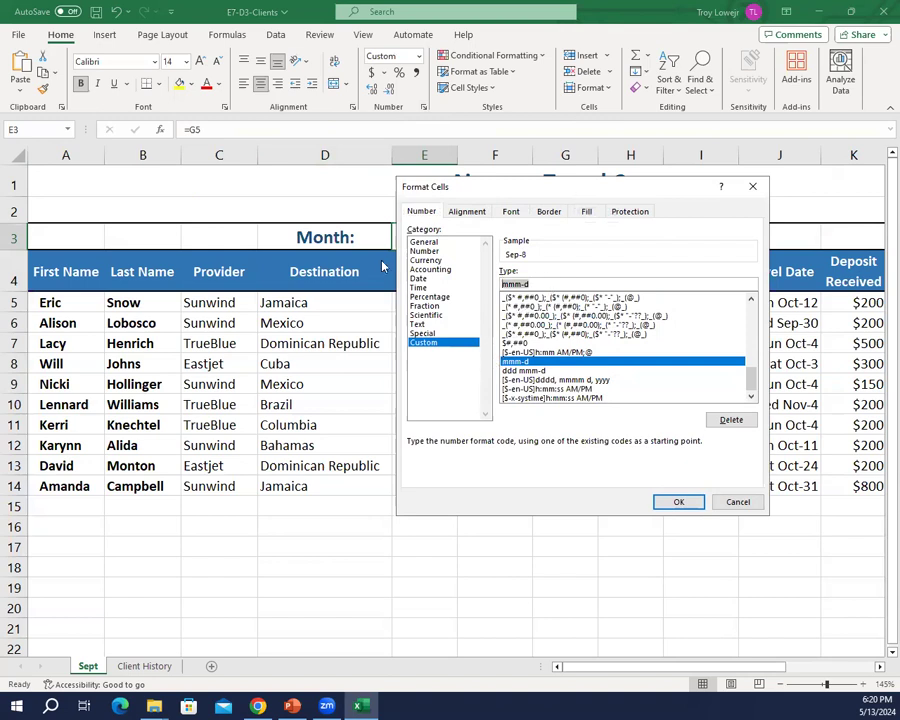
{"action": "type", "text": "mmmm"}
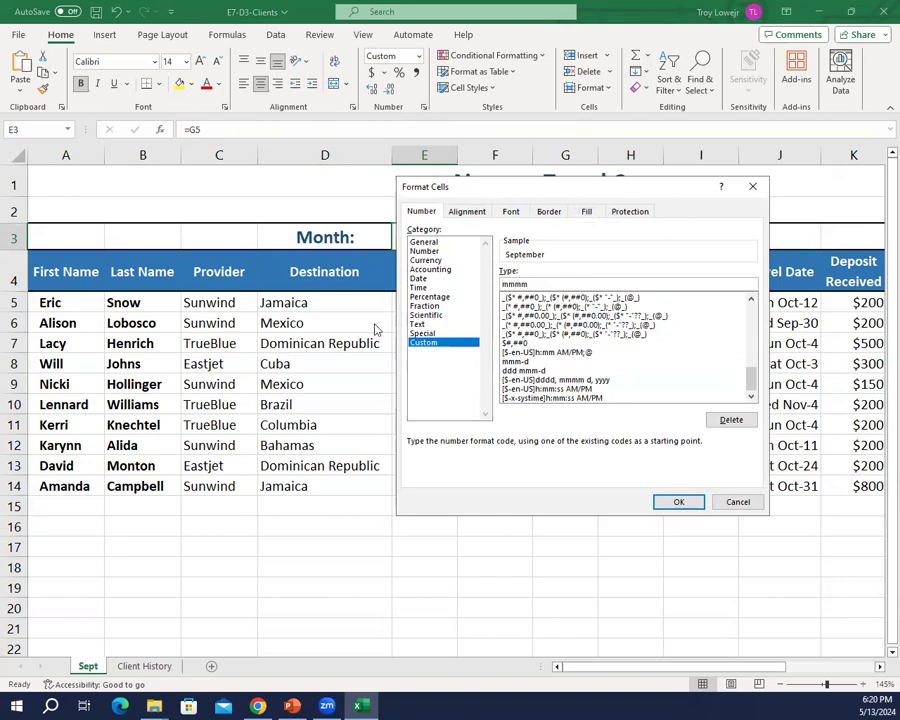
{"action": "left_click", "coordinate": [682, 500]}
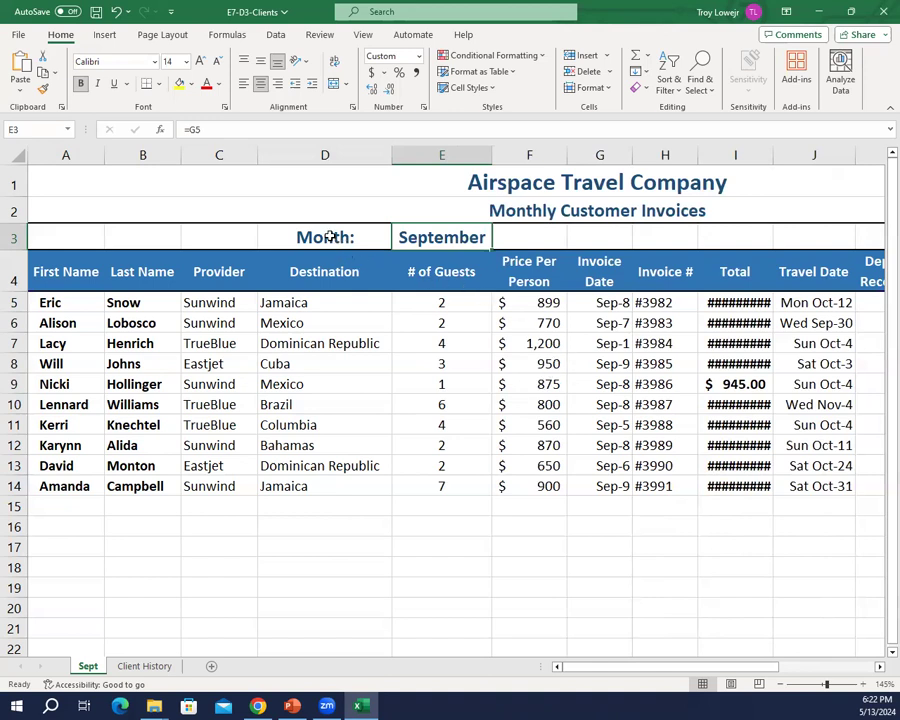
Step: Merge and center the month name across cells E3:F3
{"action": "left_click_drag", "start_coordinate": [408, 237], "coordinate": [518, 238]}
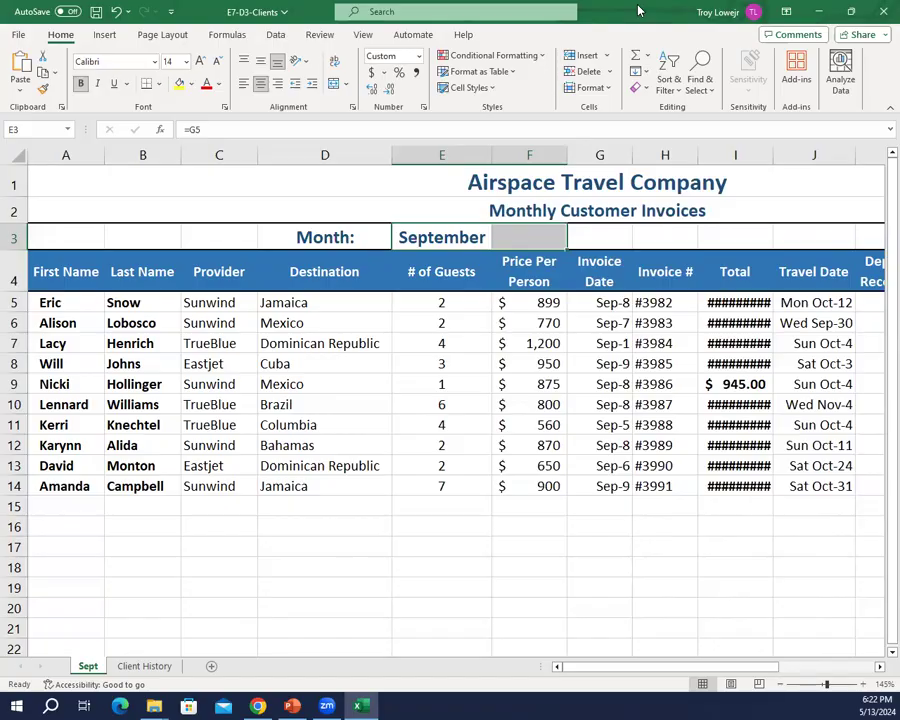
{"action": "left_click", "coordinate": [819, 11]}
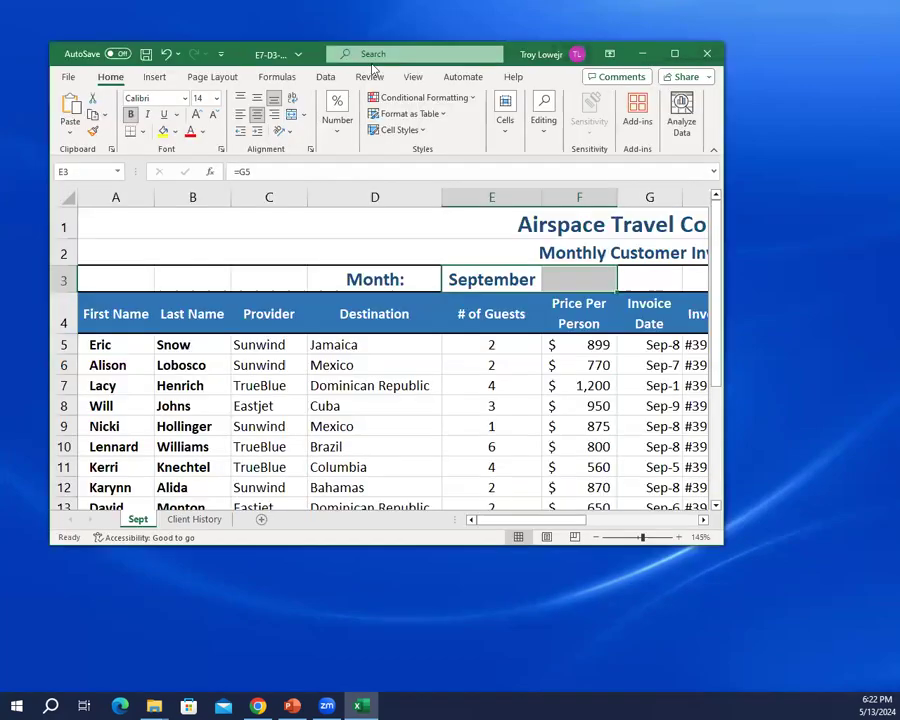
{"action": "left_click", "coordinate": [673, 55]}
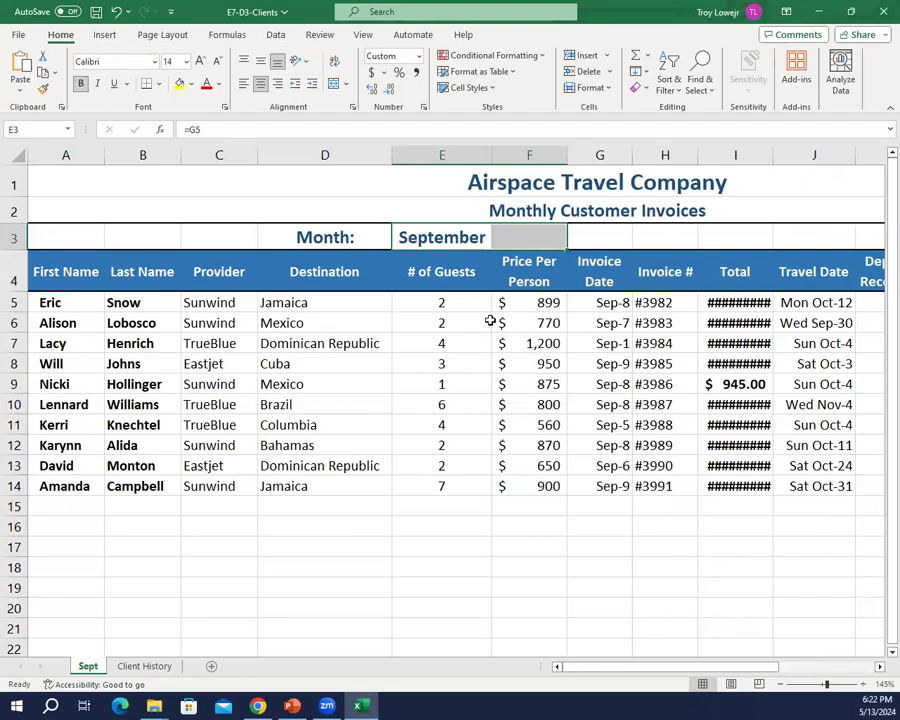
{"action": "left_click", "coordinate": [334, 86]}
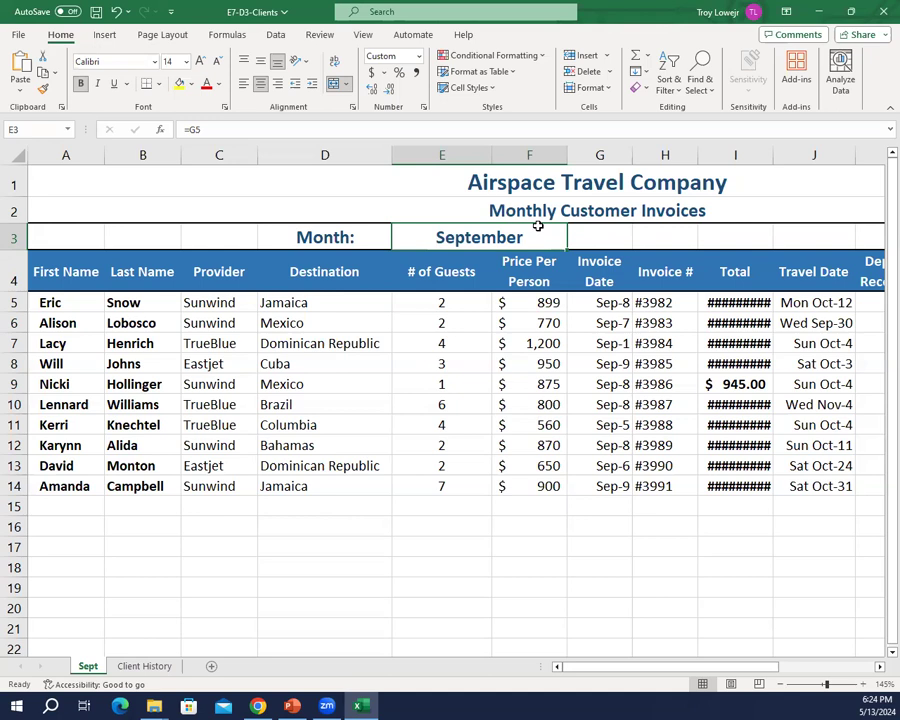
Step: Enter the label "Year:" in cell H3
{"action": "left_click", "coordinate": [683, 241]}
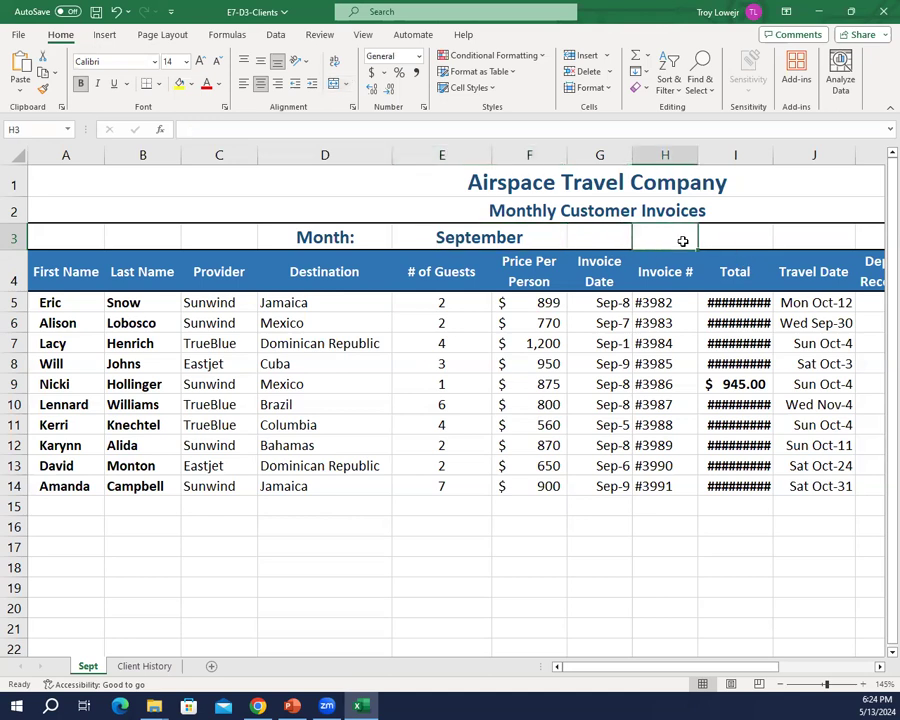
{"action": "type", "text": "Year:"}
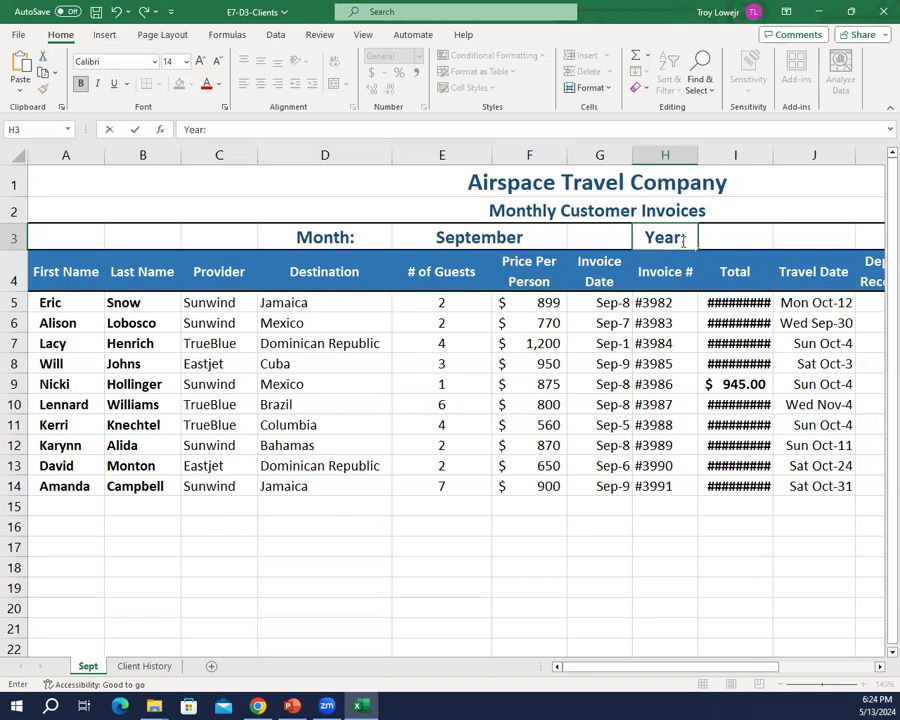
{"action": "key", "text": "Tab"}
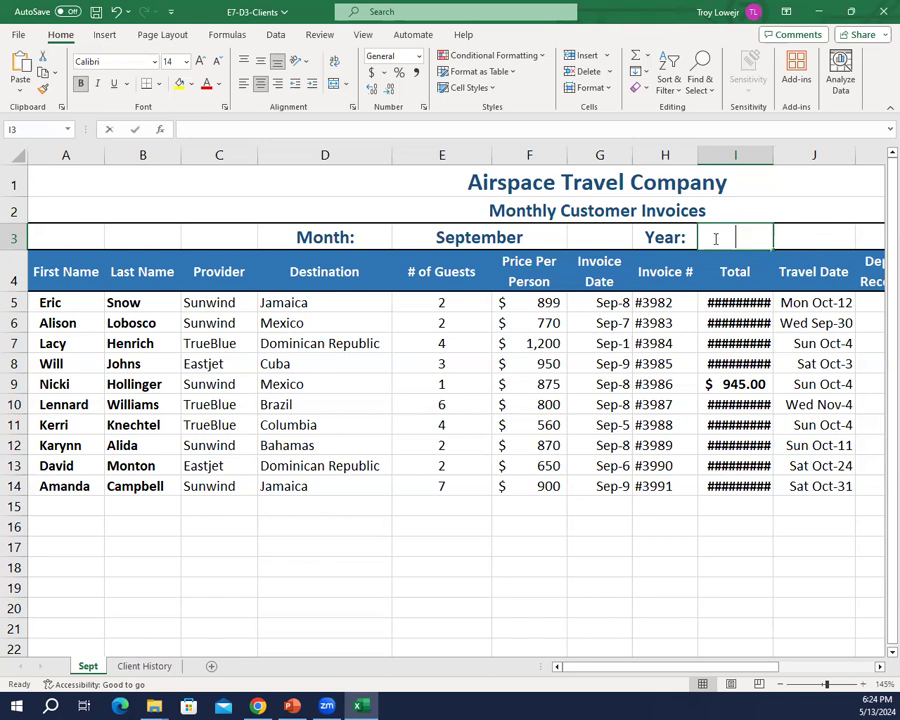
Step: Enter the formula =YEAR(G5) in cell I3 to extract the year of the first invoice date
{"action": "type", "text": "=year"}
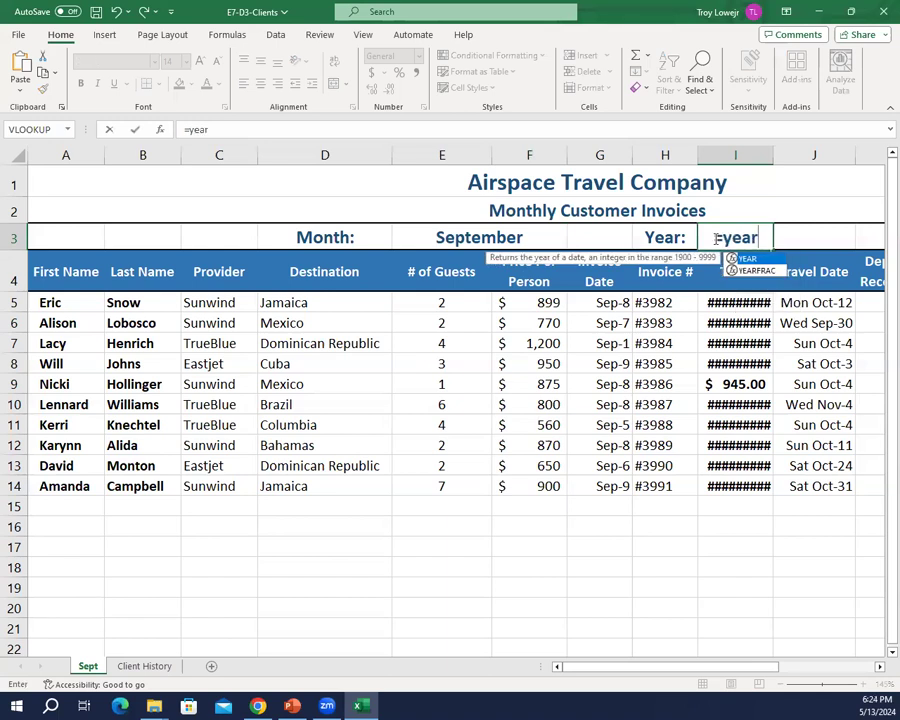
{"action": "key", "text": "BackSpace"}
{"action": "key", "text": "BackSpace"}
{"action": "key", "text": "BackSpace"}
{"action": "key", "text": "BackSpace"}
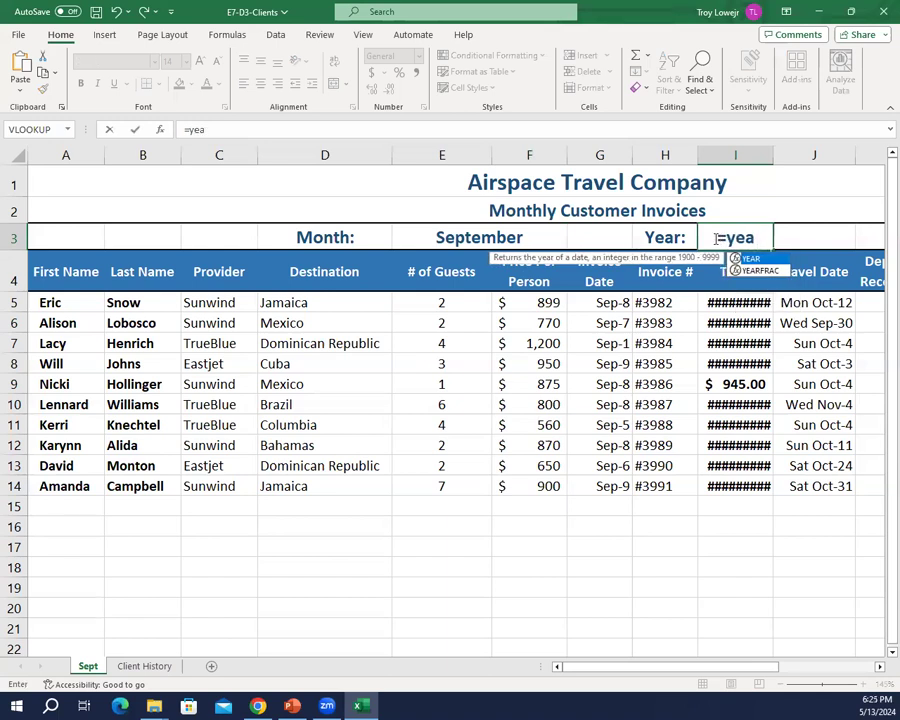
{"action": "type", "text": "year("}
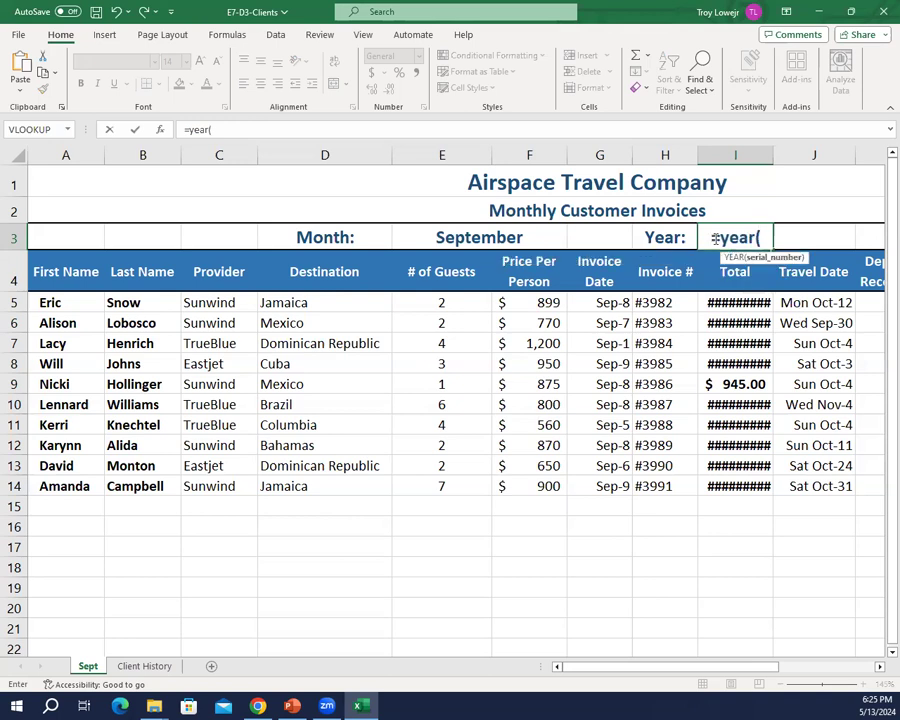
{"action": "type", "text": "G5)"}
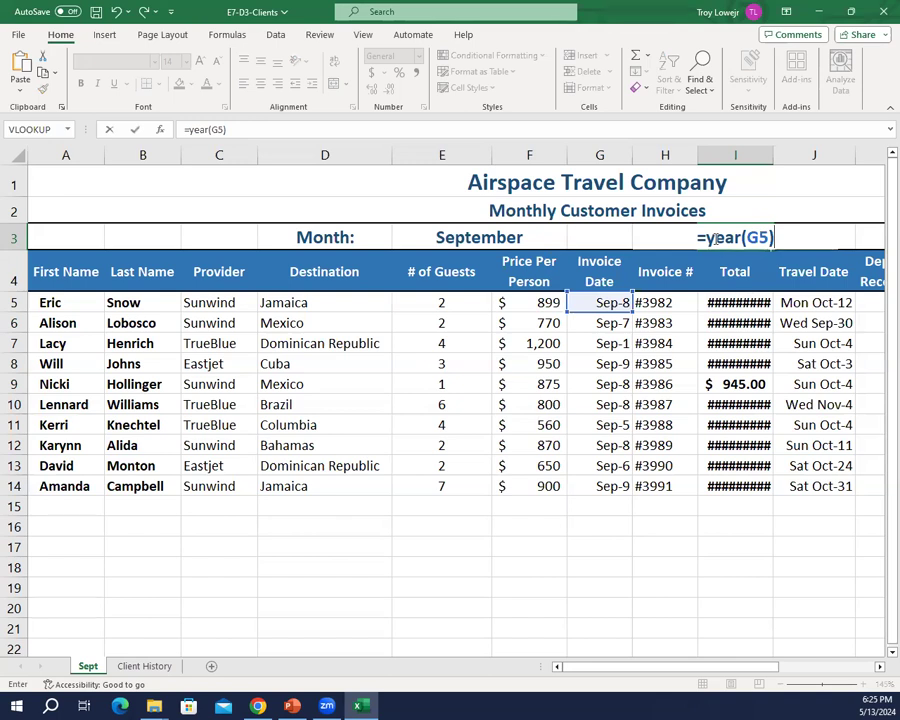
{"action": "key", "text": "Return"}
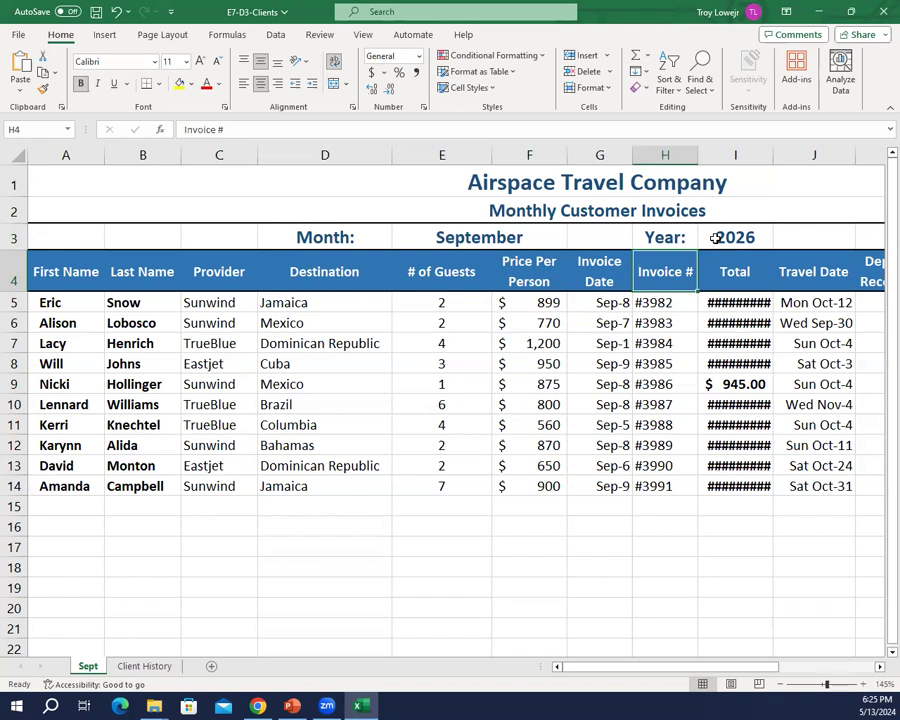
Step: Merge and center the year across cells I3:J3
{"action": "left_click_drag", "start_coordinate": [720, 237], "coordinate": [800, 230]}
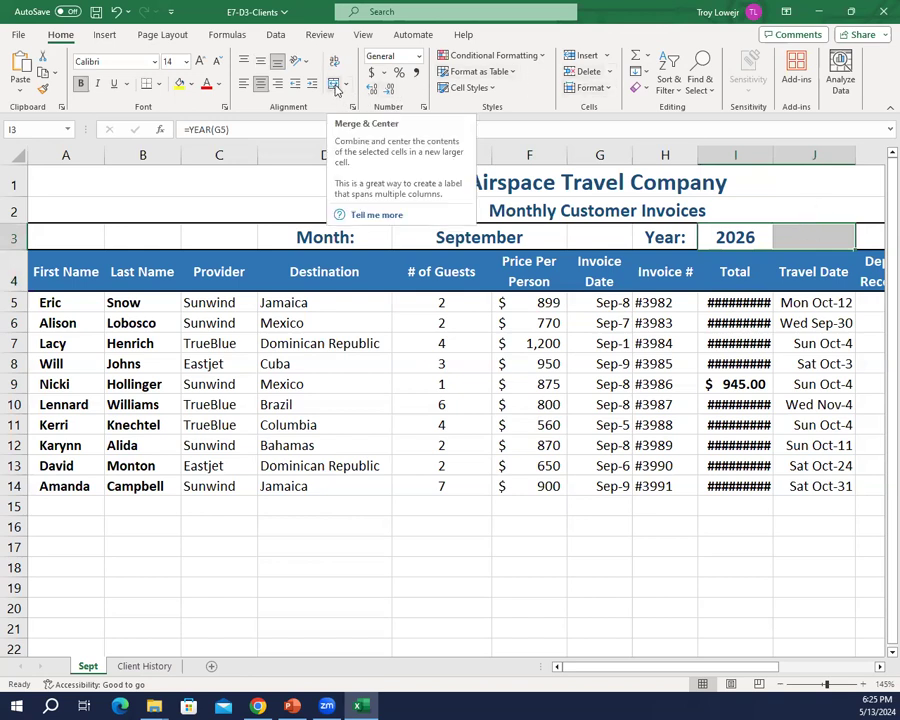
{"action": "left_click", "coordinate": [335, 87]}
{"action": "left_click", "coordinate": [604, 402]}
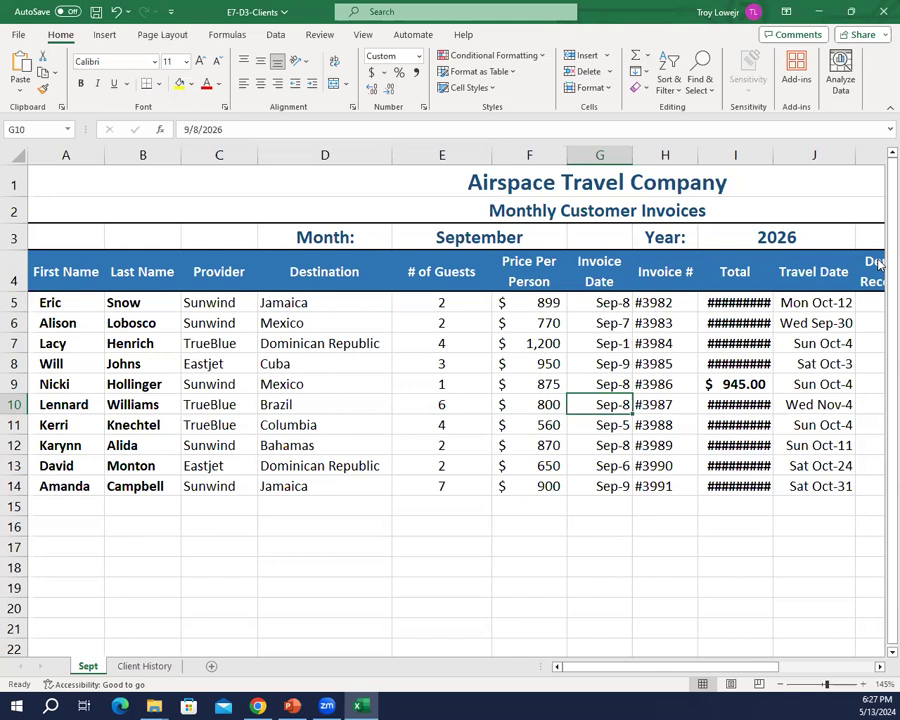
Step: Insert a blank row above the column headings in row 3 of the Client History sheet
{"action": "left_click", "coordinate": [134, 666]}
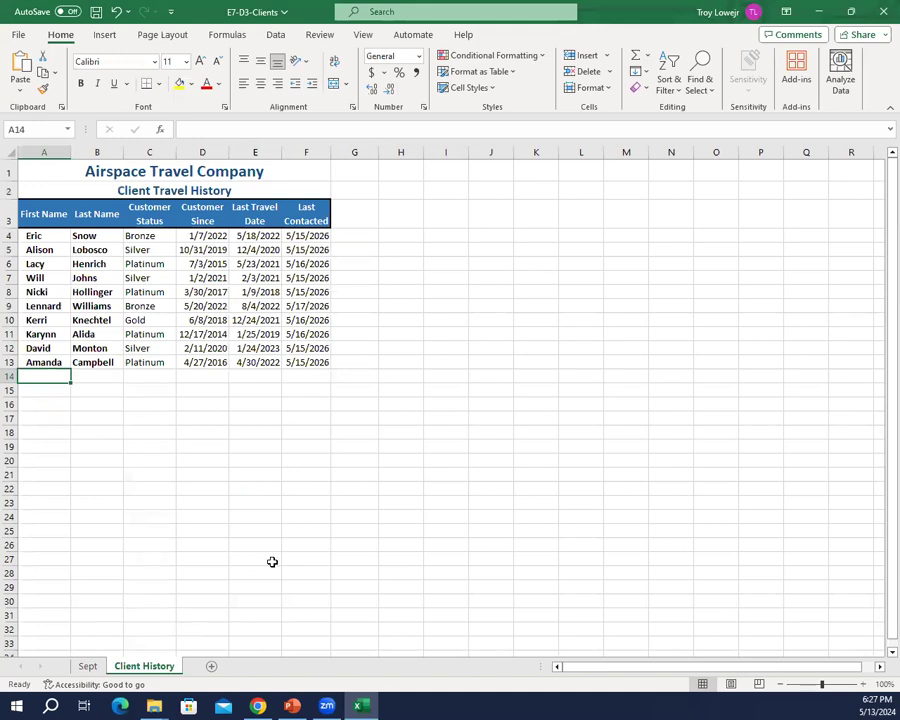
{"action": "scroll", "coordinate": [270, 475], "scroll_direction": "up", "scroll_amount": 3, "text": "ctrl"}
{"action": "scroll", "coordinate": [271, 477], "scroll_direction": "up", "scroll_amount": 1, "text": "ctrl"}
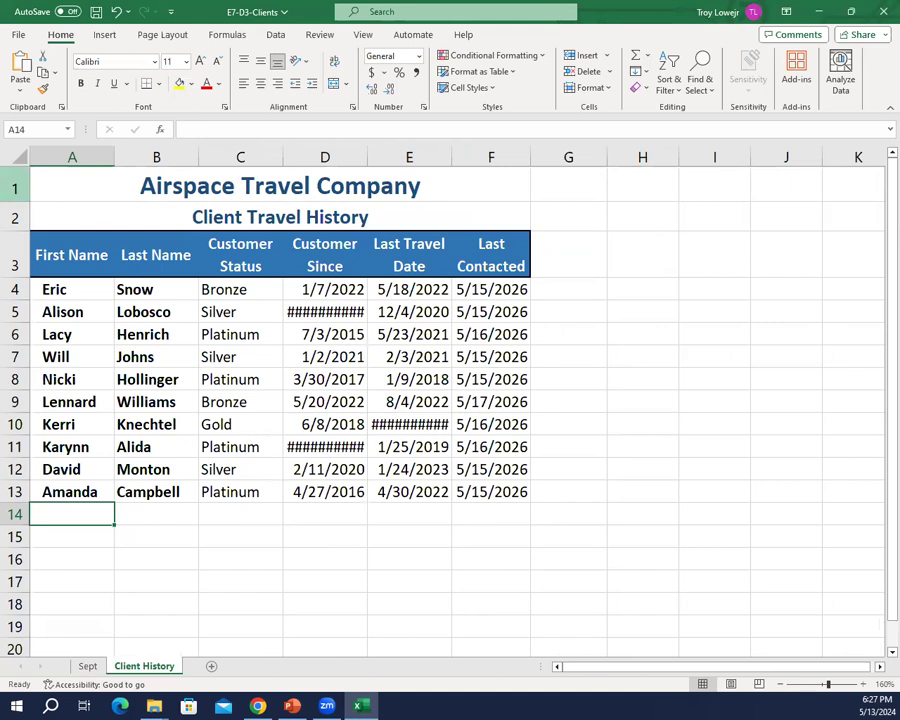
{"action": "right_click", "coordinate": [21, 265]}
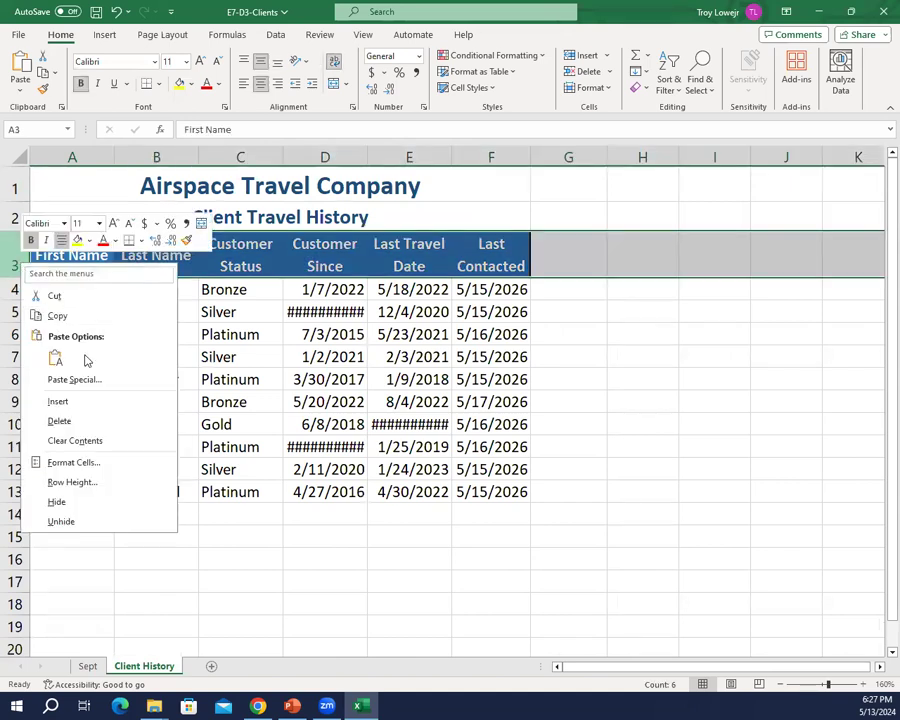
{"action": "left_click", "coordinate": [60, 402]}
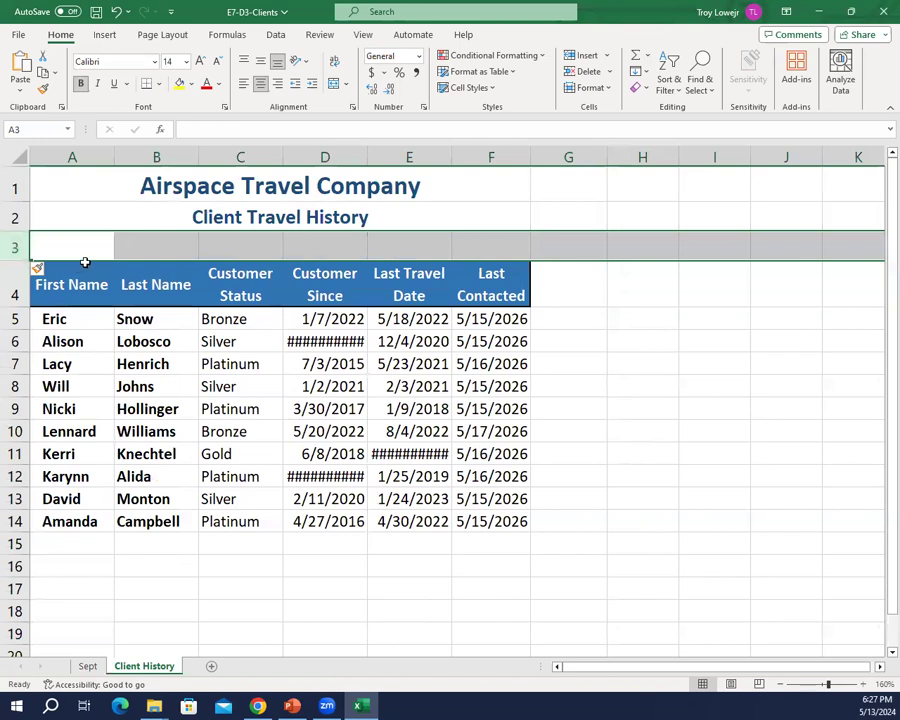
Step: Enter the label "As Of:" in cell A3 and merge and center it across A3:B3
{"action": "left_click", "coordinate": [93, 250]}
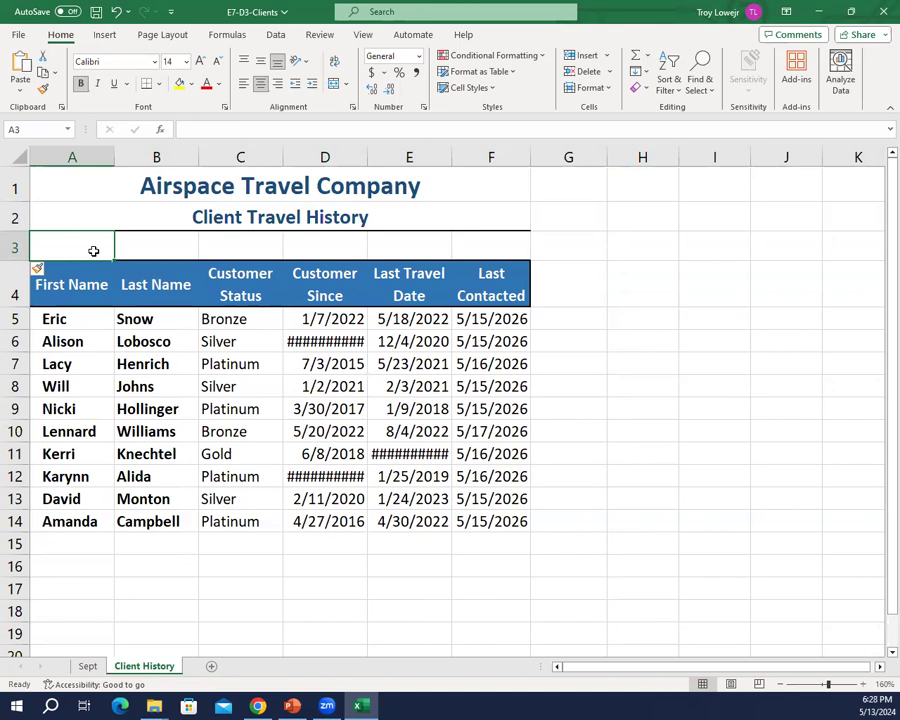
{"action": "type", "text": "As"}
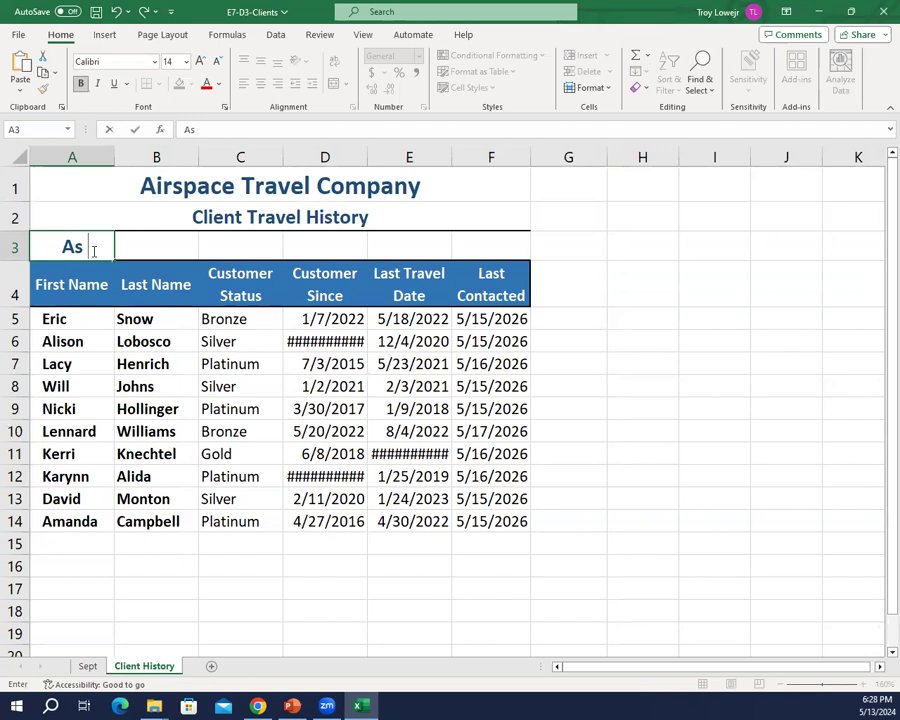
{"action": "type", "text": " Of:"}
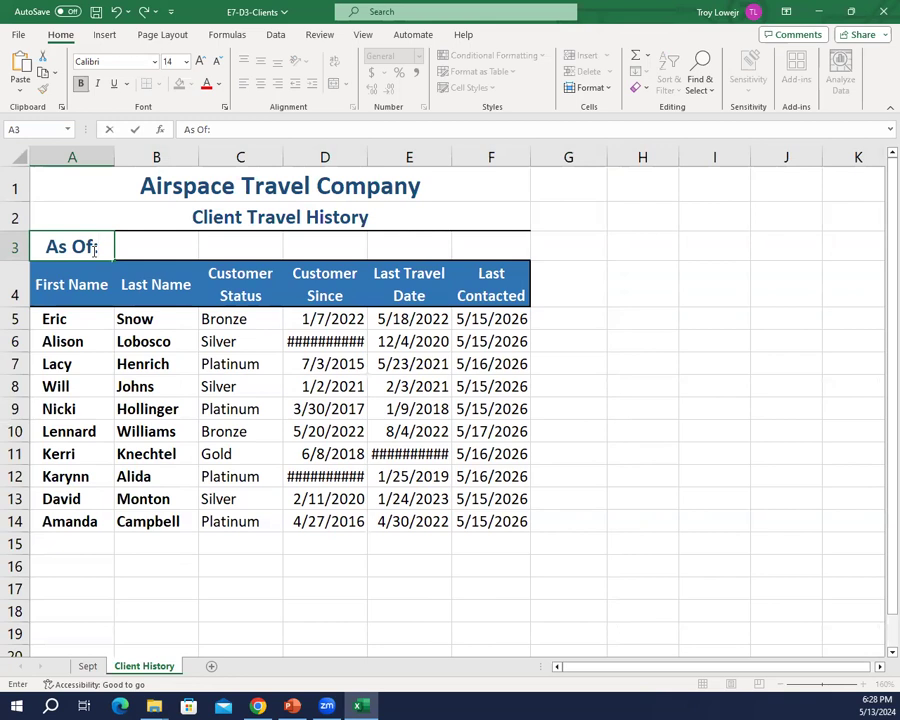
{"action": "key", "text": "Tab"}
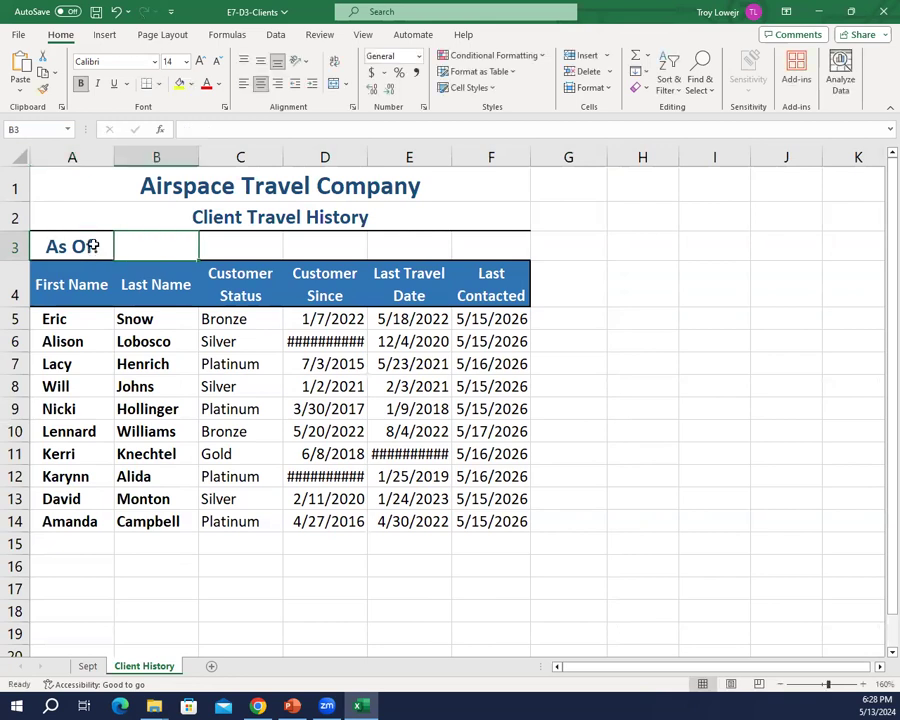
{"action": "left_click_drag", "start_coordinate": [58, 252], "coordinate": [127, 255]}
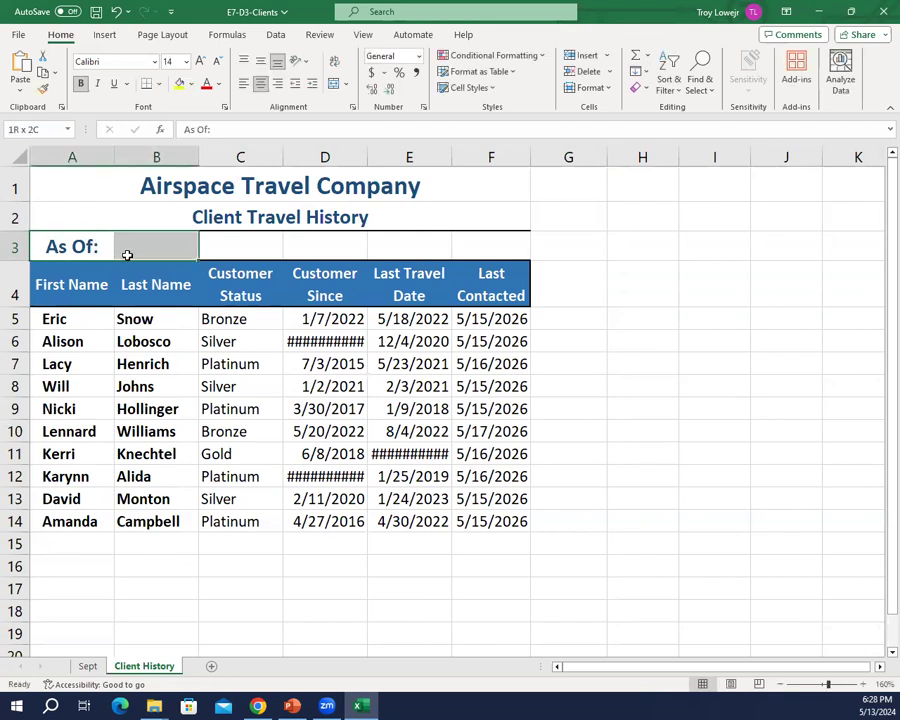
{"action": "left_click", "coordinate": [337, 88]}
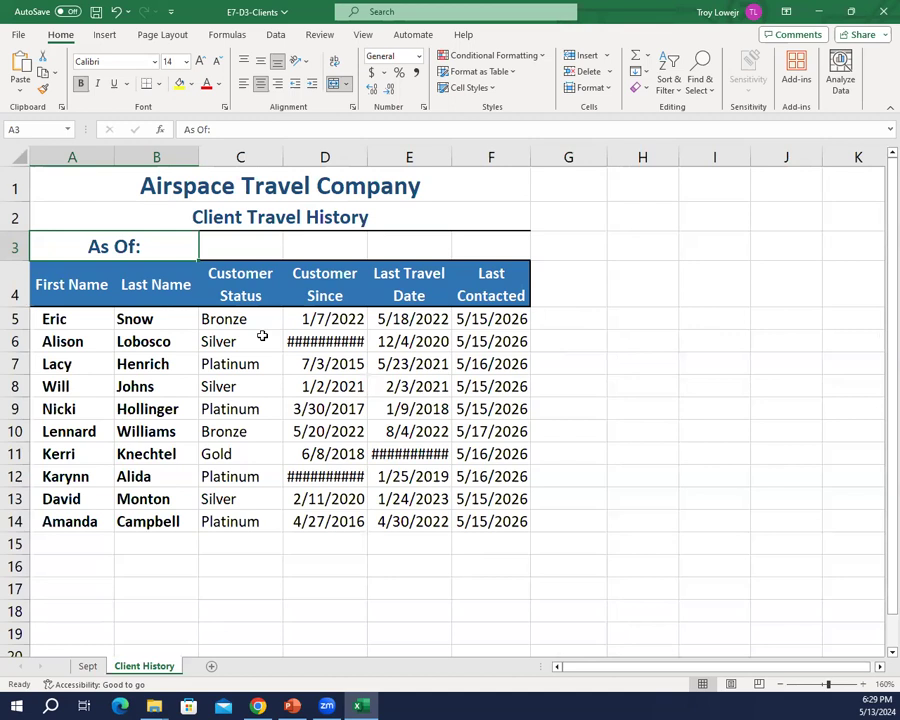
Step: Enter the formula =TODAY() in cell C3 and merge and center it across C3:F3
{"action": "left_click", "coordinate": [237, 238]}
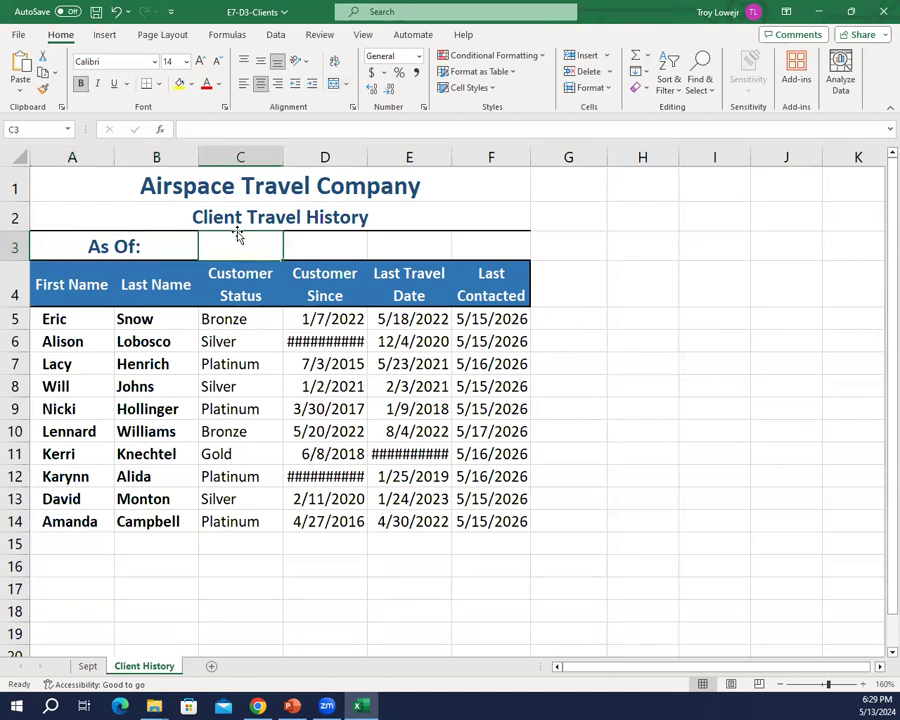
{"action": "type", "text": "=TODAY"}
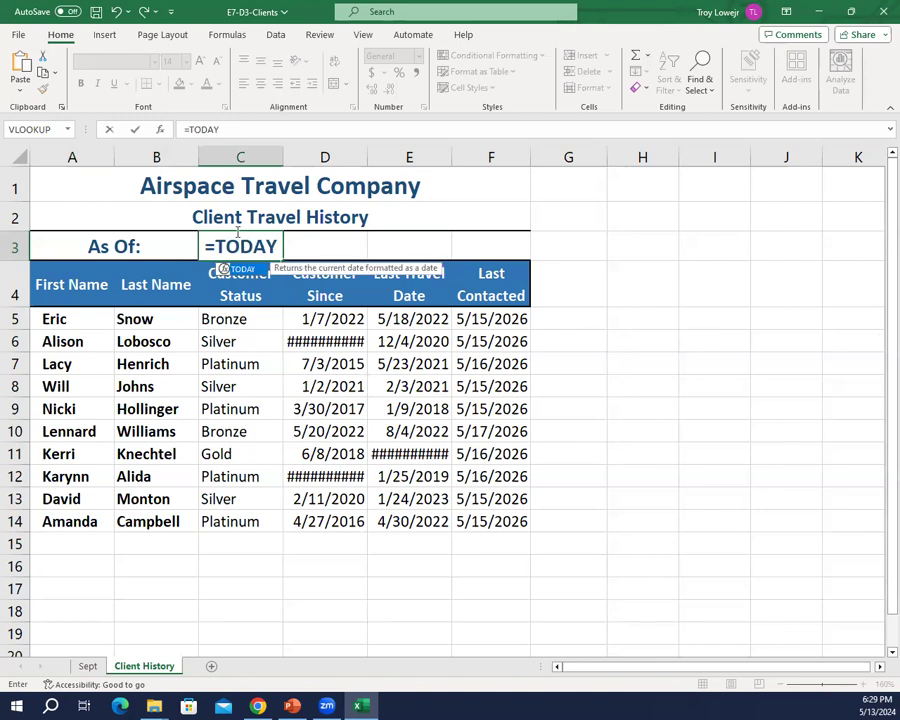
{"action": "type", "text": "("}
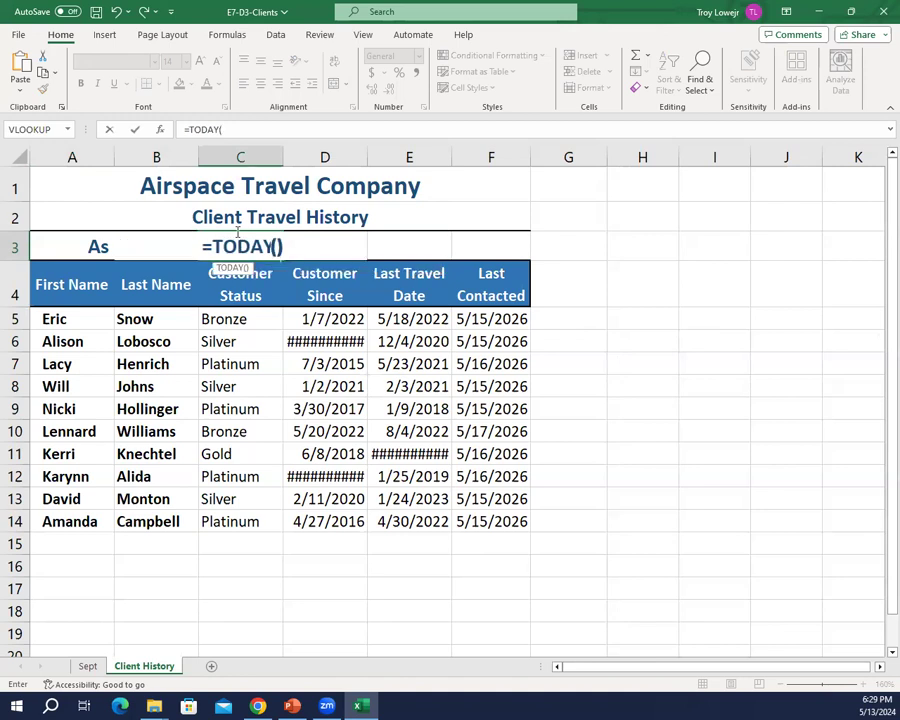
{"action": "type", "text": ")"}
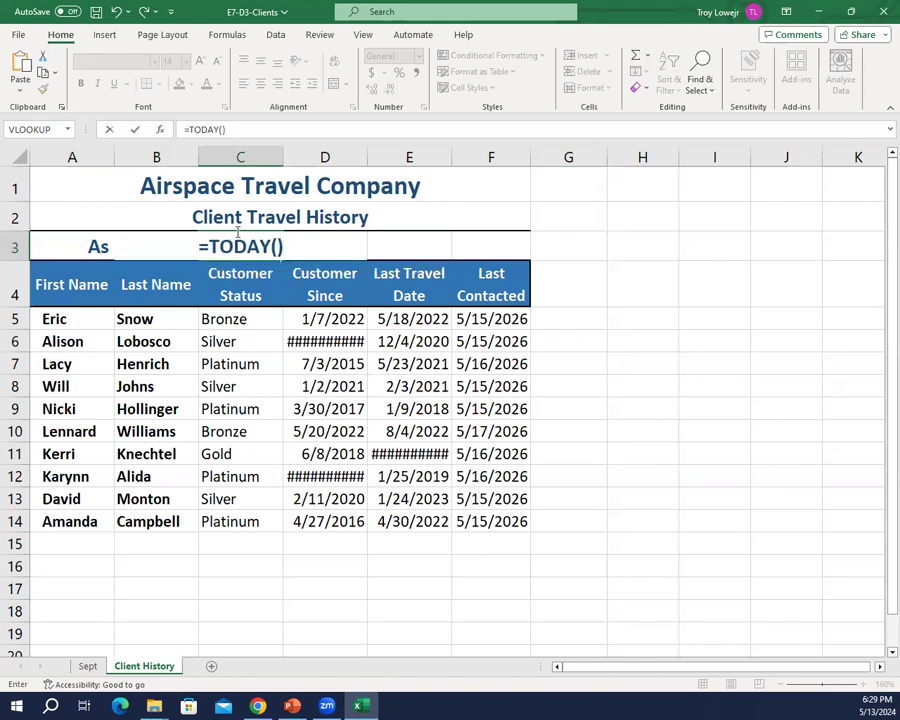
{"action": "key", "text": "Return"}
{"action": "key", "text": "Up"}
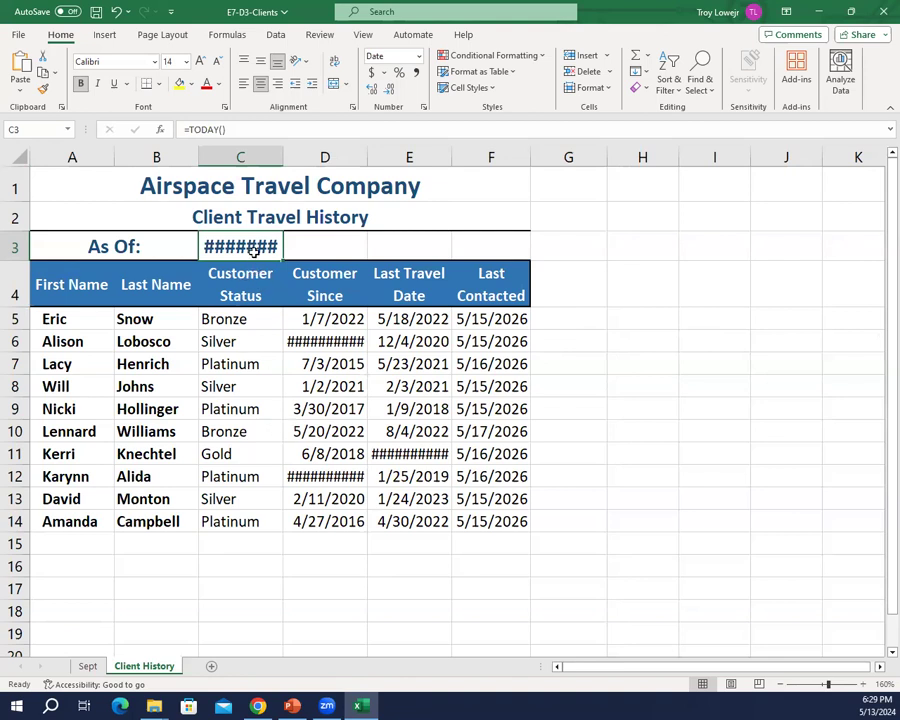
{"action": "left_click_drag", "start_coordinate": [253, 250], "coordinate": [450, 238]}
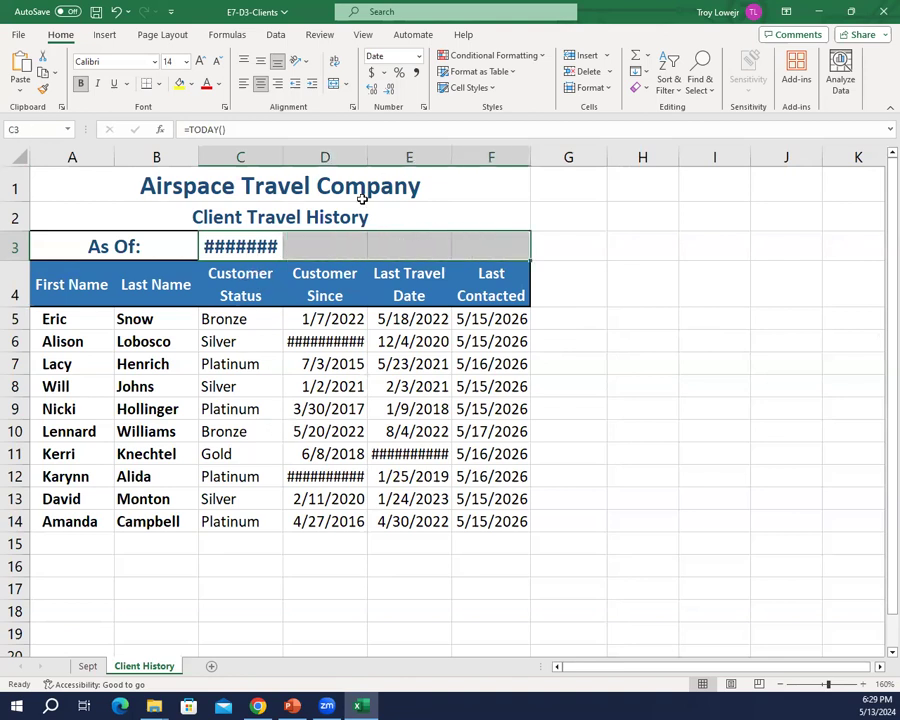
{"action": "left_click", "coordinate": [336, 86]}
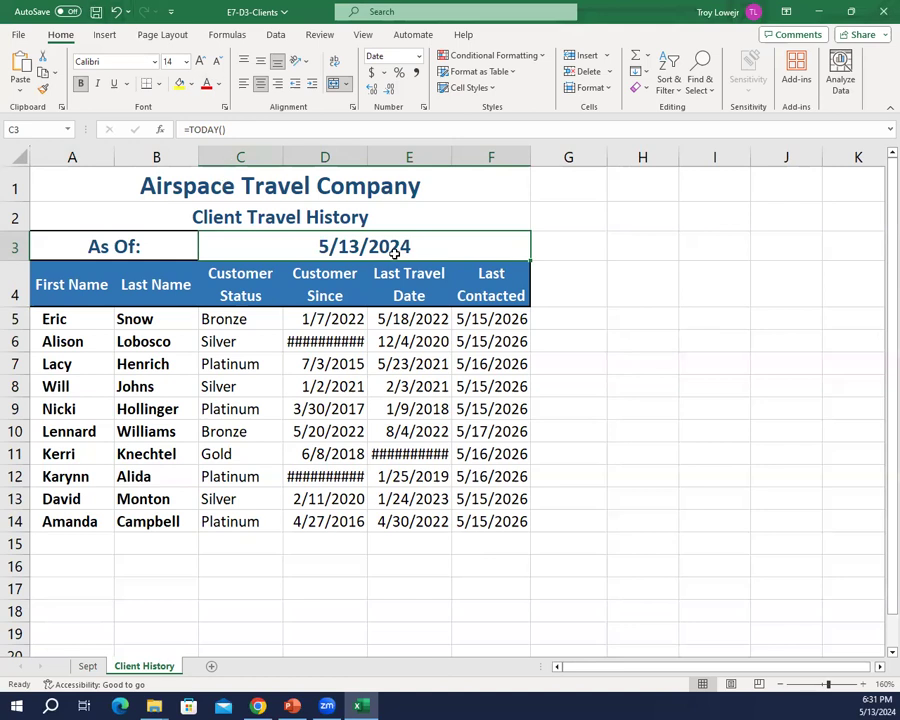
Step: Apply the Long Date format to the current date in C3 and save the workbook
{"action": "left_click", "coordinate": [418, 56]}
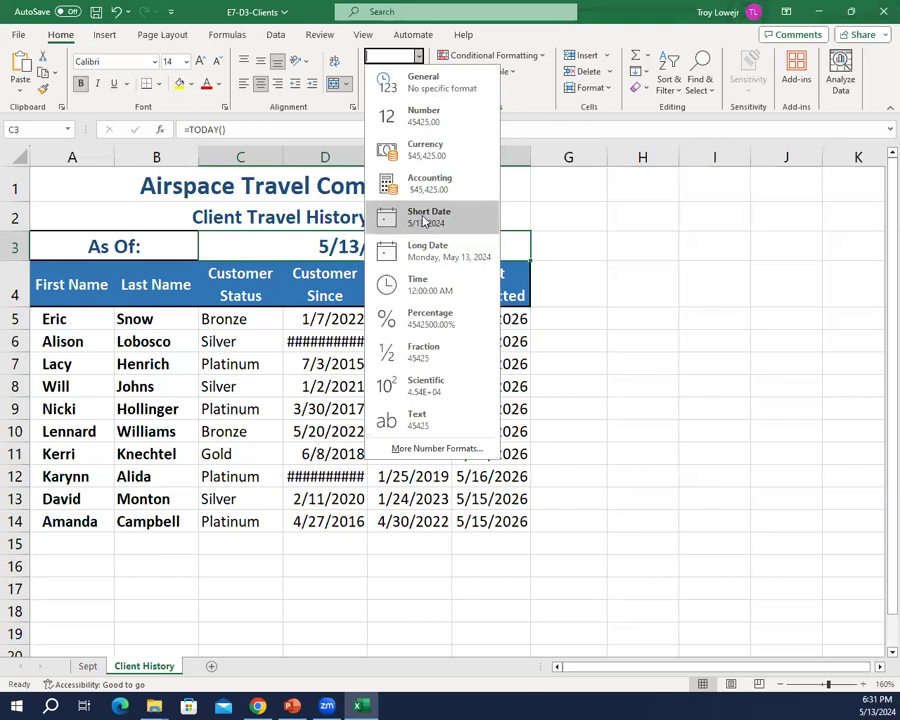
{"action": "left_click", "coordinate": [420, 255]}
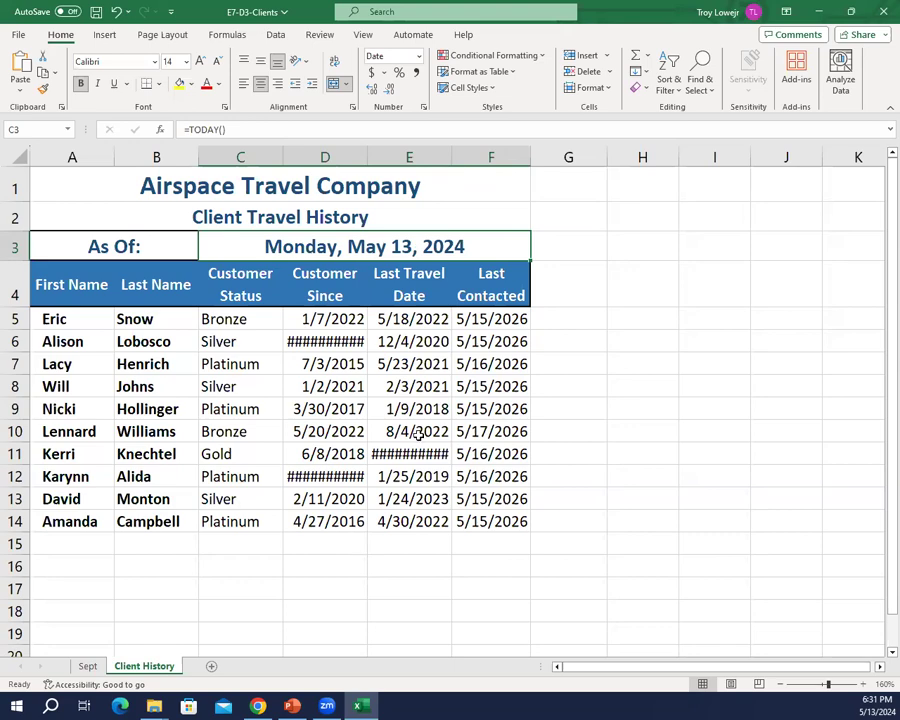
{"action": "left_click", "coordinate": [18, 34]}
{"action": "left_click", "coordinate": [40, 224]}
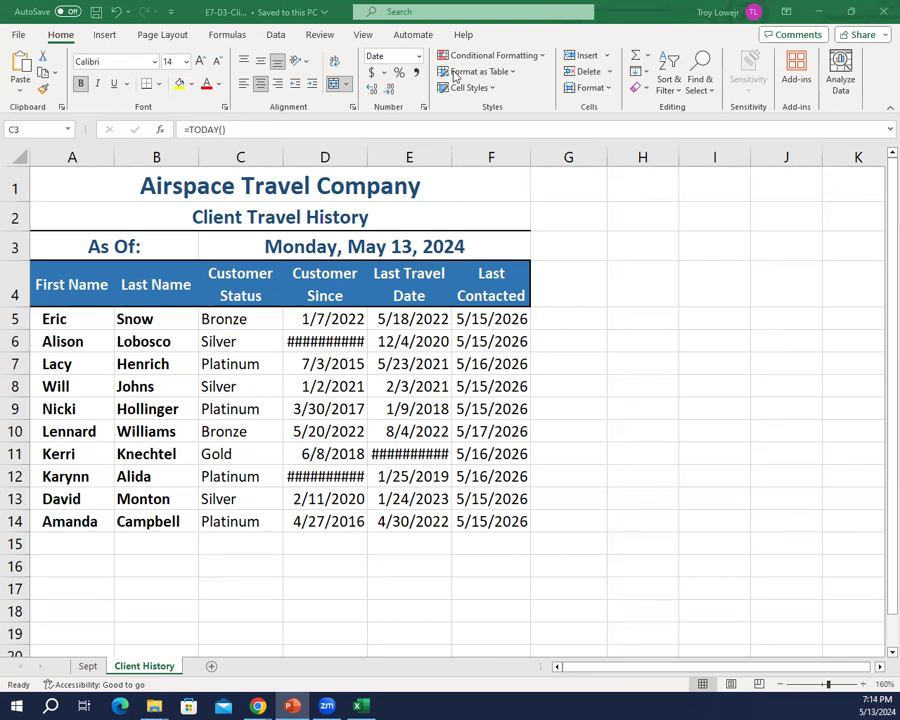
Step: Save a copy of the workbook as E7-D4-Clients on the USB DISK (F:) drive
{"action": "left_click", "coordinate": [19, 34]}
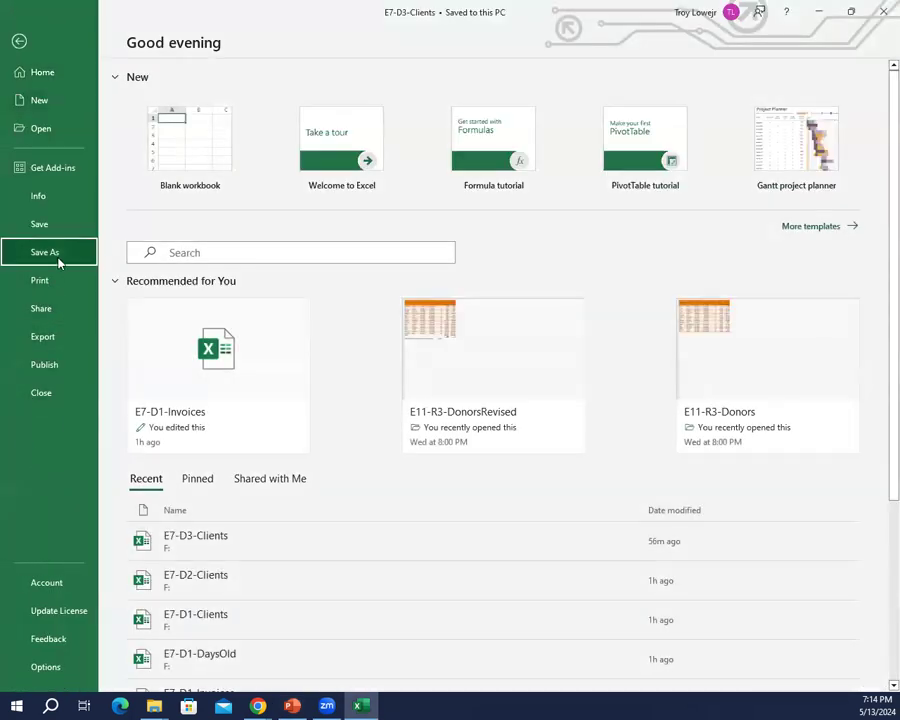
{"action": "left_click", "coordinate": [58, 256]}
{"action": "left_click", "coordinate": [255, 311]}
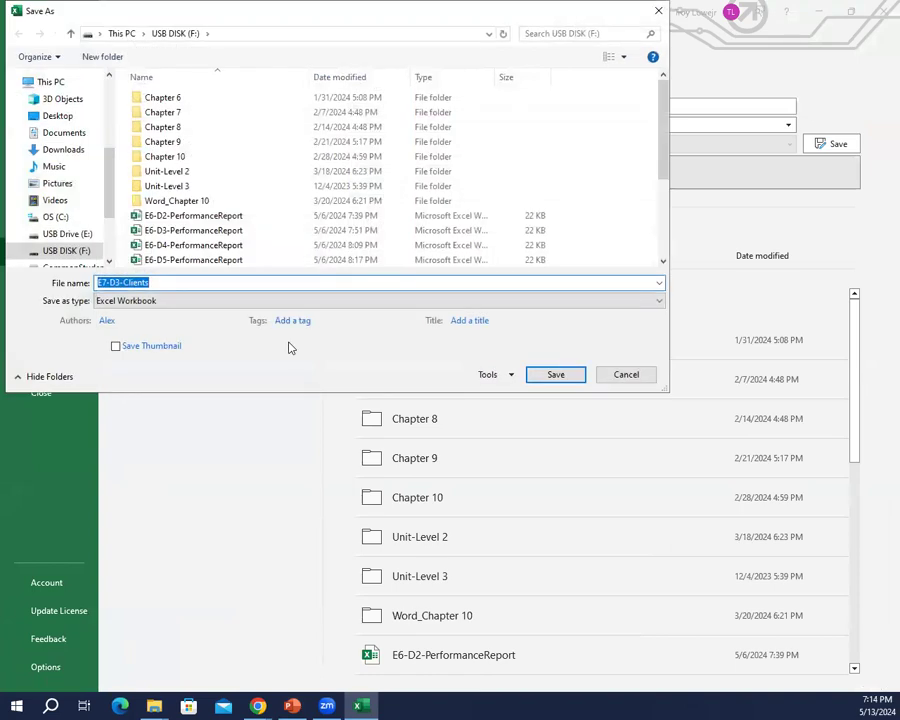
{"action": "key", "text": "Right"}
{"action": "key", "text": "Left"}
{"action": "key", "text": "Left"}
{"action": "key", "text": "Left"}
{"action": "key", "text": "Left"}
{"action": "key", "text": "Left"}
{"action": "key", "text": "Left"}
{"action": "key", "text": "Left"}
{"action": "key", "text": "Left"}
{"action": "key", "text": "BackSpace"}
{"action": "type", "text": "4"}
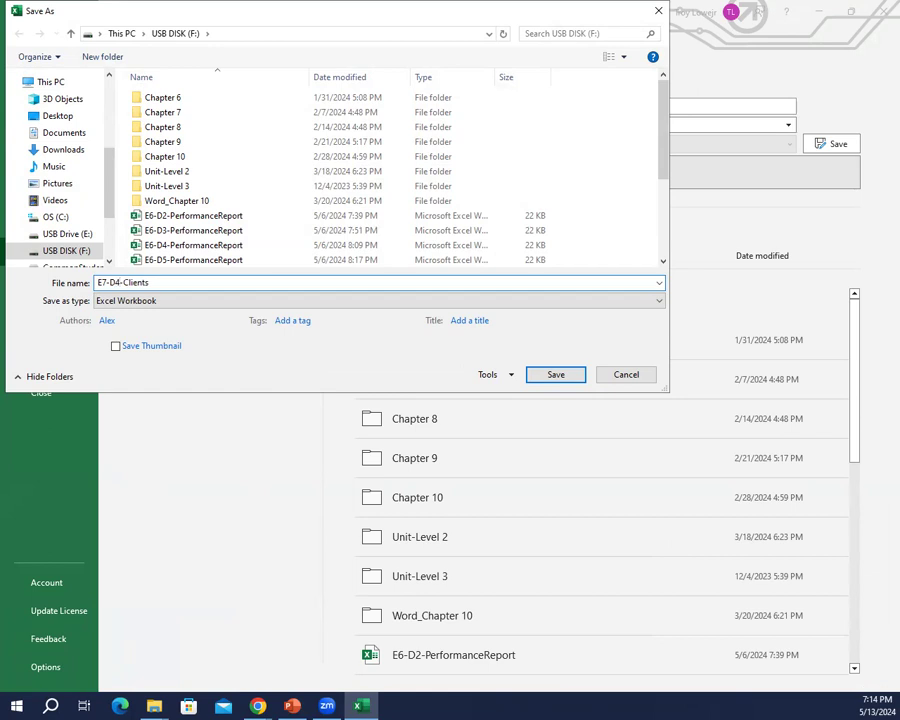
{"action": "key", "text": "Return"}
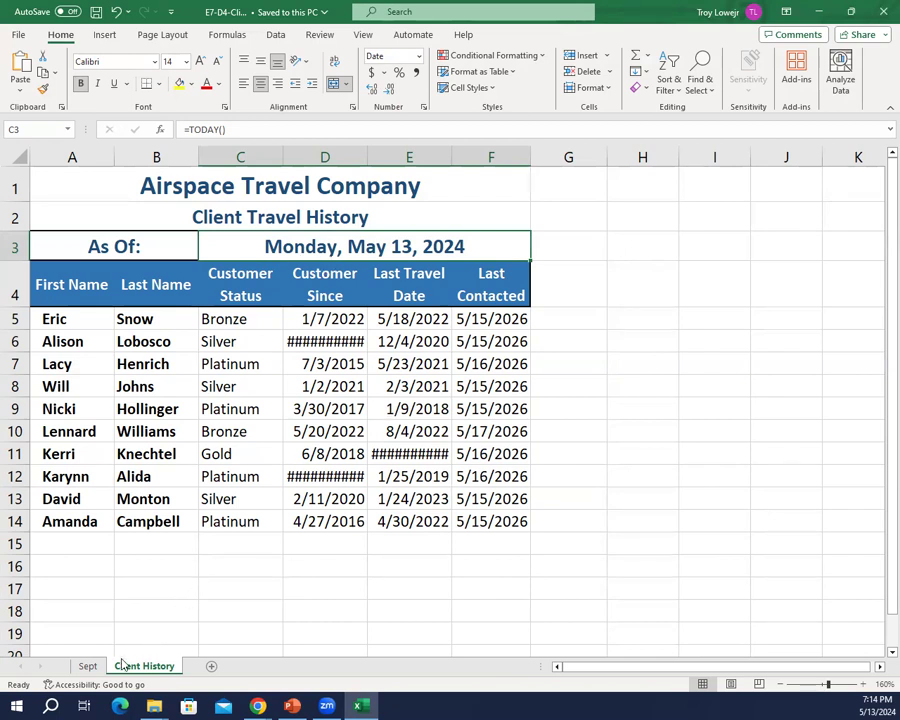
Step: On the Sept sheet, enter =EDATE(J5,3) in L5 and fill the balance due date formula down to L14
{"action": "left_click", "coordinate": [88, 667]}
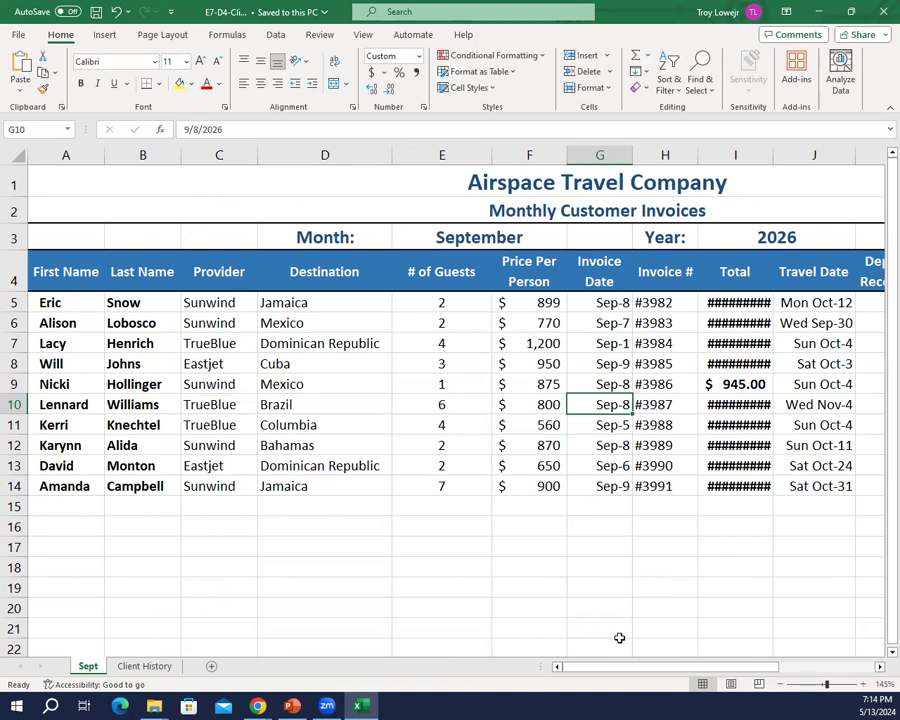
{"action": "left_click_drag", "start_coordinate": [609, 672], "coordinate": [670, 672]}
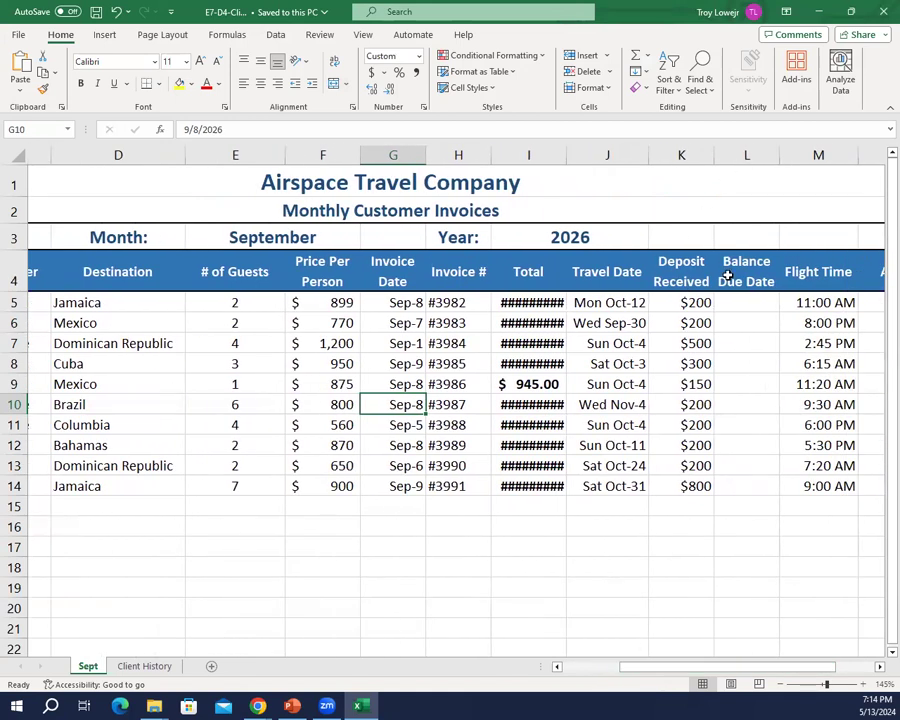
{"action": "left_click", "coordinate": [737, 300]}
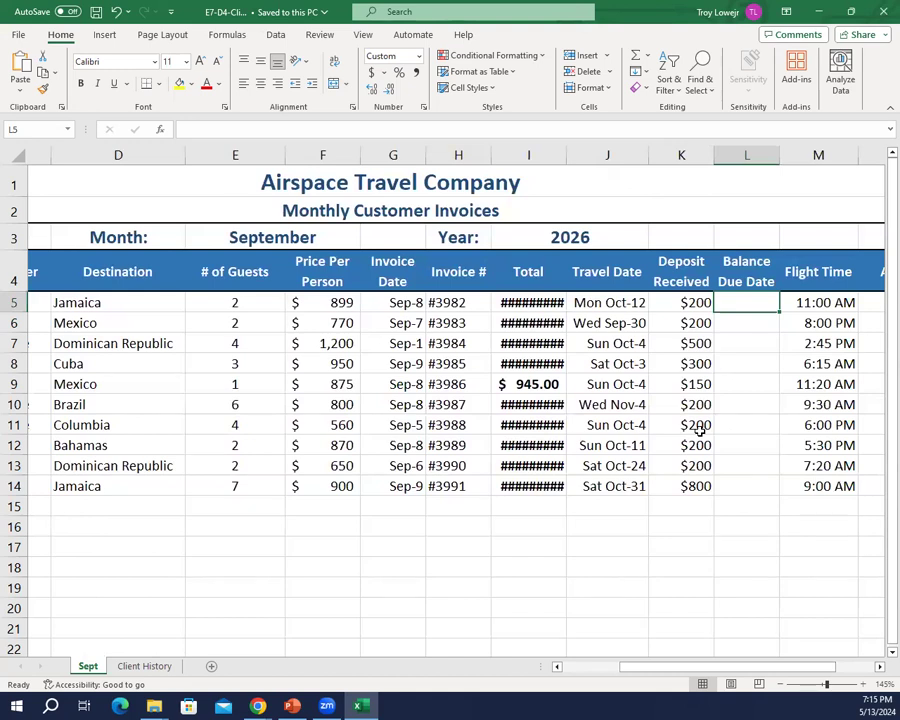
{"action": "type", "text": "="}
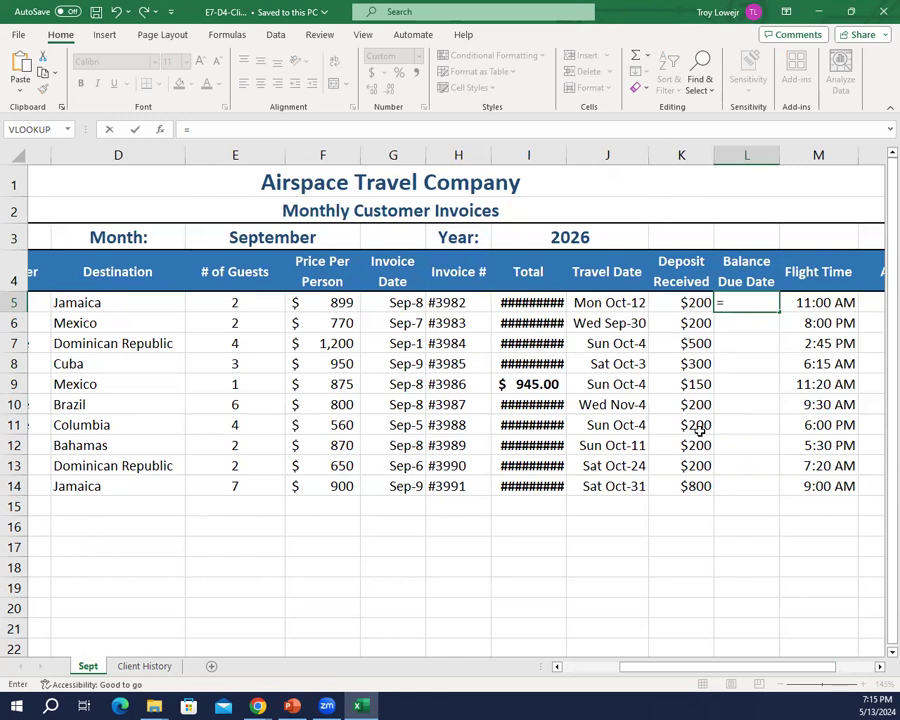
{"action": "type", "text": "edate"}
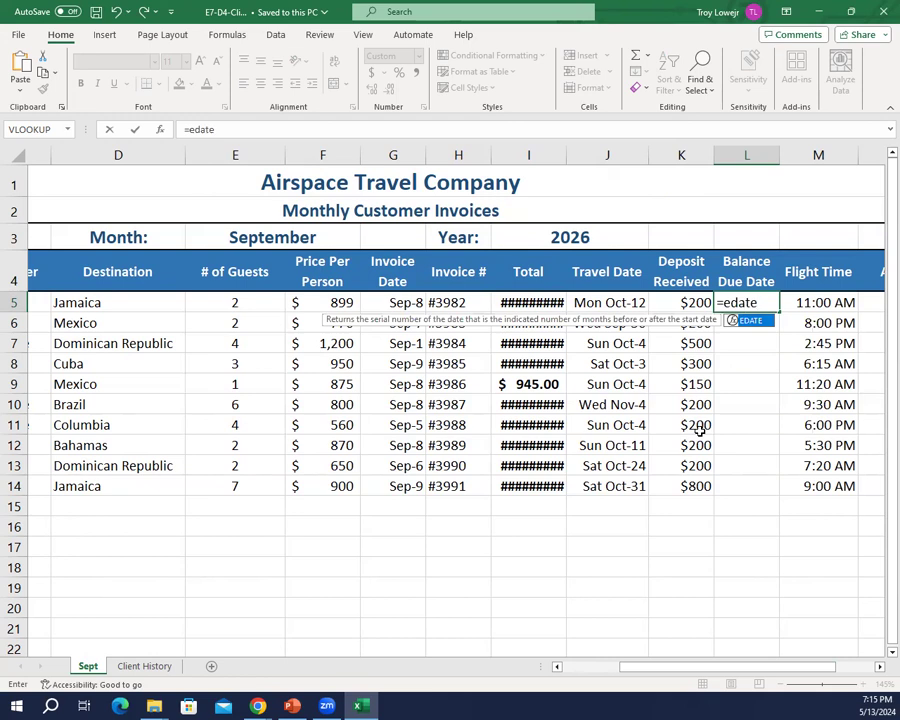
{"action": "type", "text": "("}
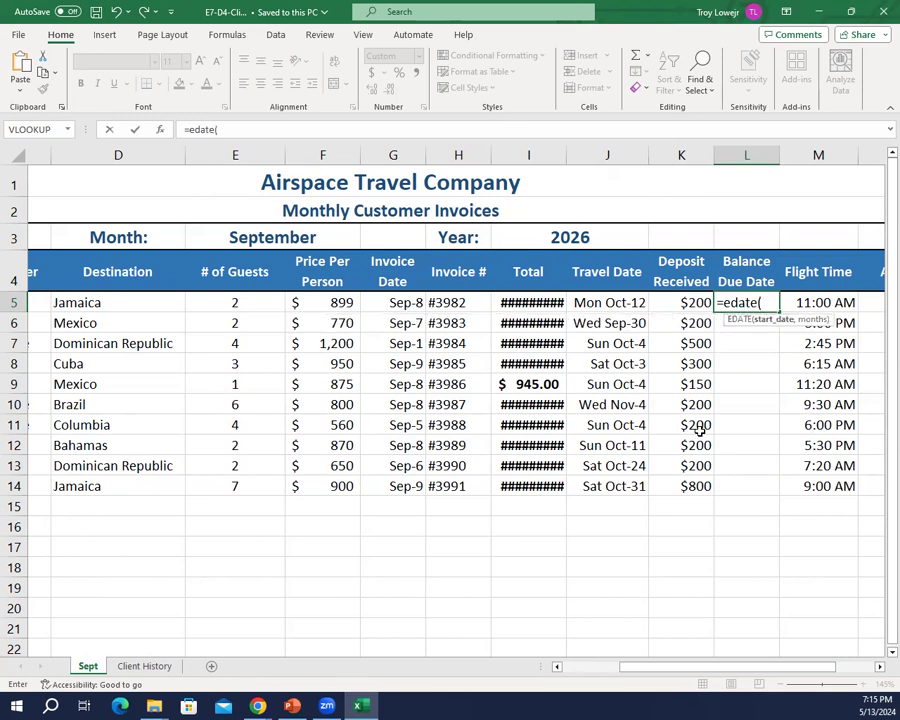
{"action": "type", "text": "j5"}
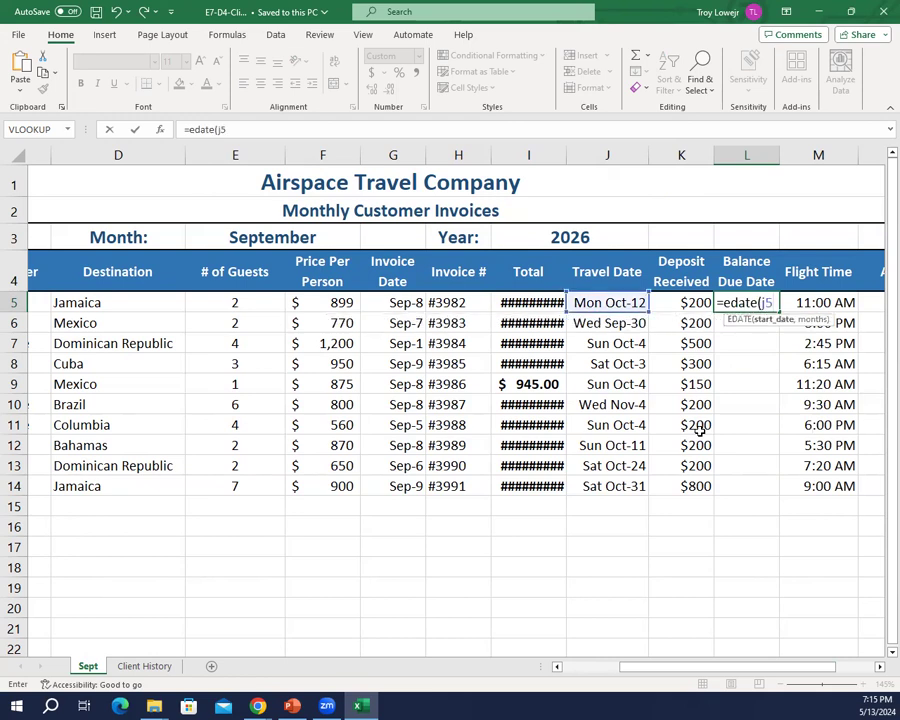
{"action": "type", "text": ",3"}
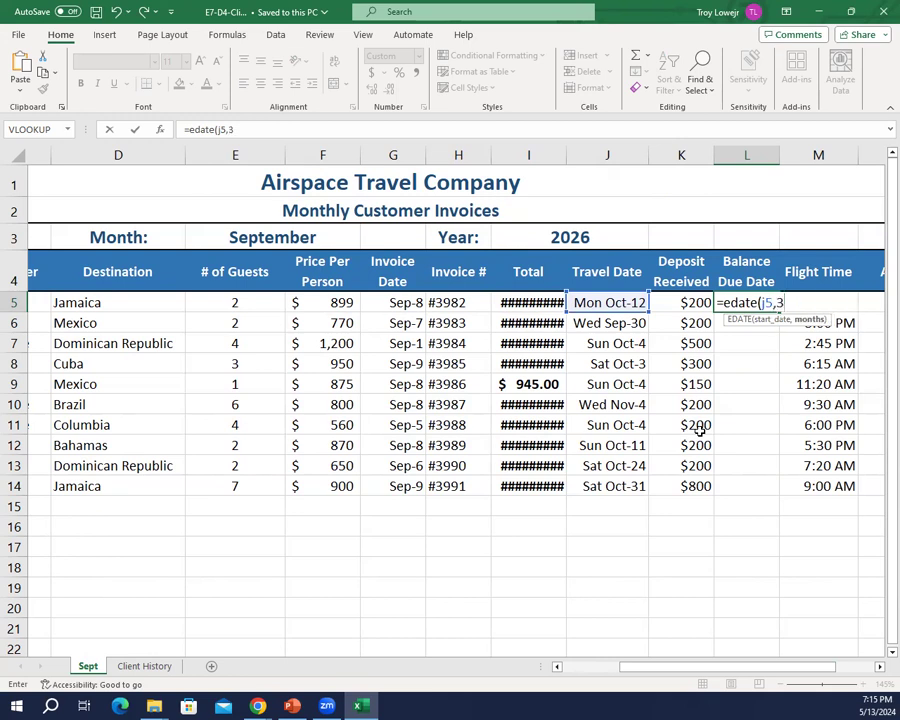
{"action": "type", "text": ")"}
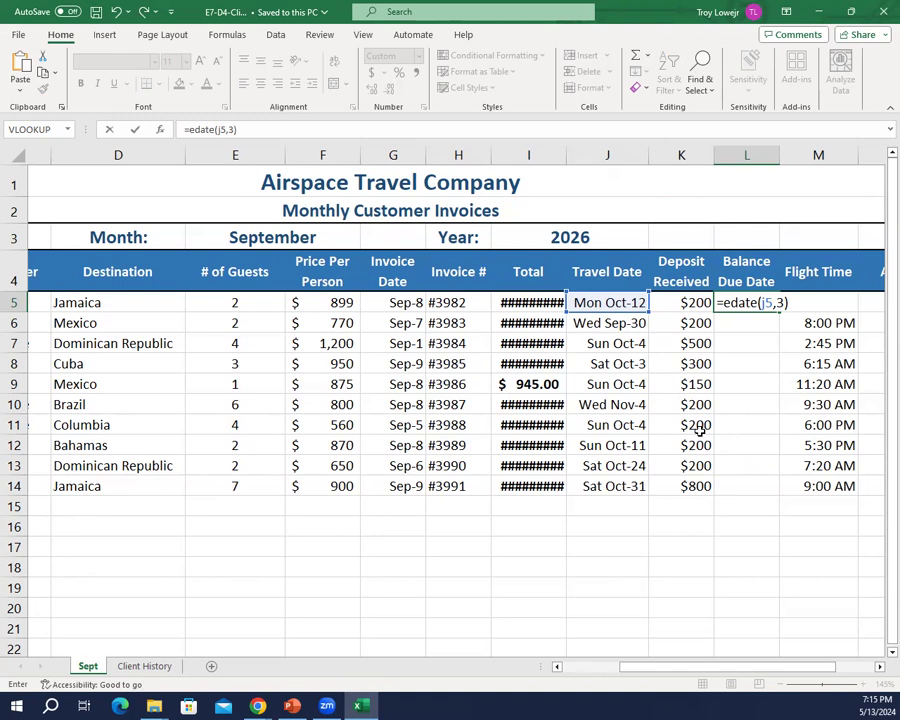
{"action": "key", "text": "Return"}
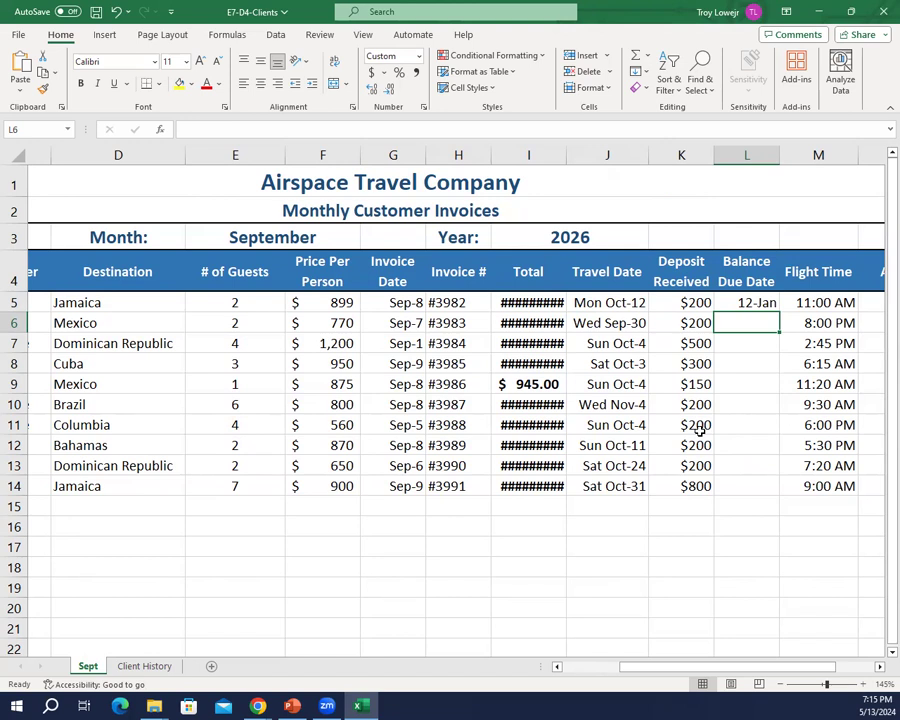
{"action": "key", "text": "Up"}
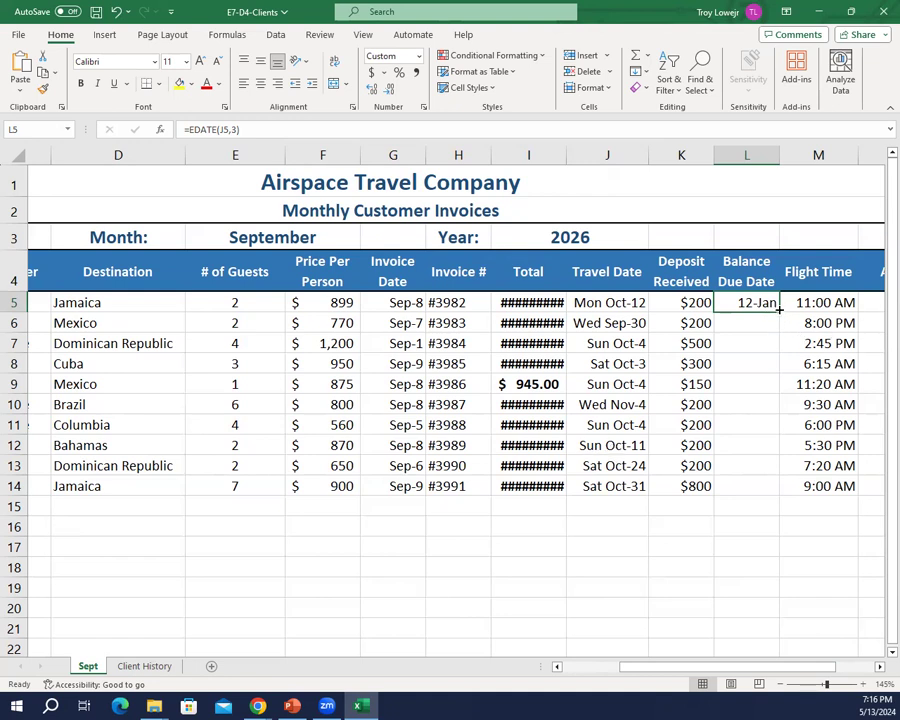
{"action": "left_click_drag", "start_coordinate": [779, 310], "coordinate": [778, 492]}
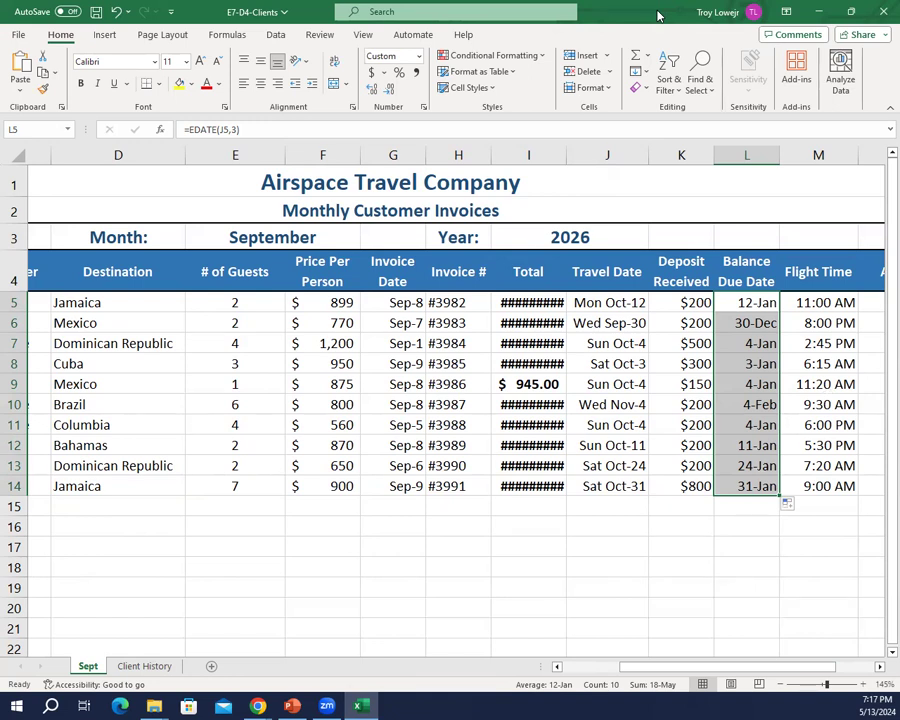
Step: Enter =M5-(1/24*3) in N5 and fill the Arrive By formula down to N14
{"action": "key", "text": "Right"}
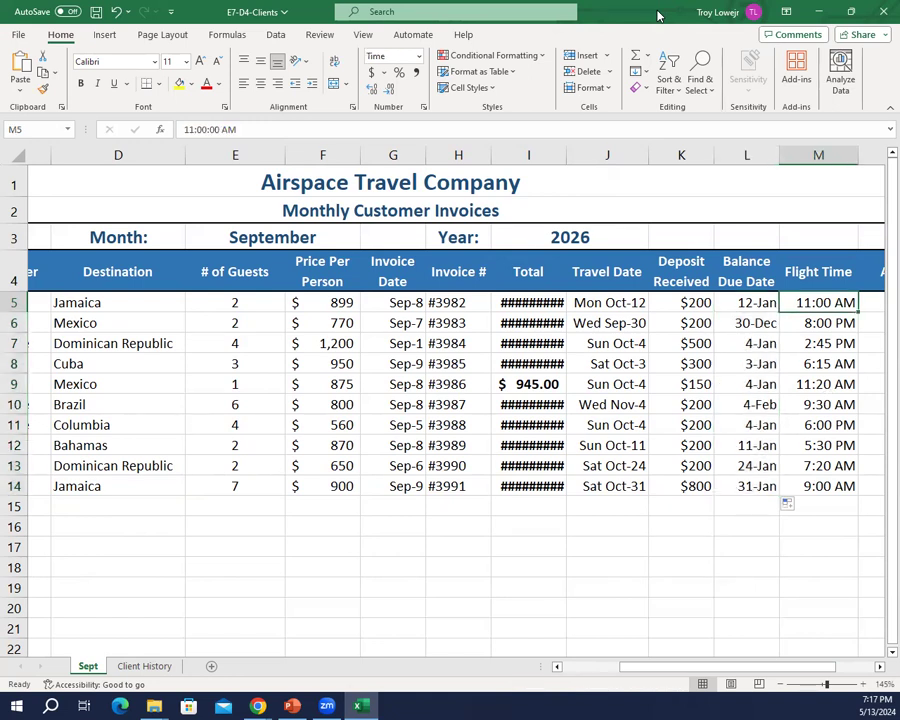
{"action": "key", "text": "Right"}
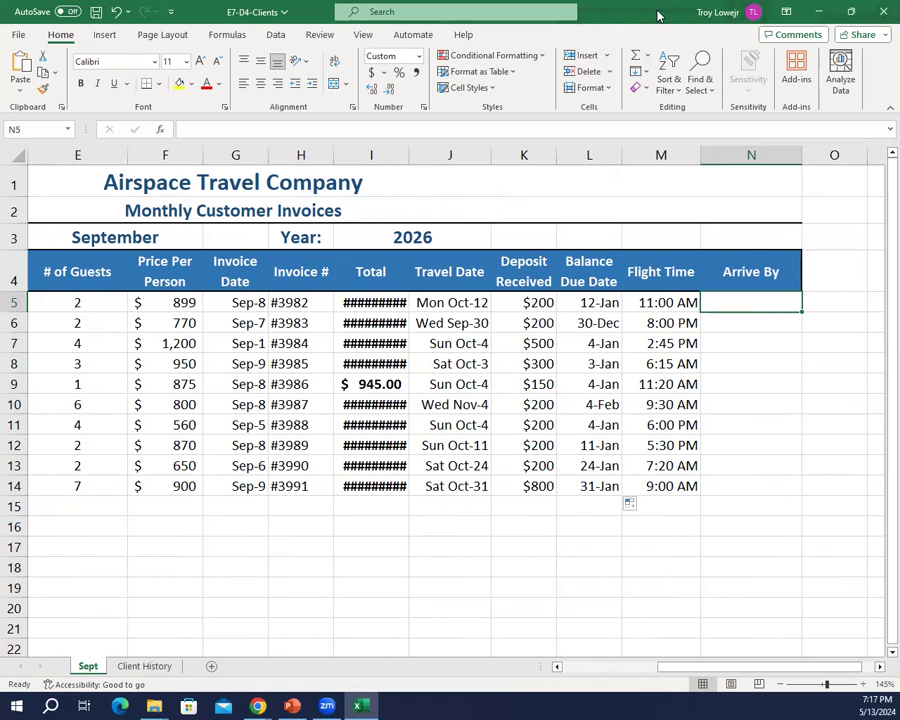
{"action": "type", "text": "=m5-(1/"}
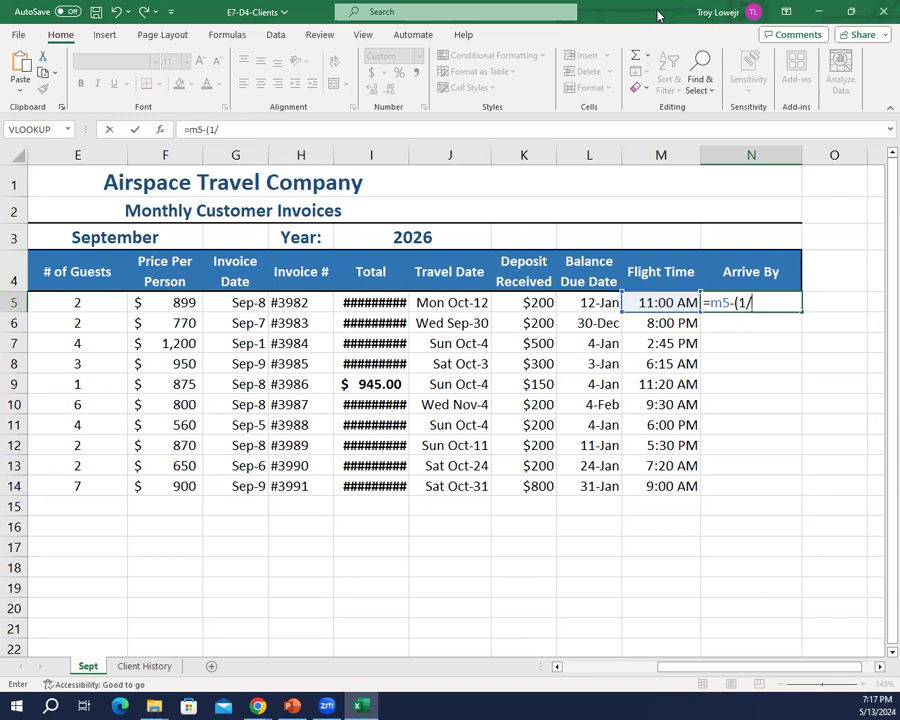
{"action": "type", "text": "24*3"}
{"action": "type", "text": ")"}
{"action": "key", "text": "Return"}
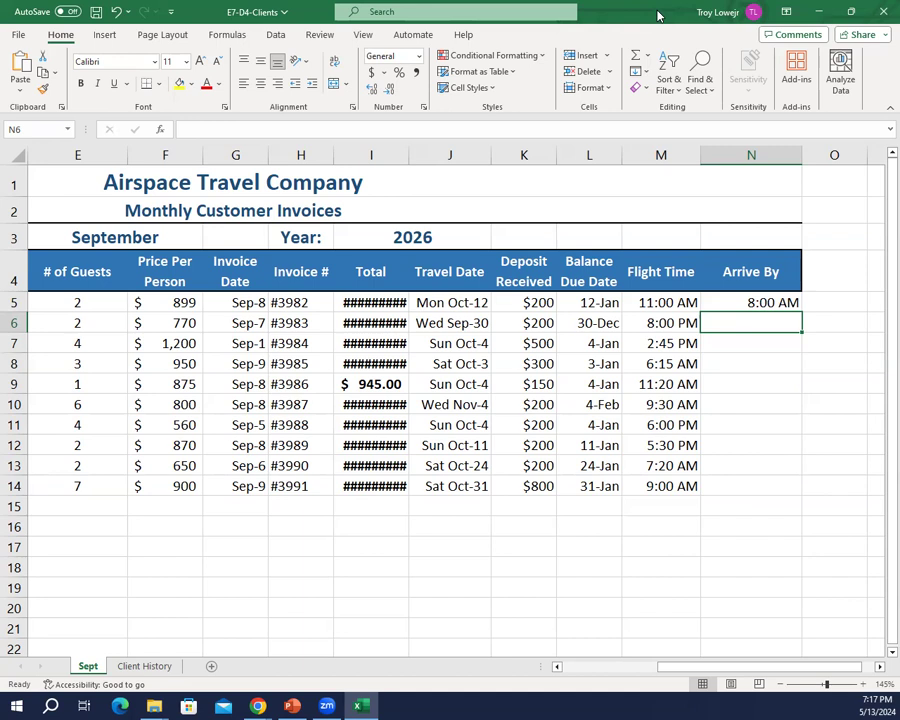
{"action": "key", "text": "Up"}
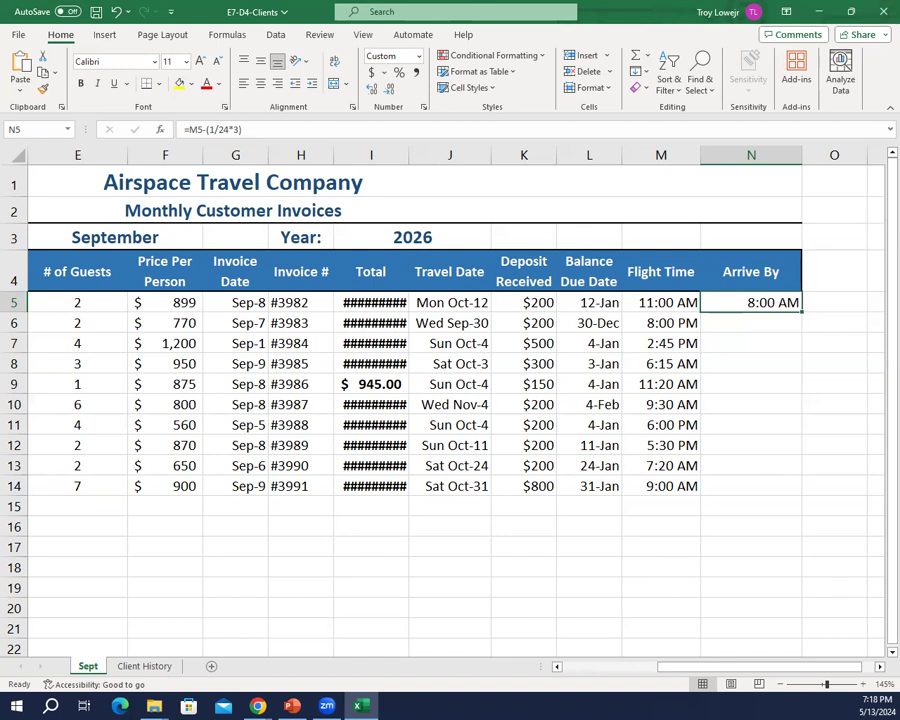
{"action": "double_click", "coordinate": [801, 311]}
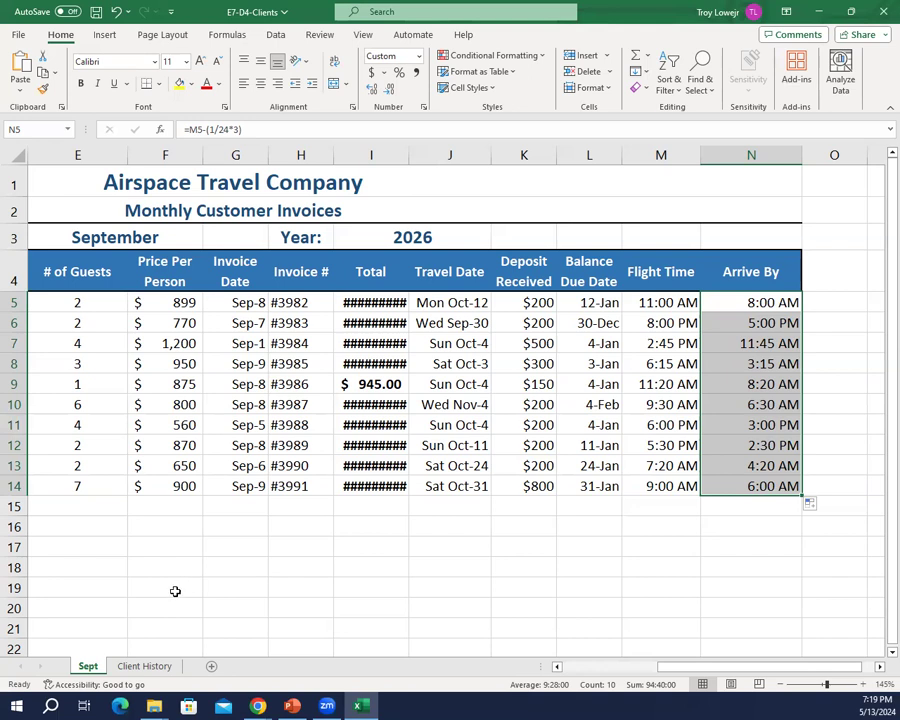
Step: On the Client History sheet, insert a new column F before the Last Contacted column
{"action": "left_click", "coordinate": [123, 668]}
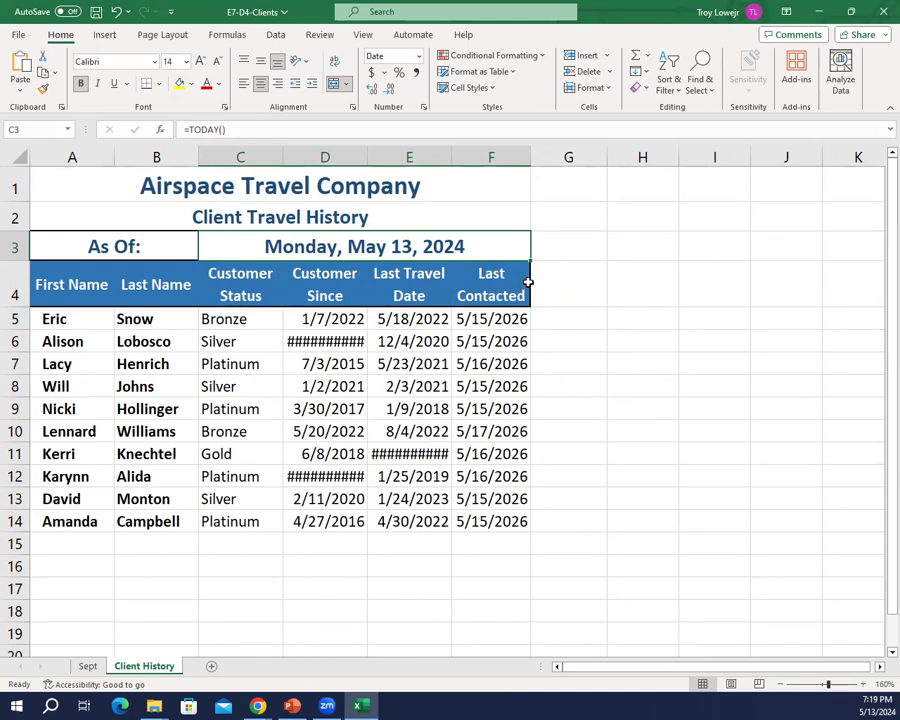
{"action": "right_click", "coordinate": [466, 152]}
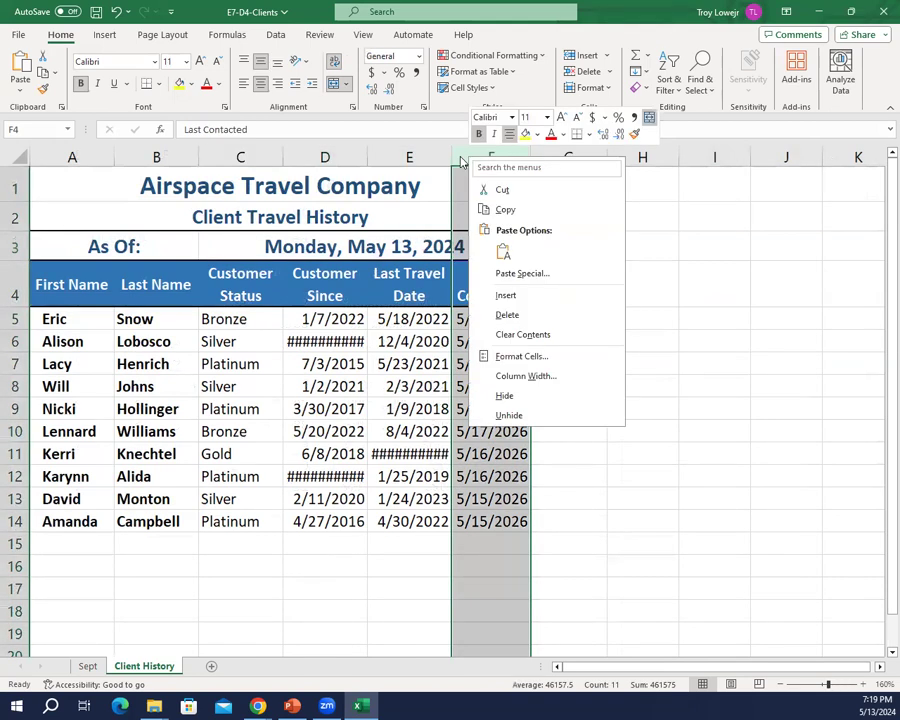
{"action": "left_click", "coordinate": [488, 296]}
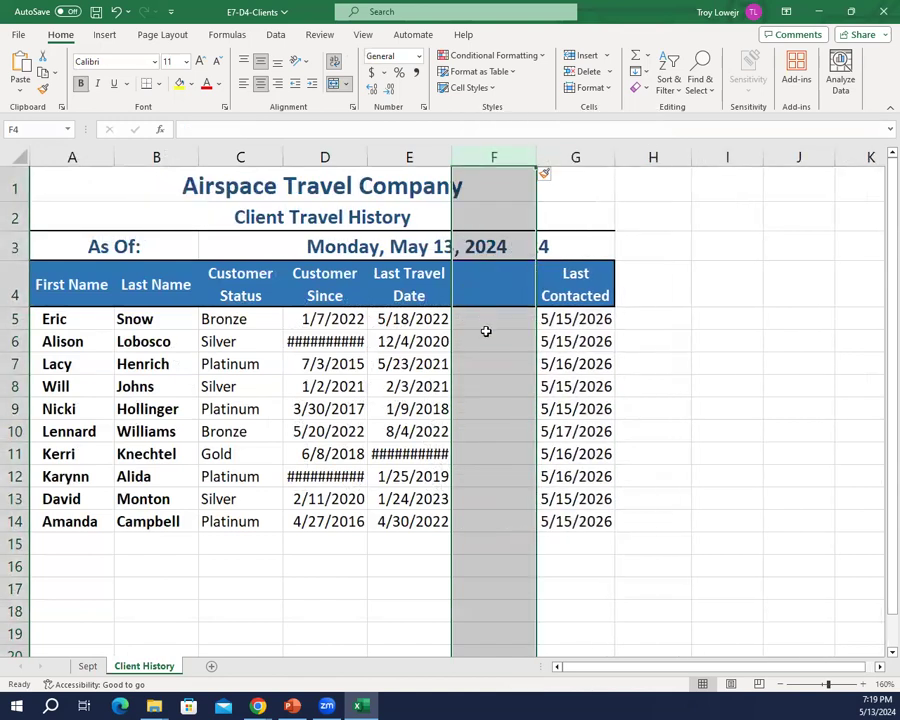
{"action": "left_click", "coordinate": [484, 334]}
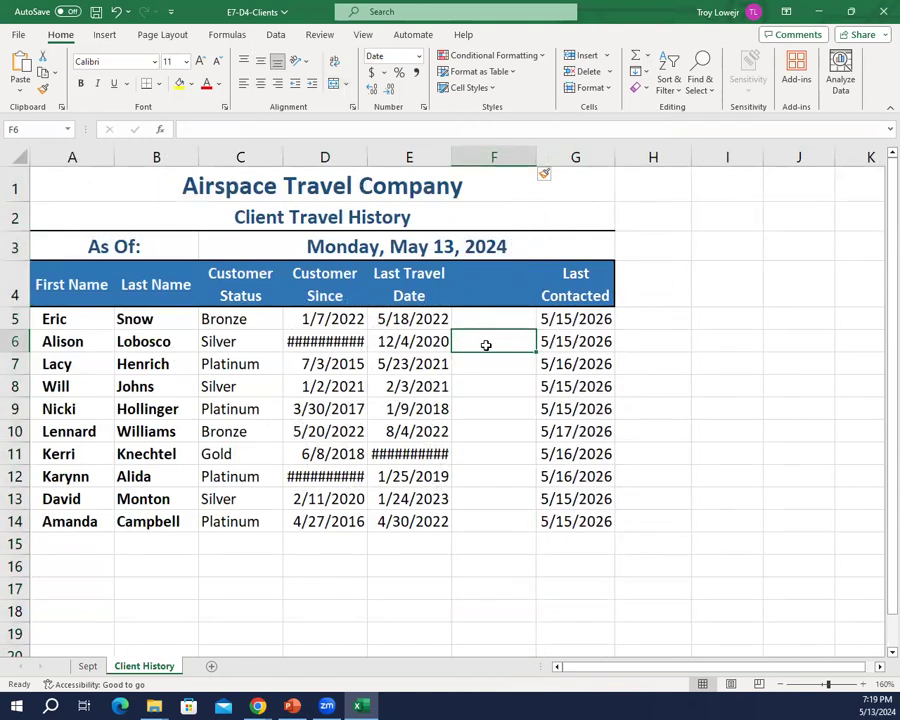
Step: Enter the heading "Days Since Travelled" in cell F4
{"action": "left_click", "coordinate": [483, 293]}
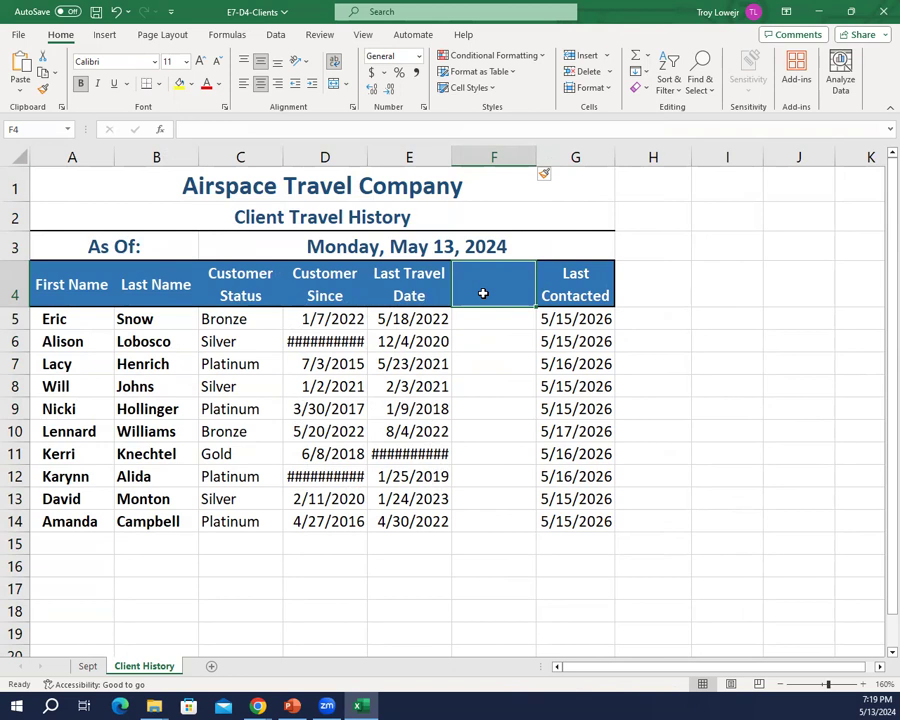
{"action": "type", "text": "Days"}
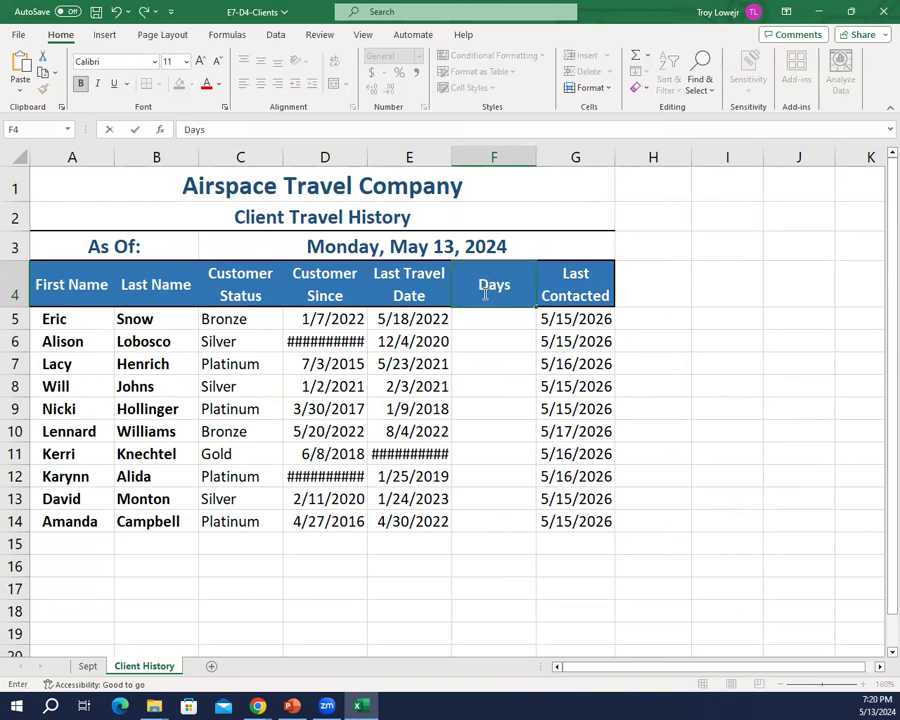
{"action": "type", "text": " Since"}
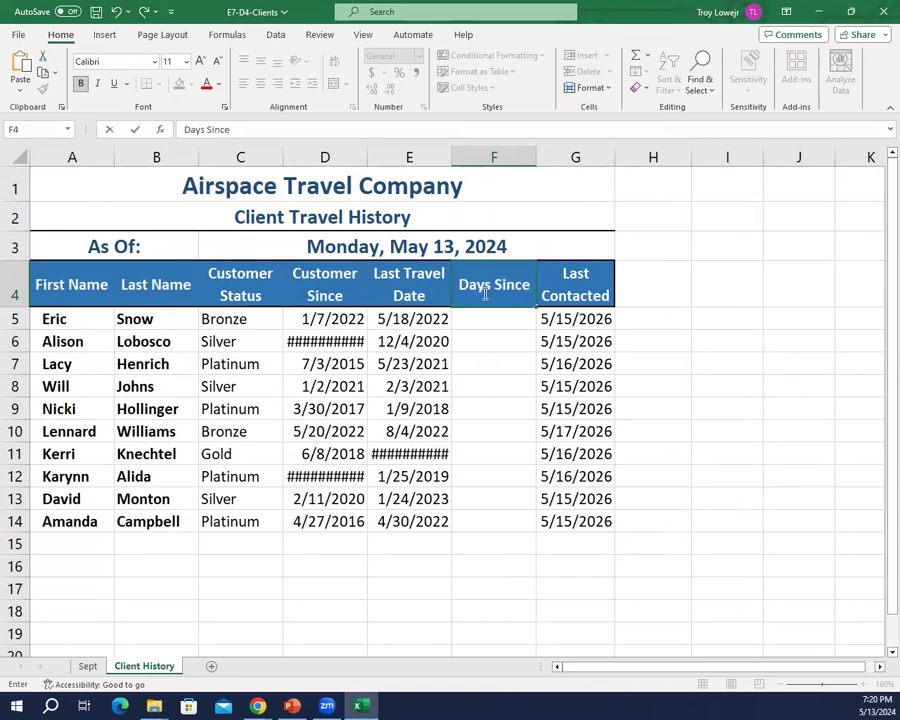
{"action": "type", "text": " Travelled"}
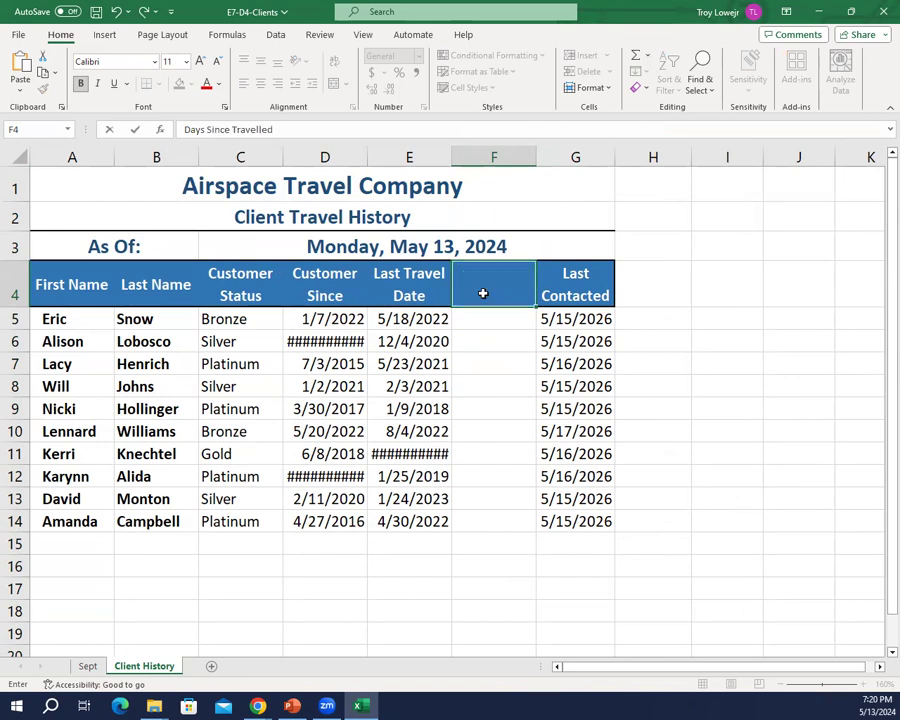
{"action": "key", "text": "Return"}
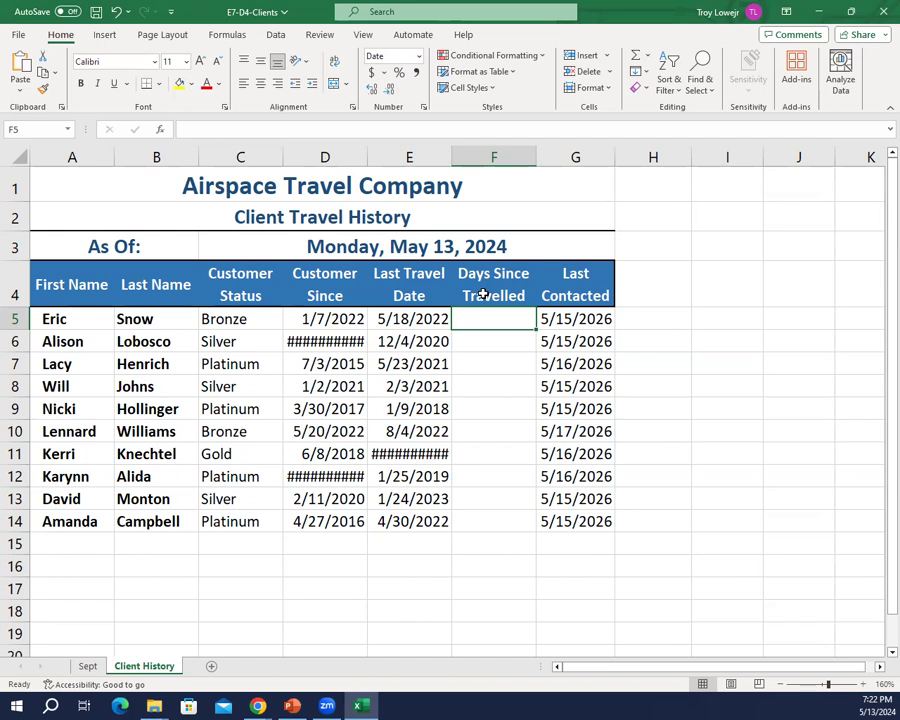
Step: Enter the formula =$C$3-E5 in F5 to calculate the days since the first client travelled
{"action": "type", "text": "="}
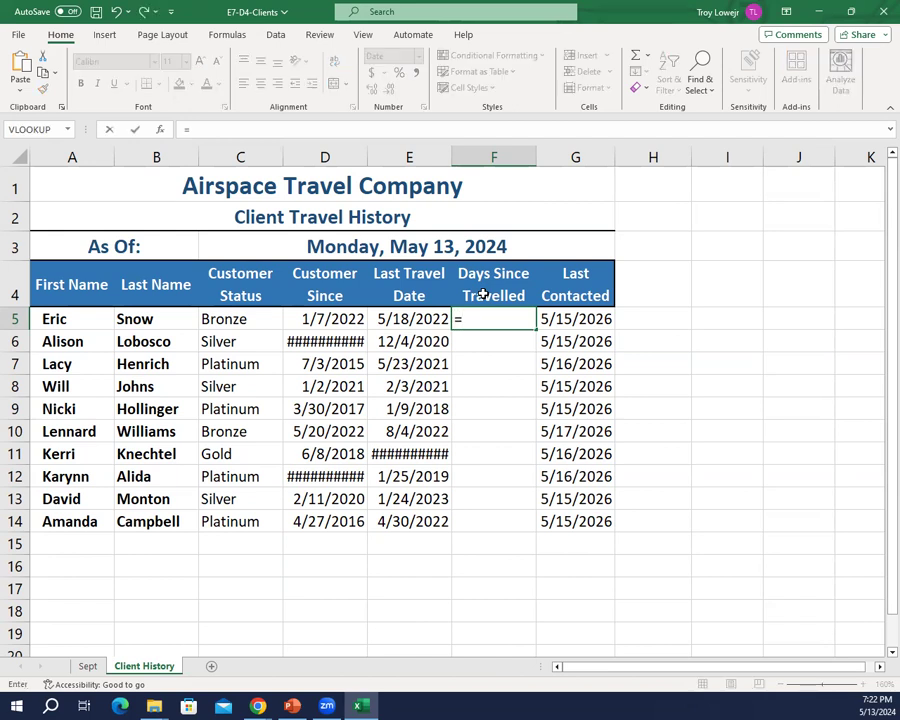
{"action": "type", "text": "$C$3"}
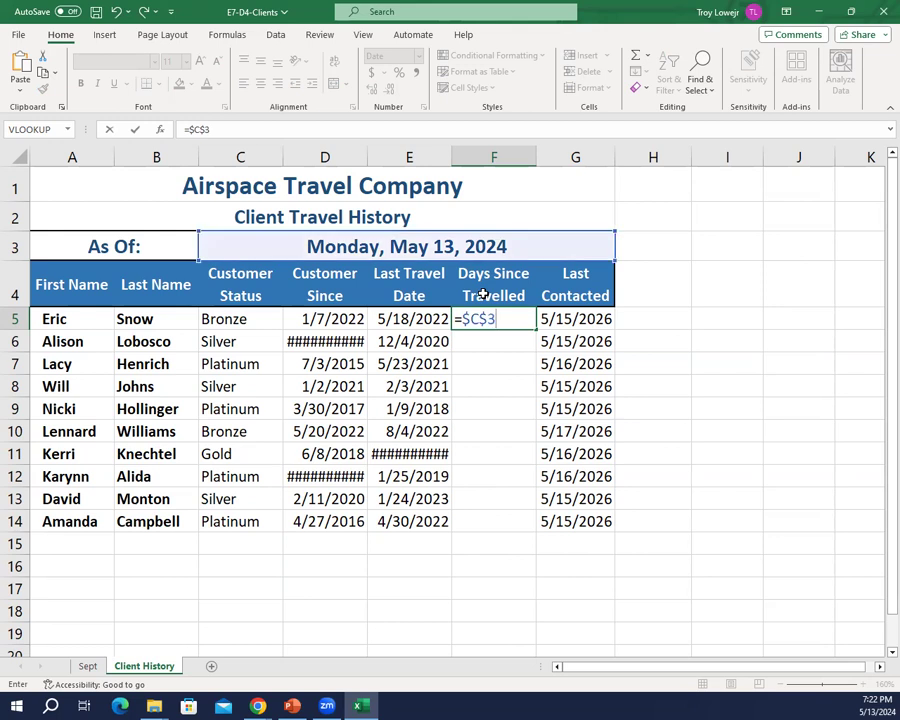
{"action": "type", "text": "-E5"}
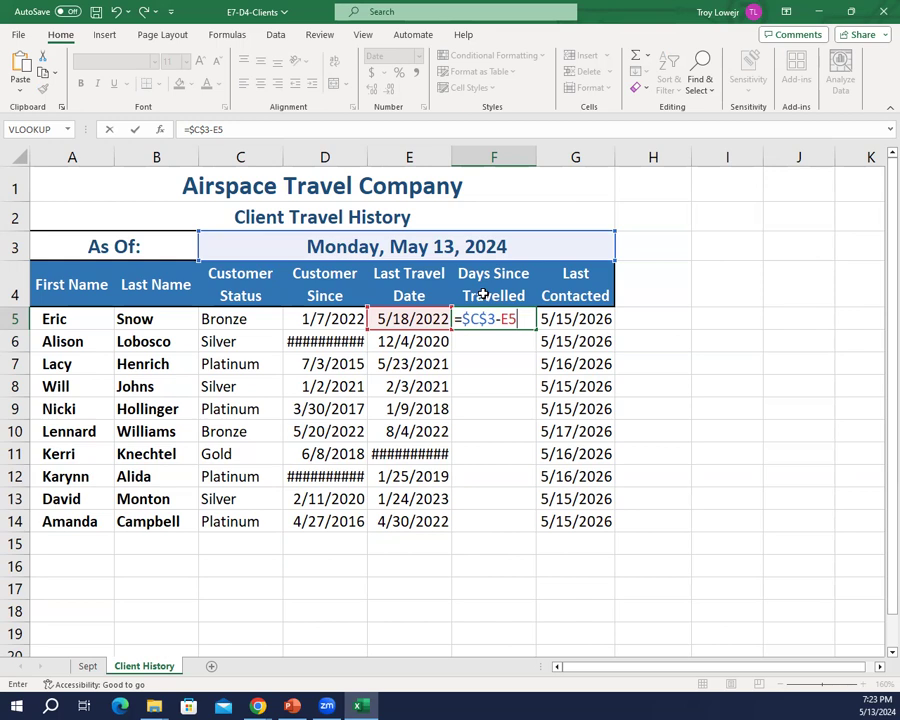
{"action": "key", "text": "Return"}
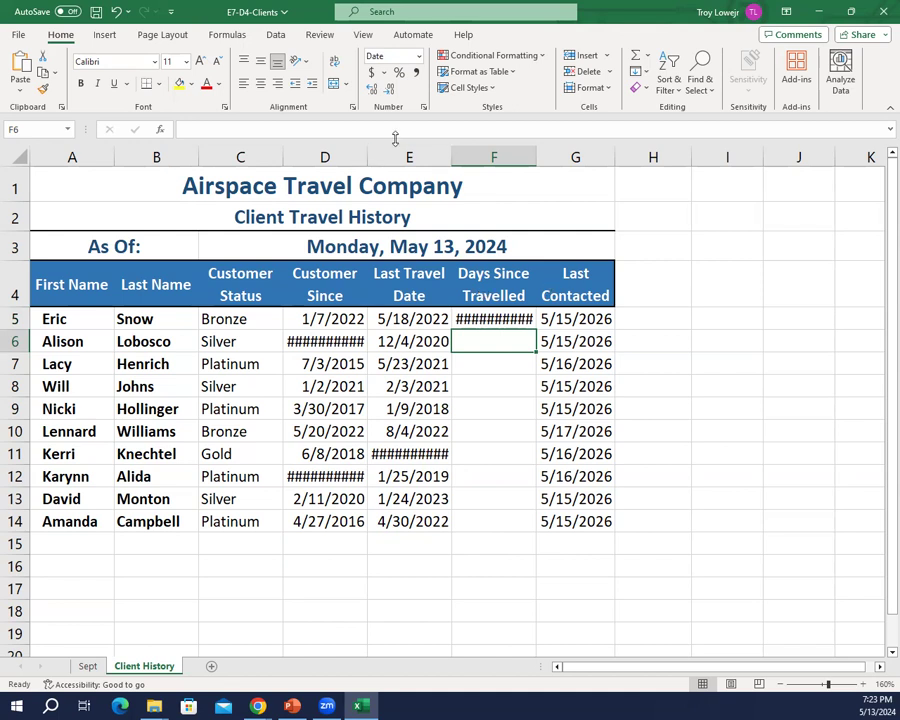
Step: Format F5 as General and fill the Days Since Travelled formula down to F14
{"action": "left_click", "coordinate": [505, 318]}
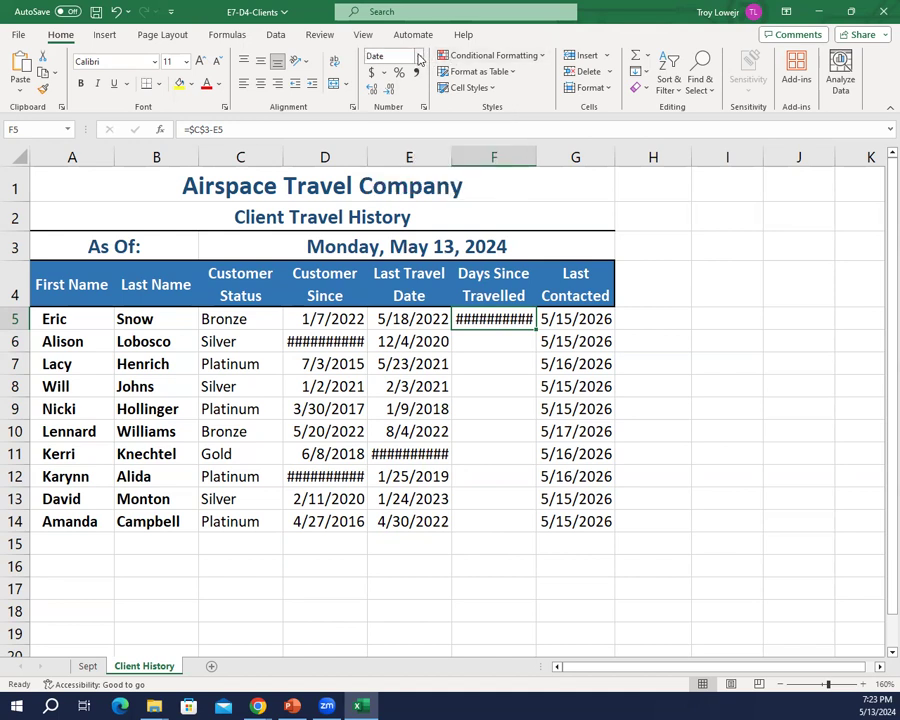
{"action": "left_click", "coordinate": [420, 57]}
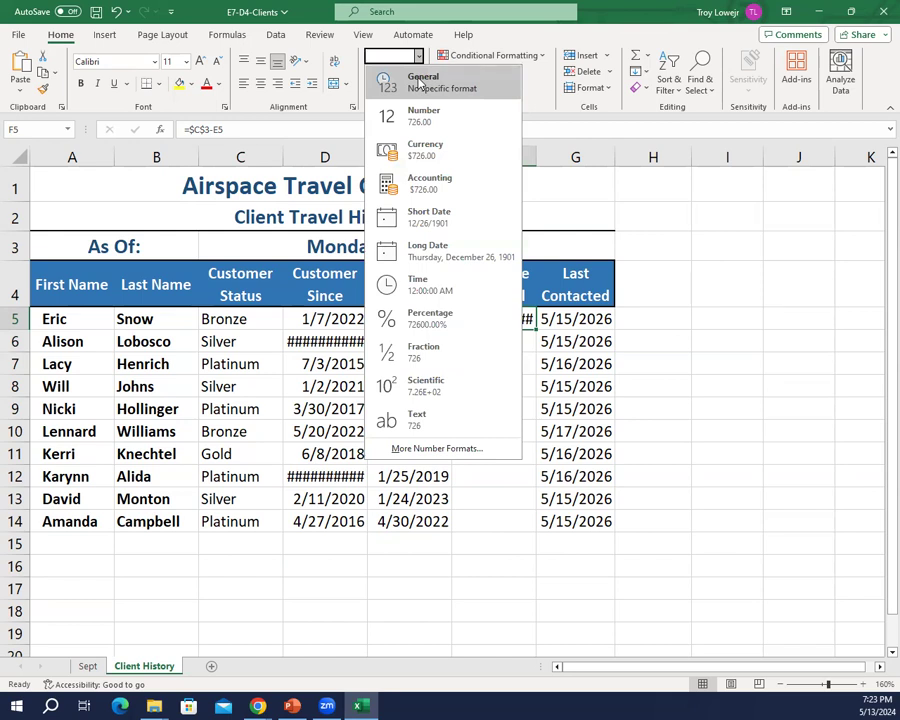
{"action": "left_click", "coordinate": [422, 86]}
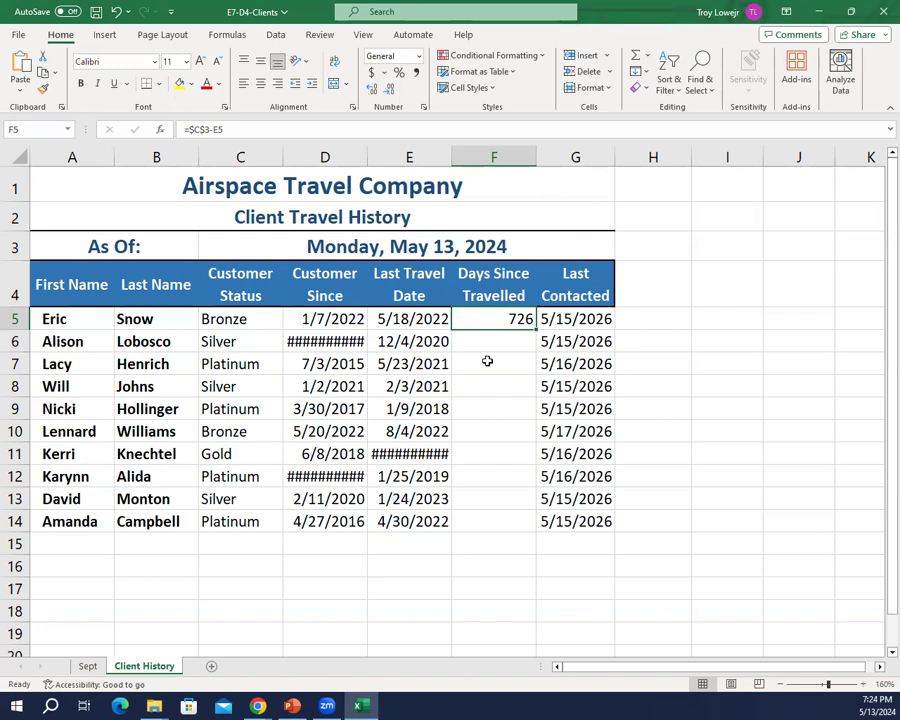
{"action": "double_click", "coordinate": [537, 328]}
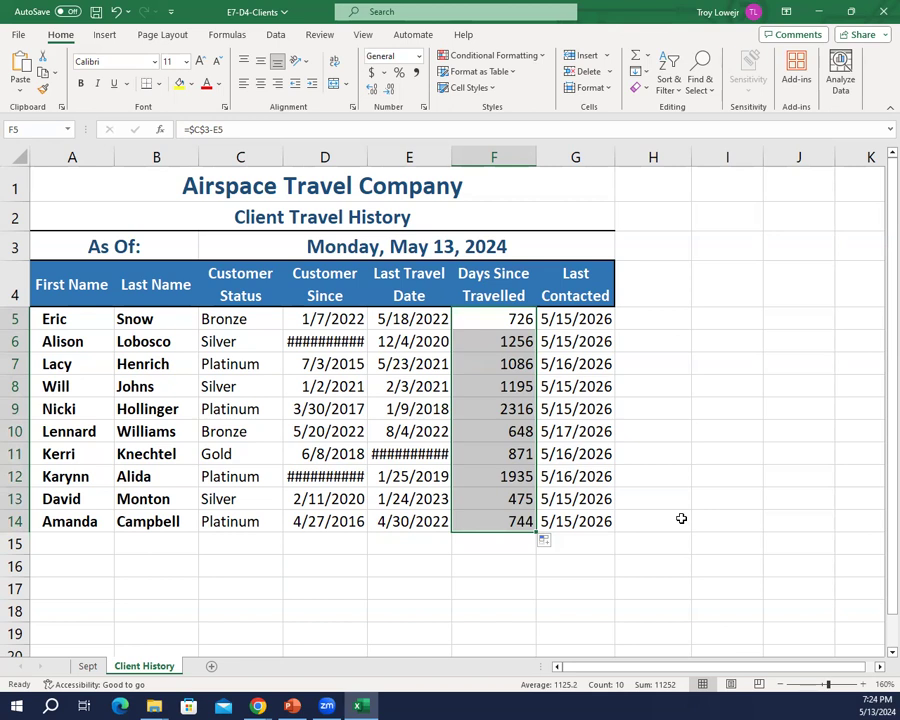
{"action": "left_click", "coordinate": [677, 518]}
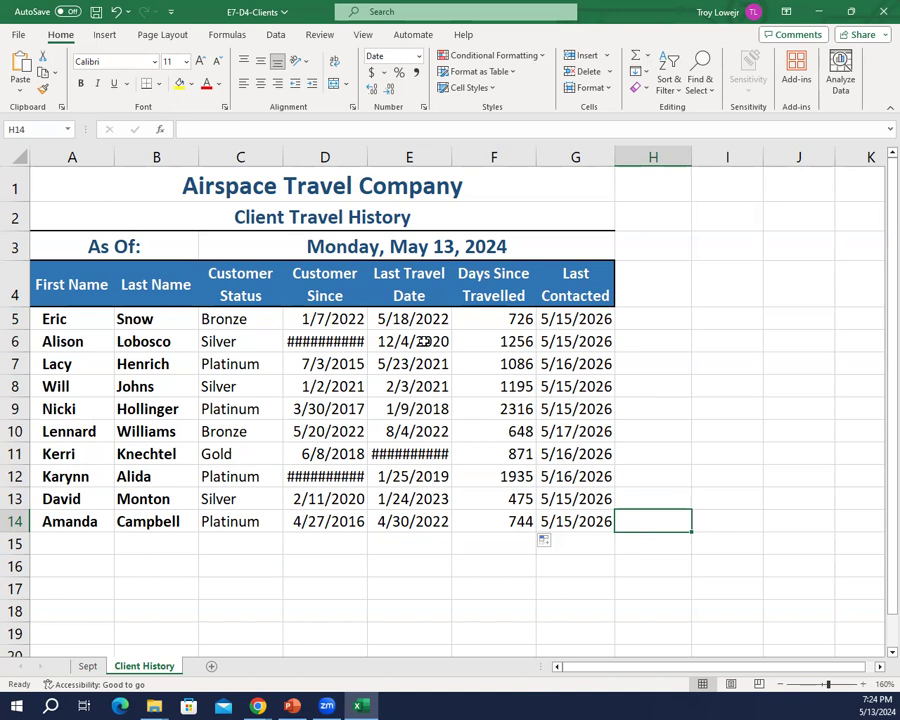
Step: Insert a new column E before the Last Travel Date column
{"action": "left_click", "coordinate": [392, 155]}
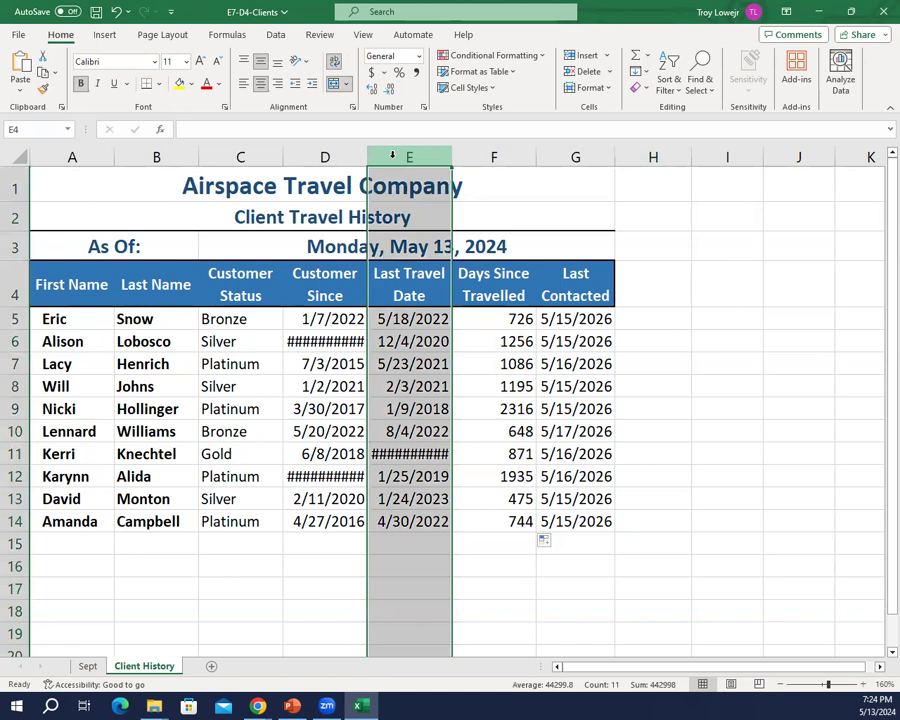
{"action": "right_click", "coordinate": [392, 155]}
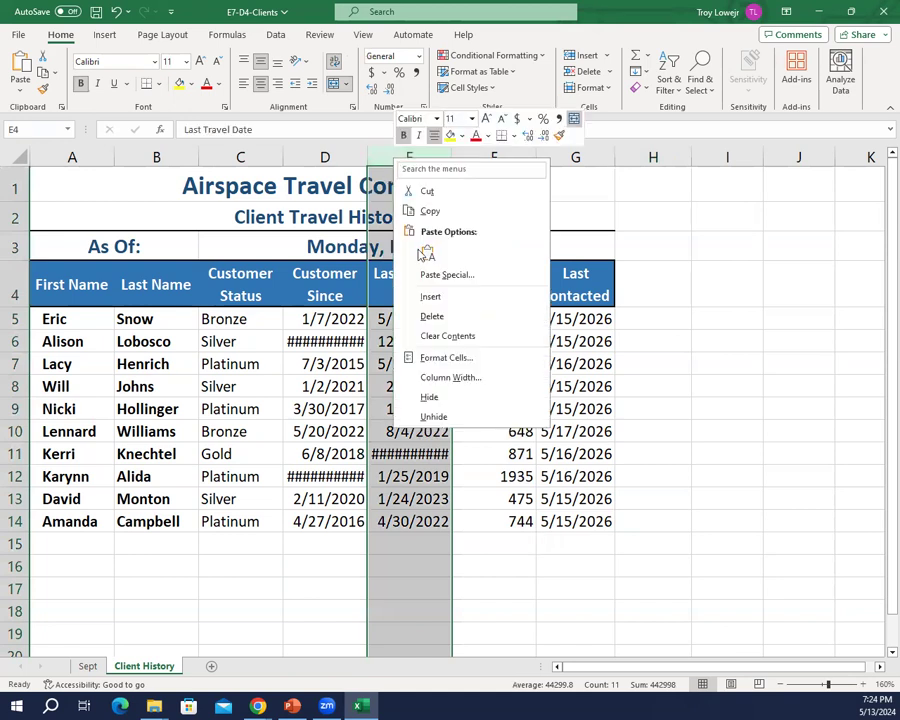
{"action": "left_click", "coordinate": [431, 295]}
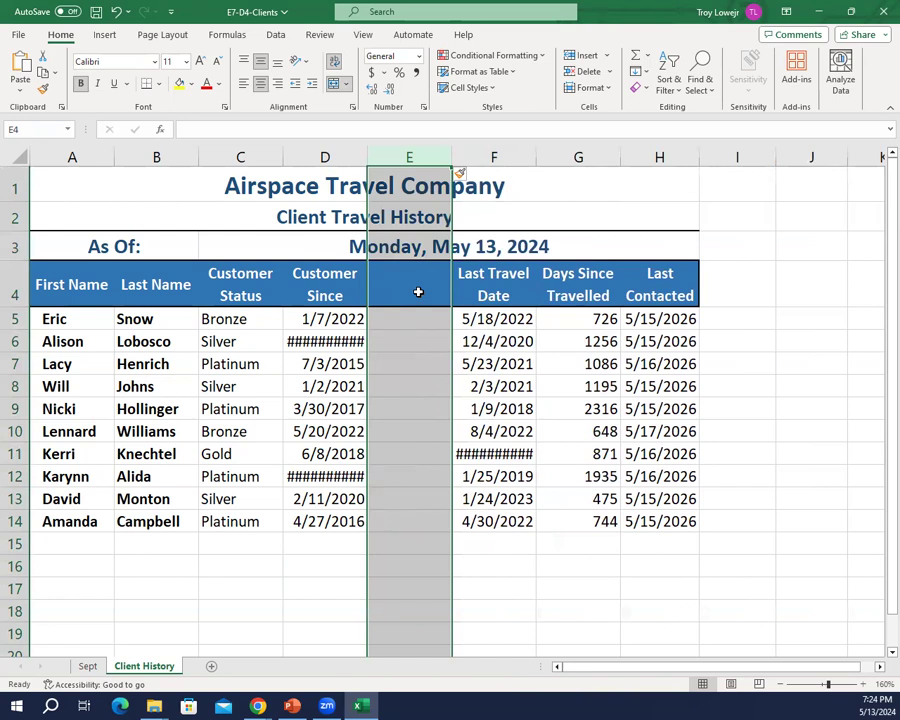
Step: Enter the heading "Years of Loyalty" in cell E4
{"action": "left_click", "coordinate": [419, 296]}
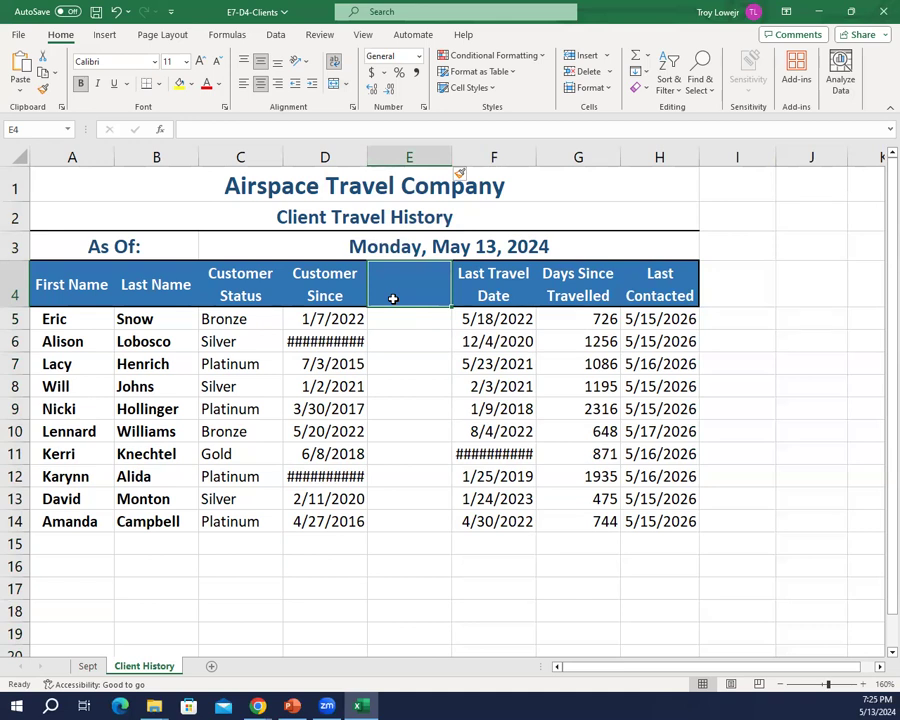
{"action": "type", "text": "Years of Loyalty"}
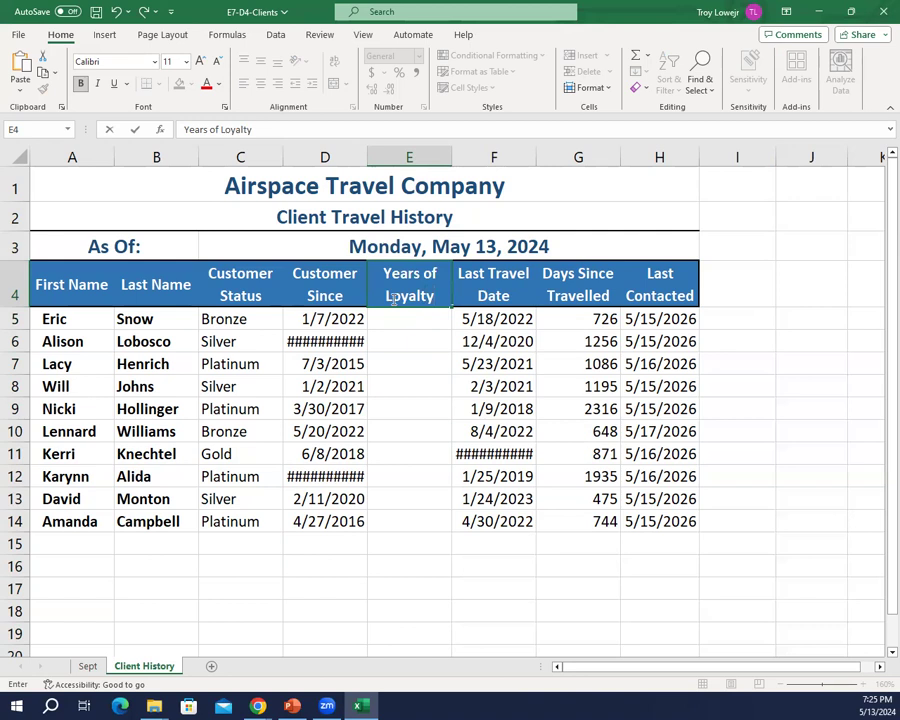
{"action": "key", "text": "Return"}
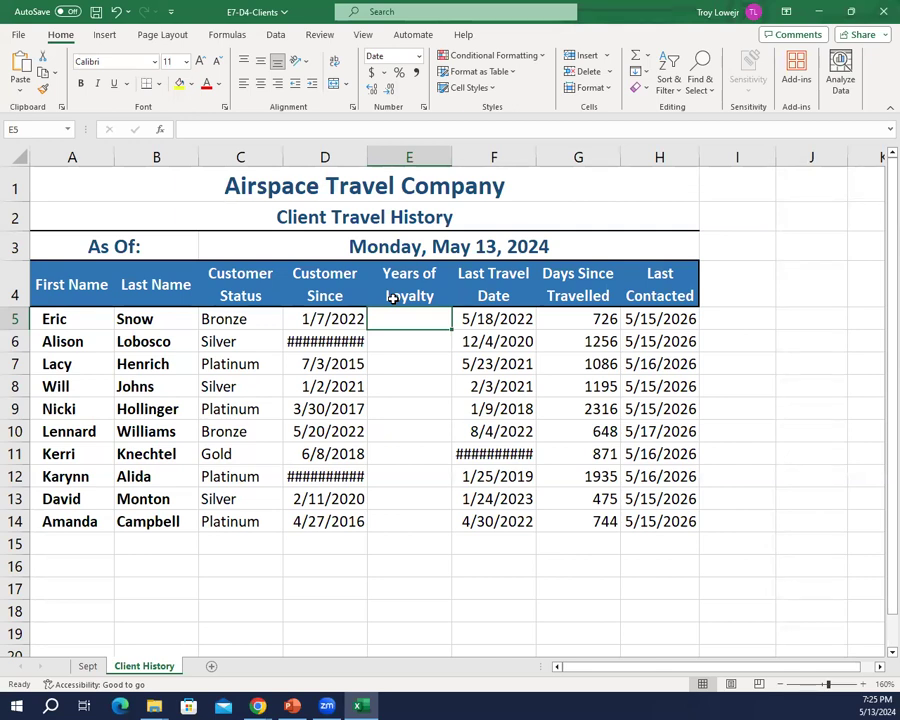
Step: Enter =YEARFRAC(D5,$C$3) in E5 to calculate the first client's years of loyalty
{"action": "type", "text": "="}
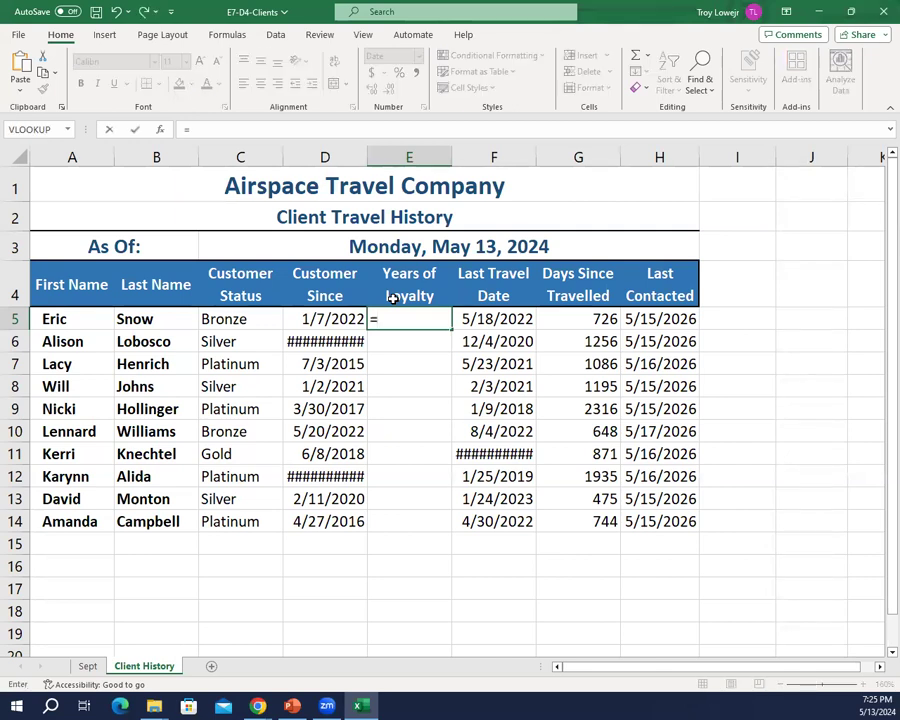
{"action": "type", "text": "yearfrac"}
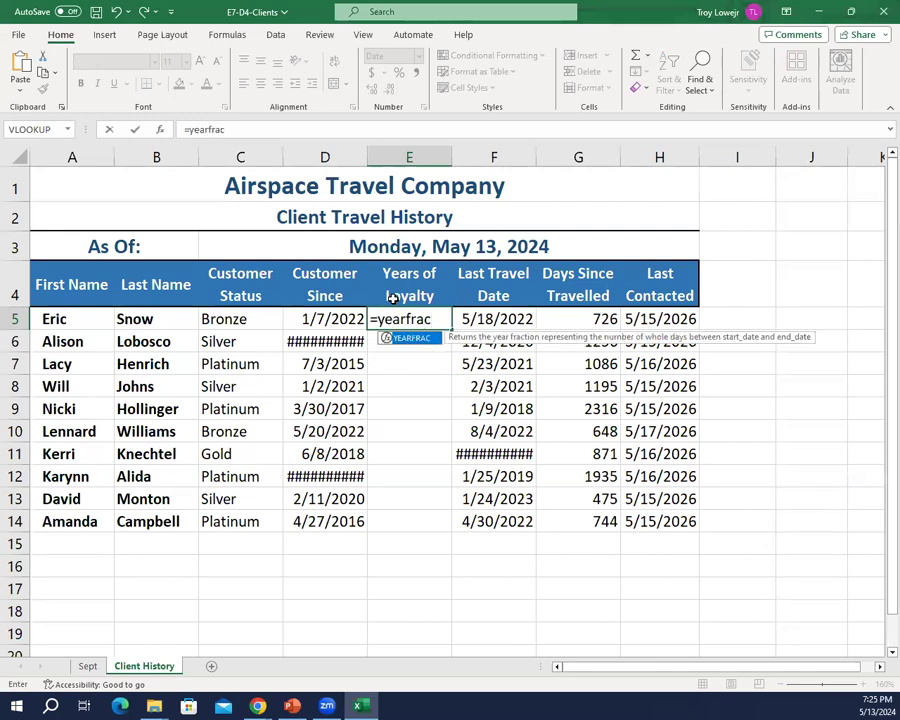
{"action": "type", "text": "("}
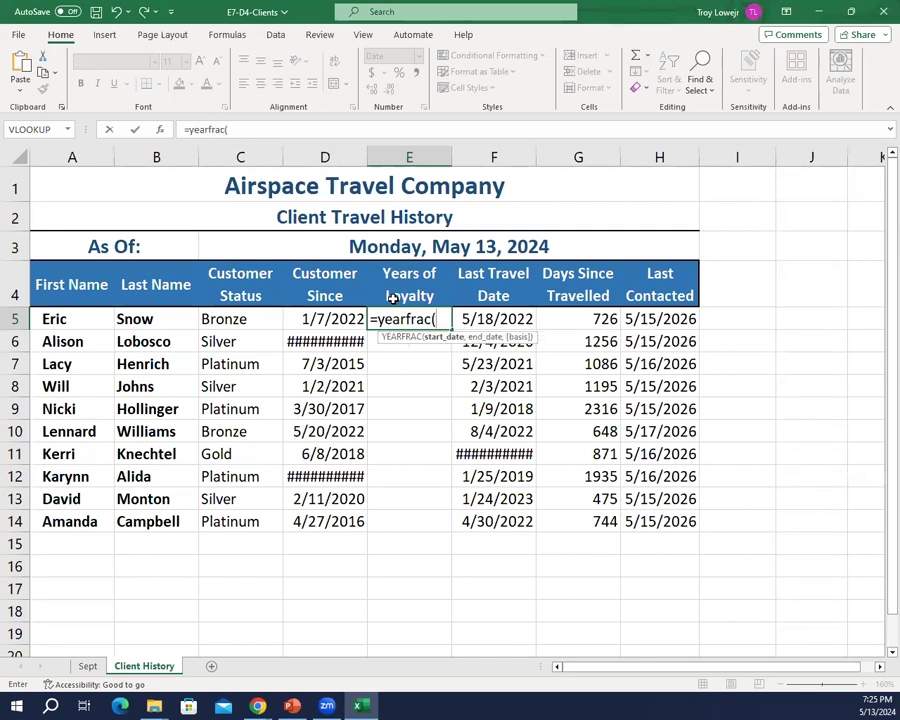
{"action": "type", "text": "D"}
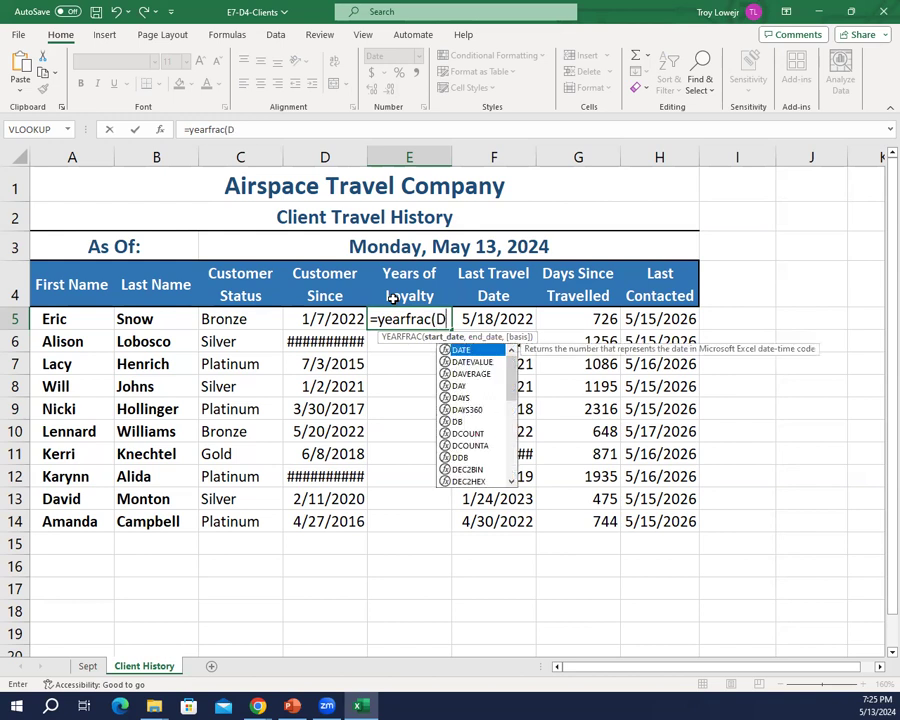
{"action": "type", "text": "5,$"}
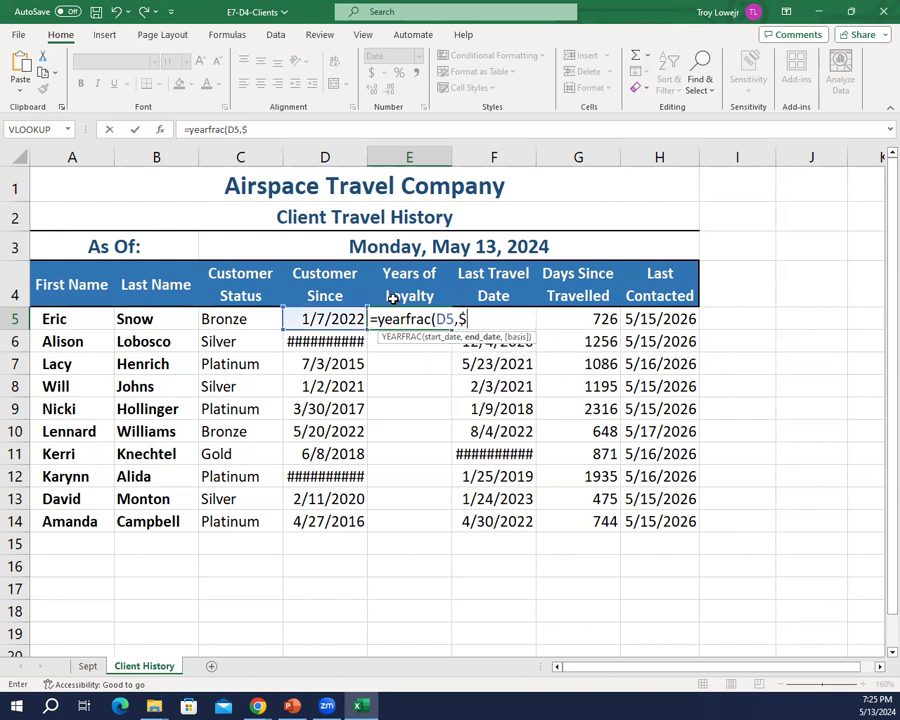
{"action": "type", "text": "C$3"}
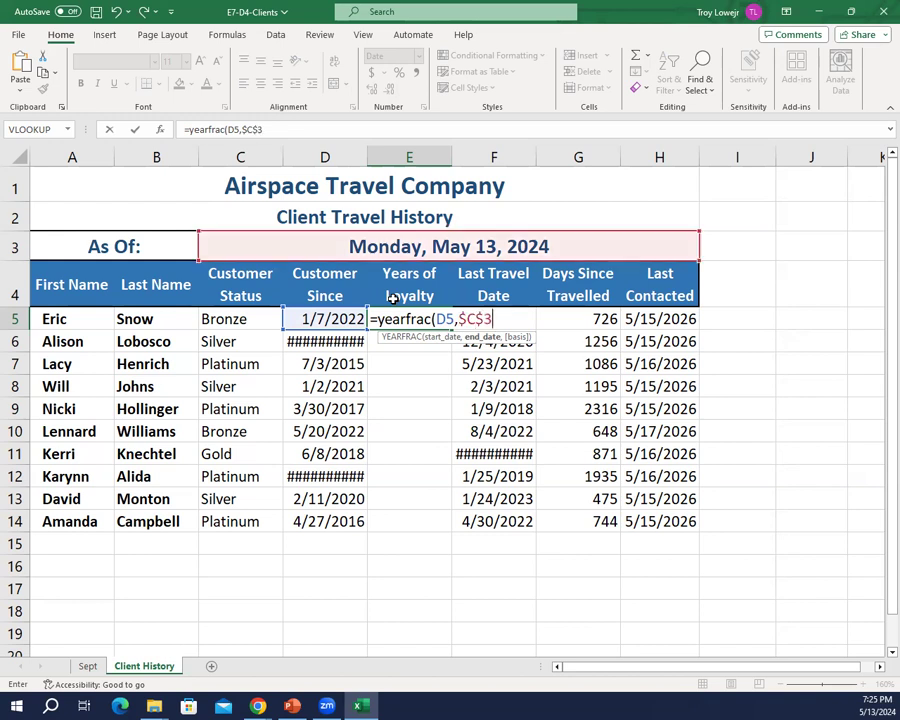
{"action": "type", "text": ")"}
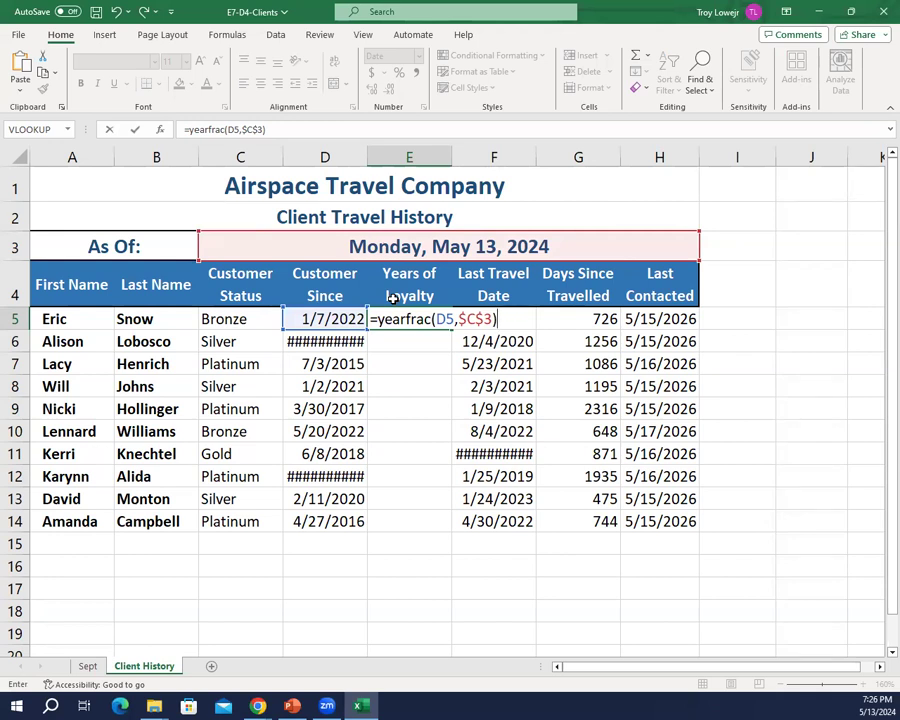
{"action": "key", "text": "Return"}
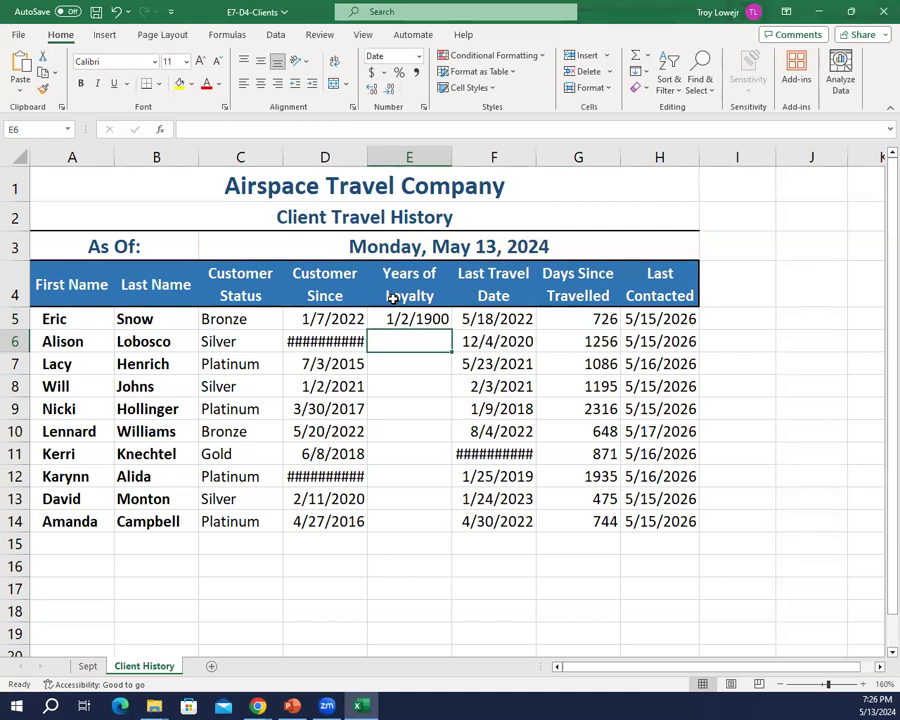
Step: Change the number format of the Years of Loyalty value in E5 to General
{"action": "key", "text": "Up"}
{"action": "key", "text": "Down"}
{"action": "key", "text": "Up"}
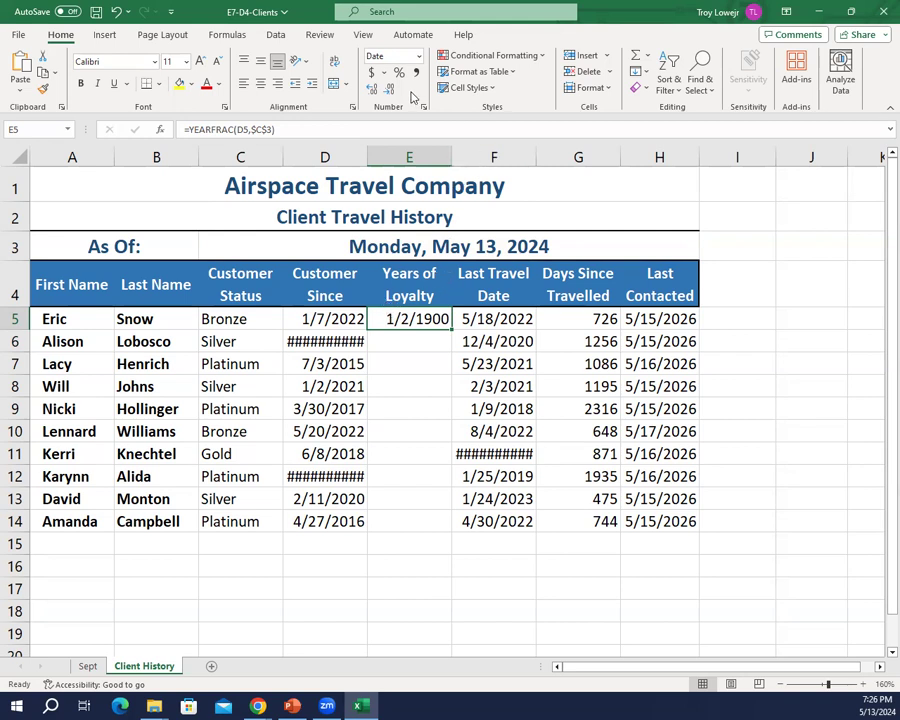
{"action": "left_click", "coordinate": [418, 57]}
{"action": "left_click", "coordinate": [416, 78]}
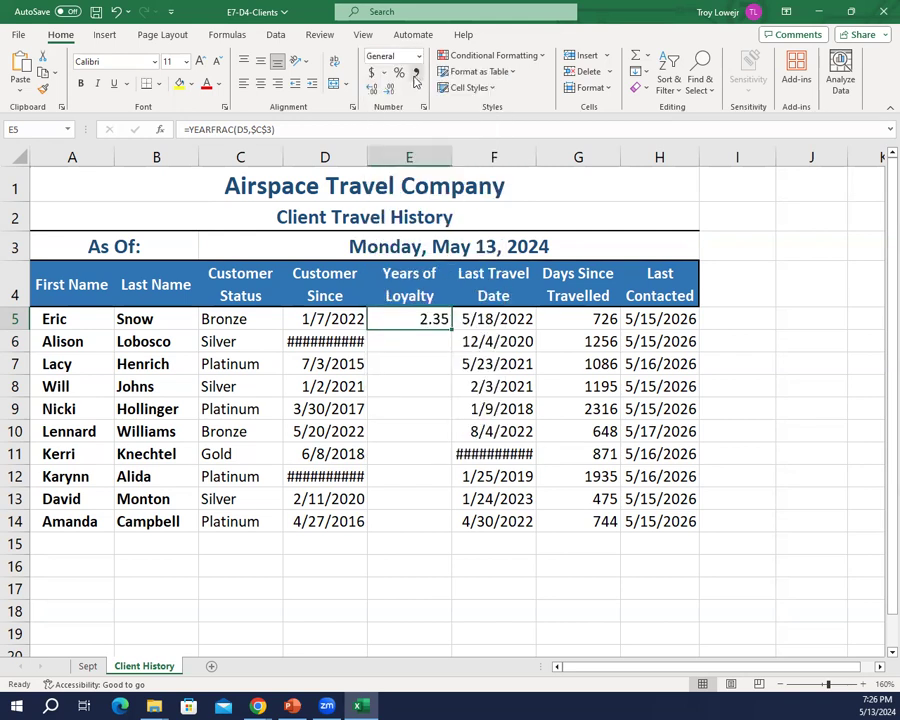
{"action": "left_click", "coordinate": [434, 393]}
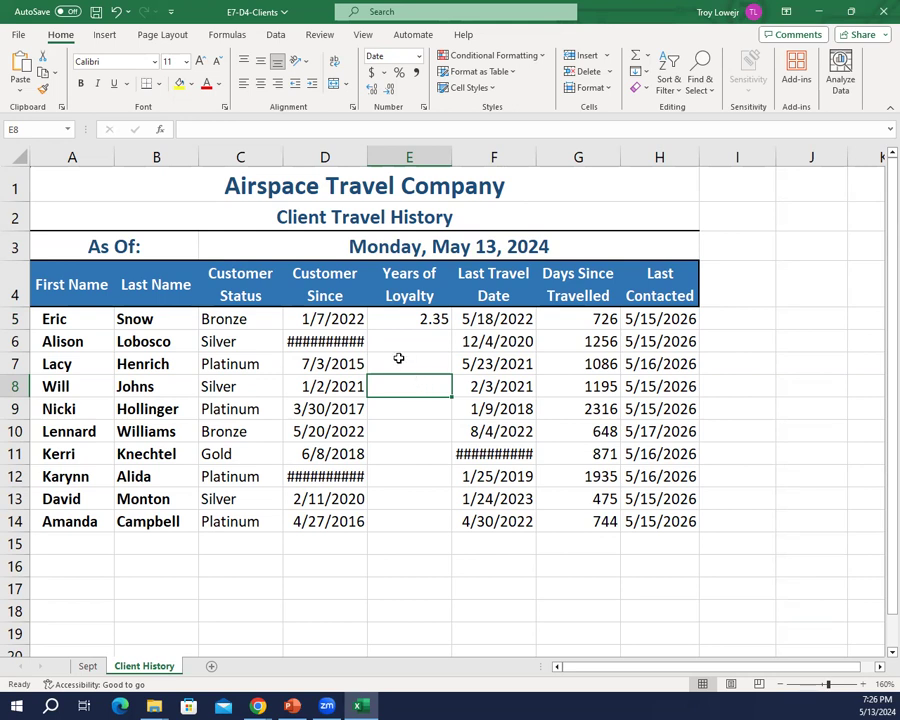
Step: Apply the comma style to E5 and reduce its display to one decimal place
{"action": "left_click", "coordinate": [407, 319]}
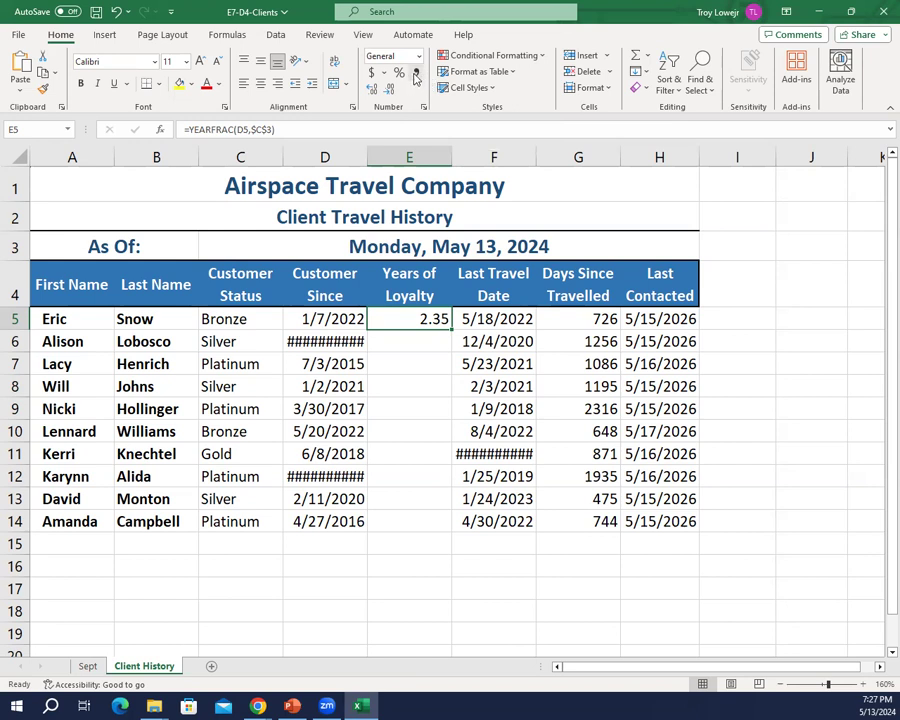
{"action": "left_click", "coordinate": [416, 75]}
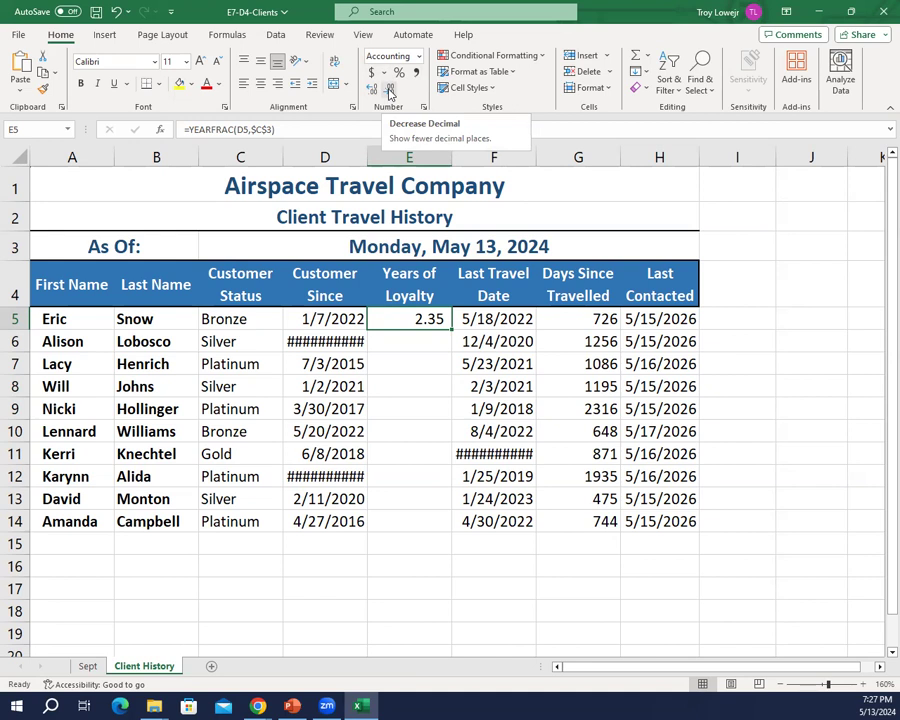
{"action": "left_click", "coordinate": [390, 90]}
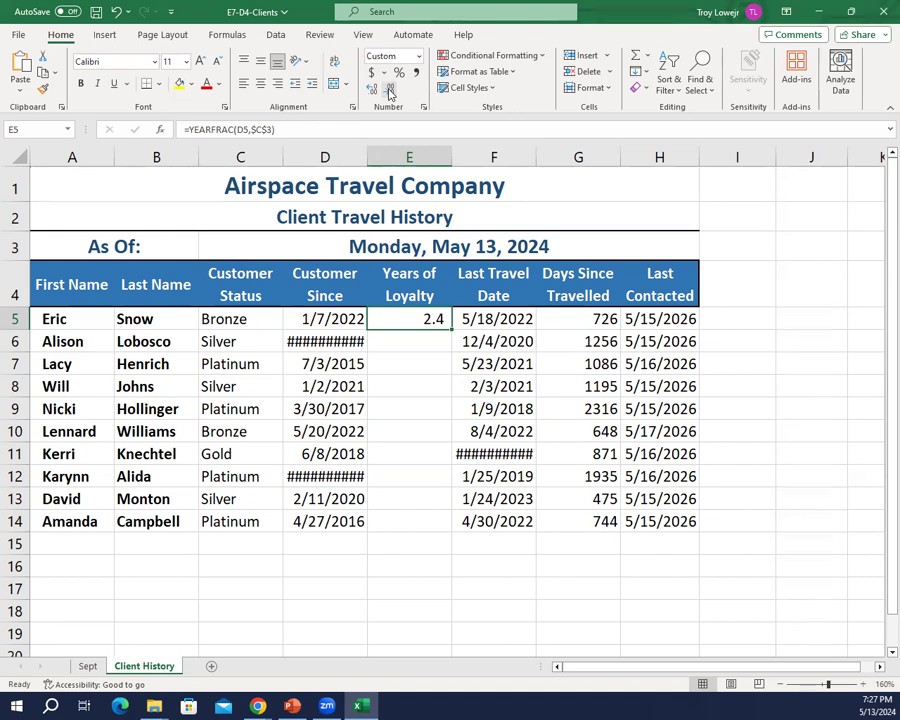
{"action": "left_click", "coordinate": [390, 90]}
{"action": "left_click", "coordinate": [373, 91]}
{"action": "left_click", "coordinate": [389, 91]}
{"action": "left_click", "coordinate": [373, 91]}
{"action": "left_click", "coordinate": [373, 91]}
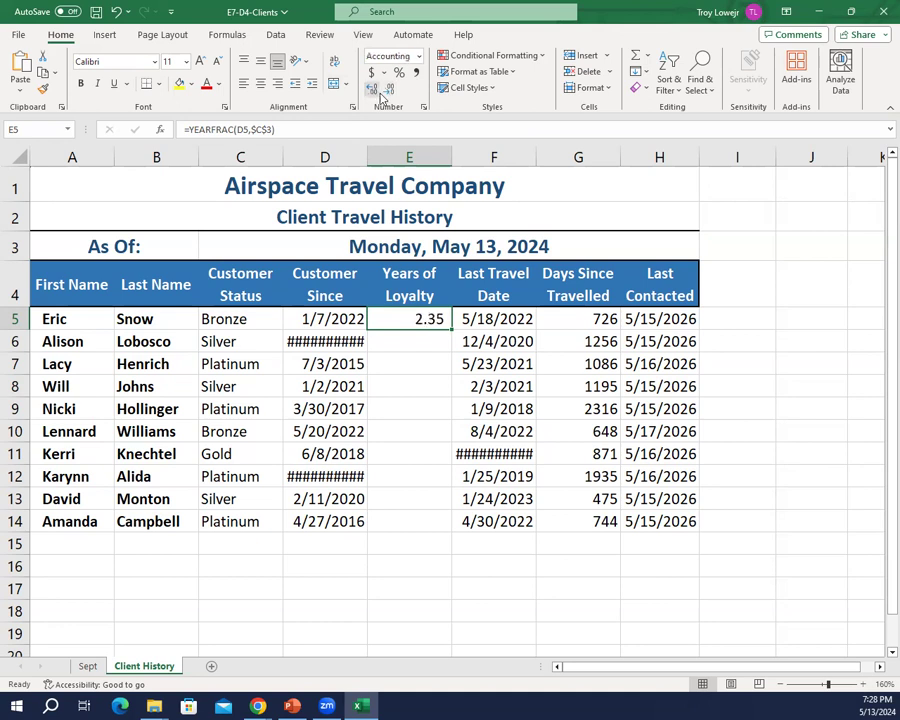
{"action": "left_click", "coordinate": [381, 94]}
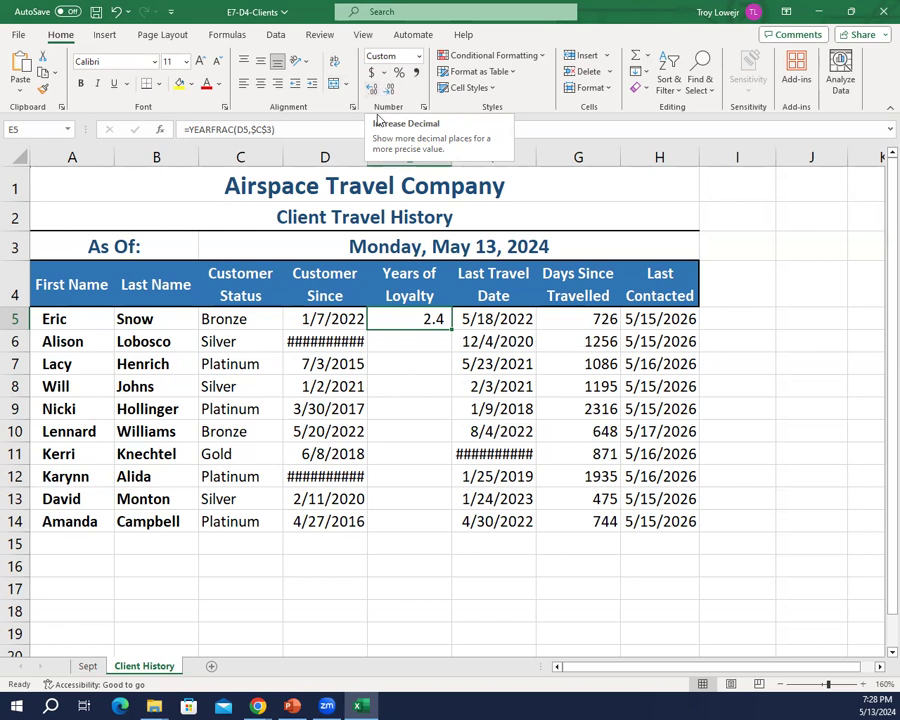
Step: Fill the Years of Loyalty formula down to E14 and display E5:E14 without decimal places
{"action": "double_click", "coordinate": [452, 330]}
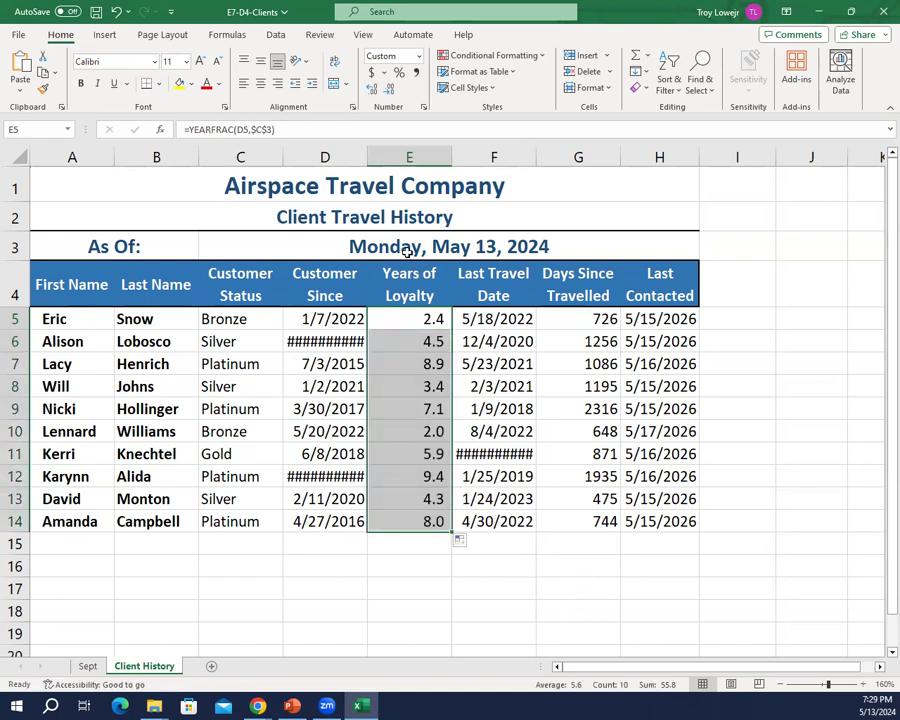
{"action": "left_click", "coordinate": [374, 90]}
{"action": "left_click", "coordinate": [390, 90]}
{"action": "left_click", "coordinate": [390, 90]}
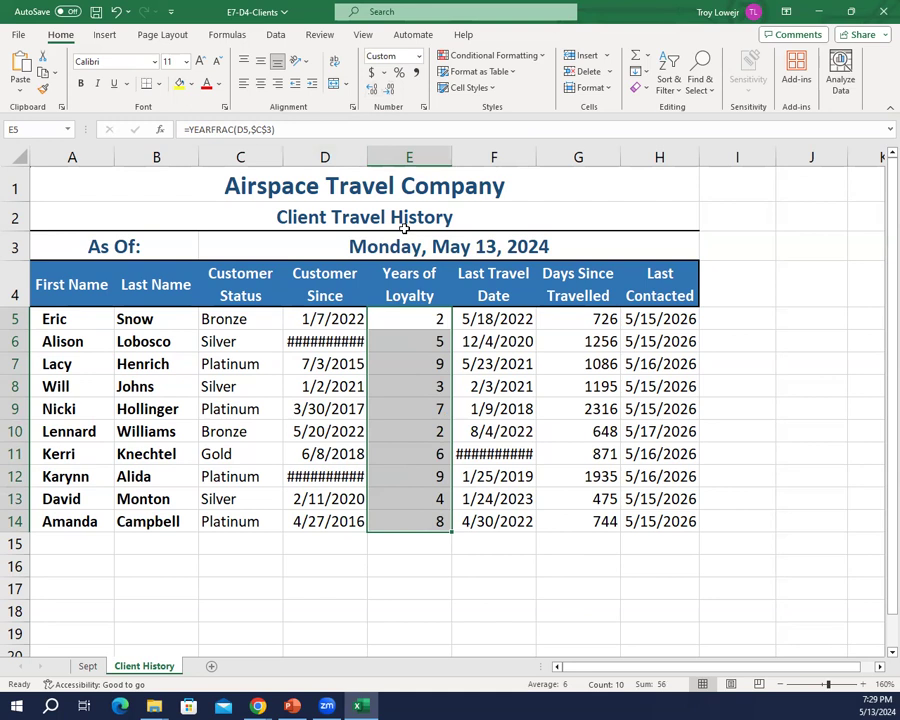
{"action": "left_click", "coordinate": [484, 407]}
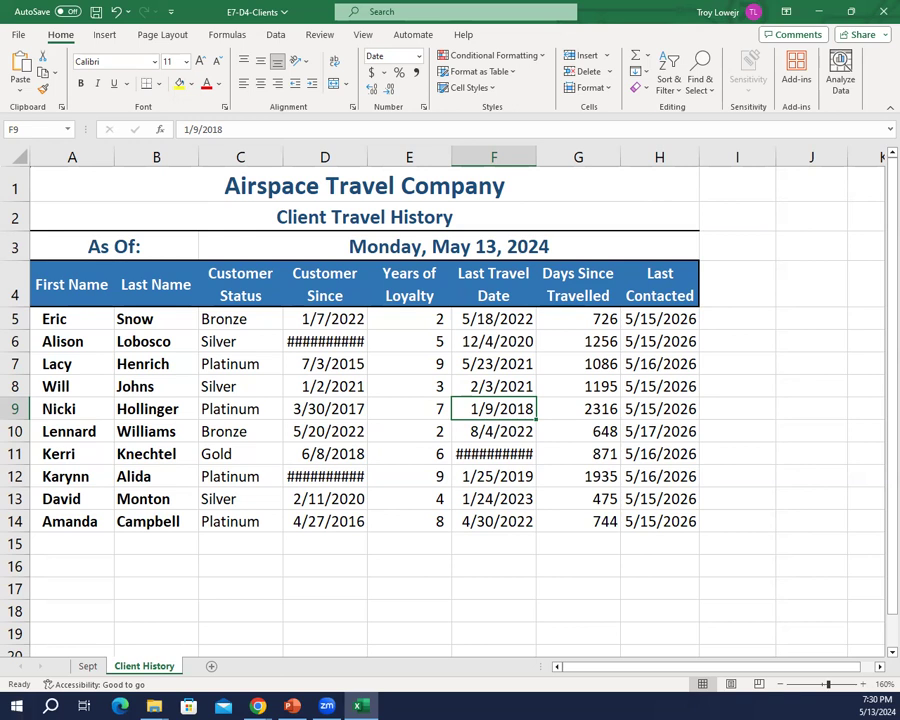
Step: Switch to the PowerPoint presentation, start the slide show and advance to the Conditional Formatting slide
{"action": "key", "text": "alt+Tab"}
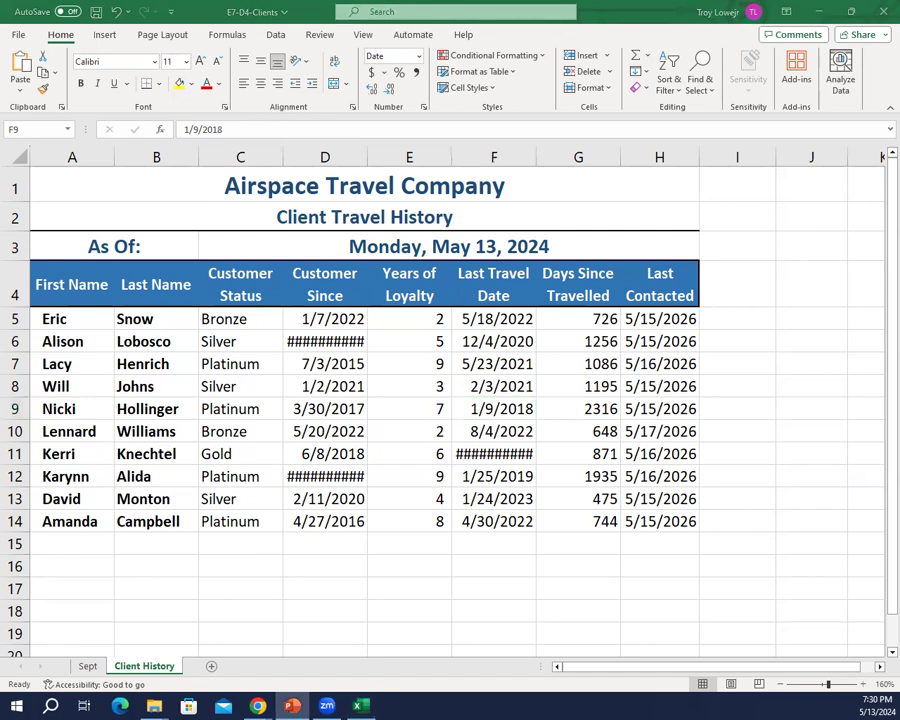
{"action": "key", "text": "shift+F5"}
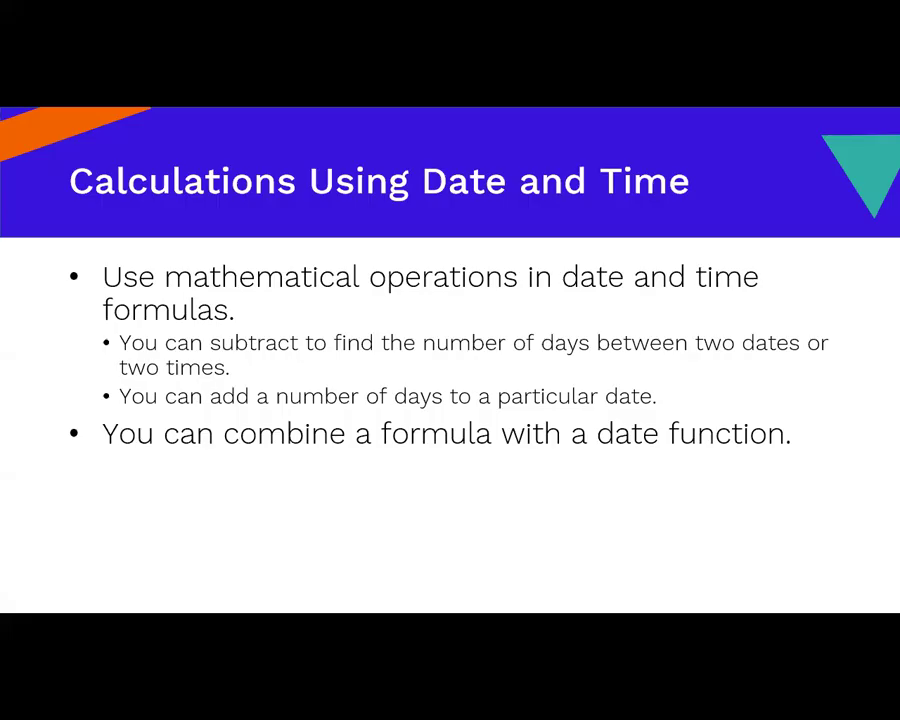
{"action": "left_click", "coordinate": [15, 118]}
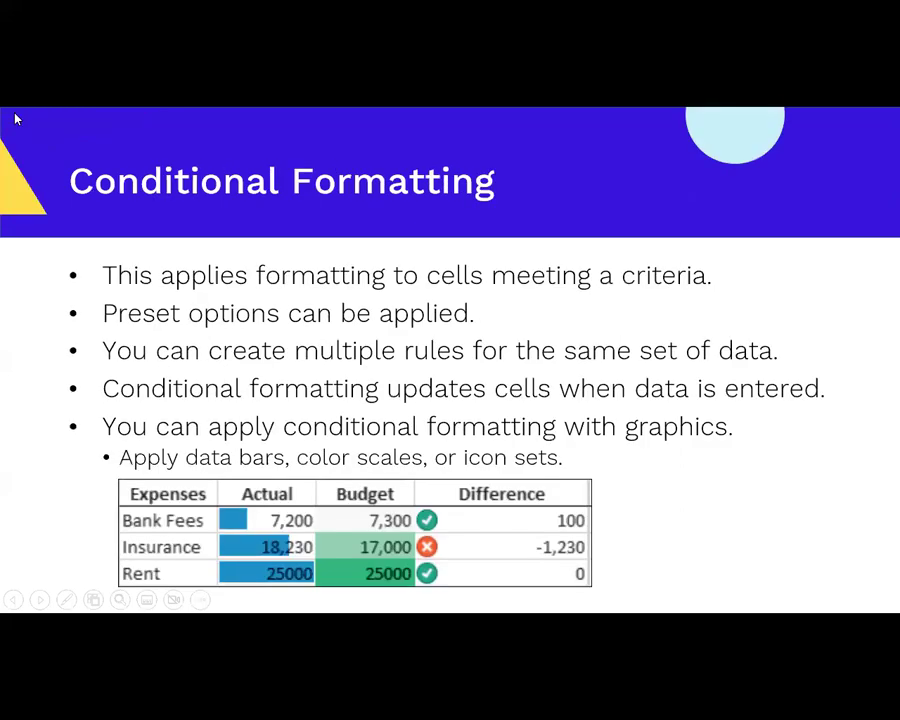
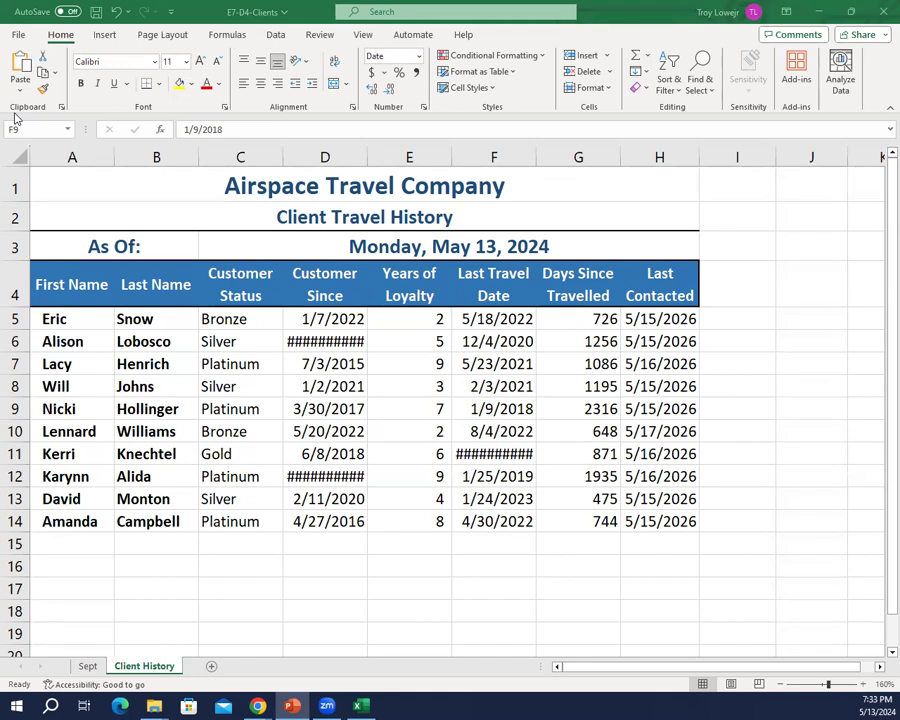
Step: Save a copy of the workbook on the USB disk as E7-D5-Clients
{"action": "left_click", "coordinate": [23, 30]}
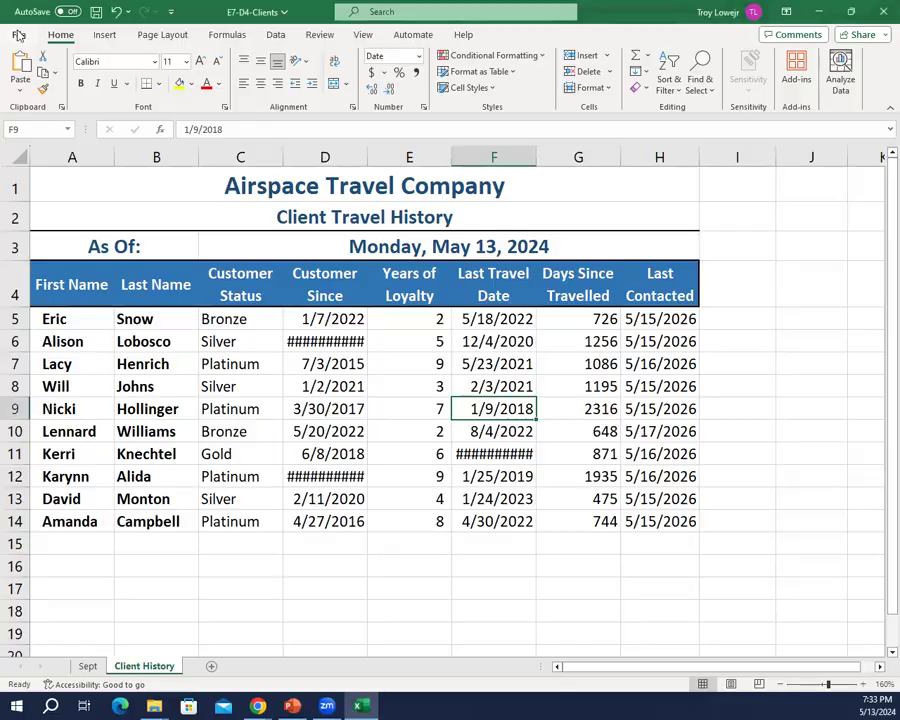
{"action": "left_click", "coordinate": [20, 33]}
{"action": "left_click", "coordinate": [40, 252]}
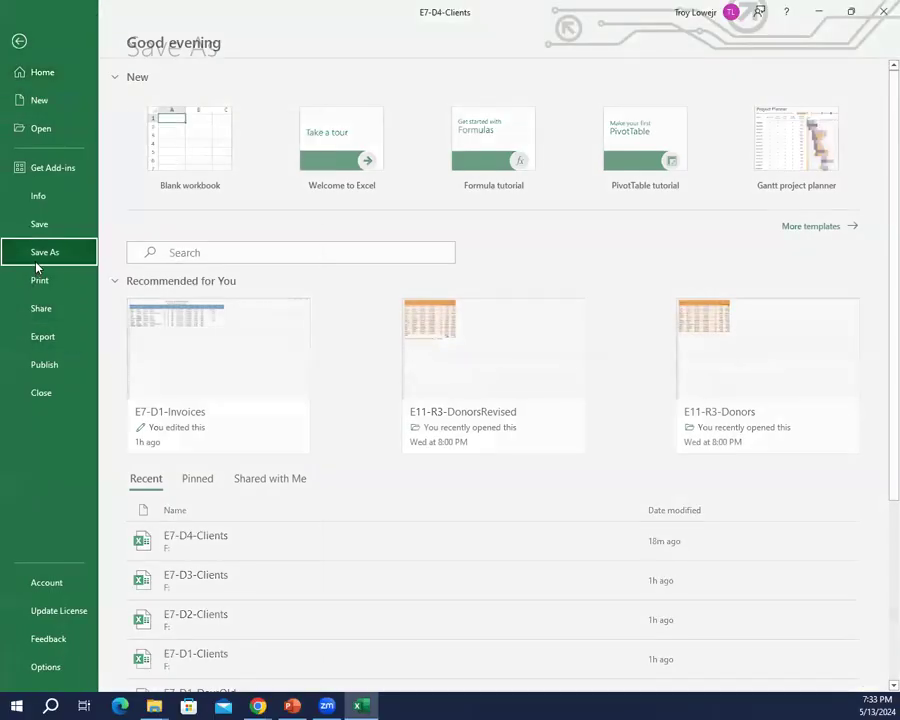
{"action": "left_click", "coordinate": [199, 314]}
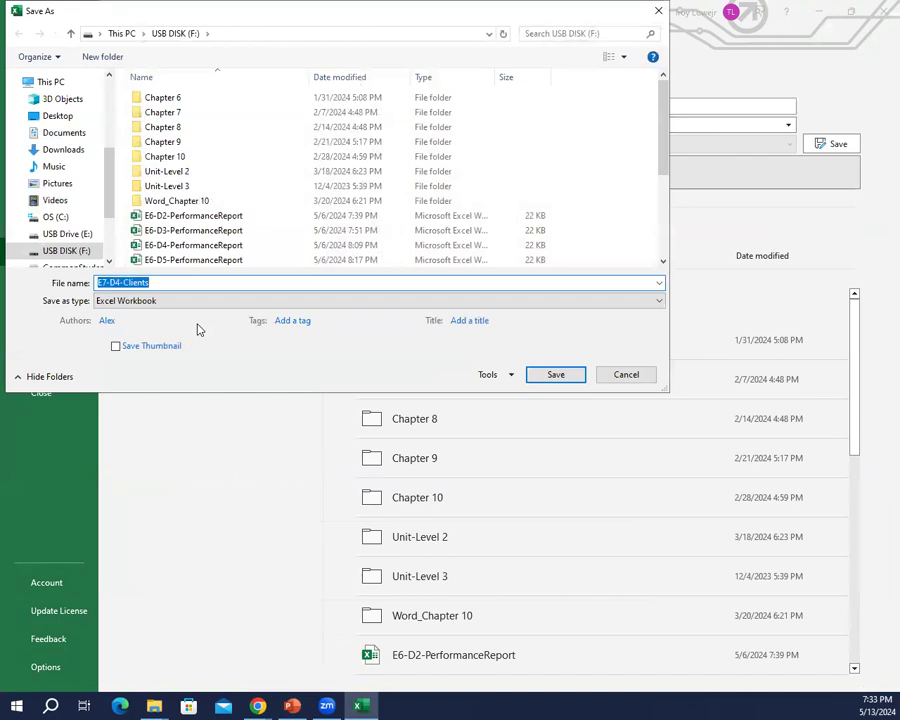
{"action": "key", "text": "Right"}
{"action": "key", "text": "Left"}
{"action": "key", "text": "Left"}
{"action": "key", "text": "Left"}
{"action": "key", "text": "Left"}
{"action": "key", "text": "Left"}
{"action": "key", "text": "Left"}
{"action": "key", "text": "Left"}
{"action": "key", "text": "Left"}
{"action": "key", "text": "BackSpace"}
{"action": "type", "text": "5"}
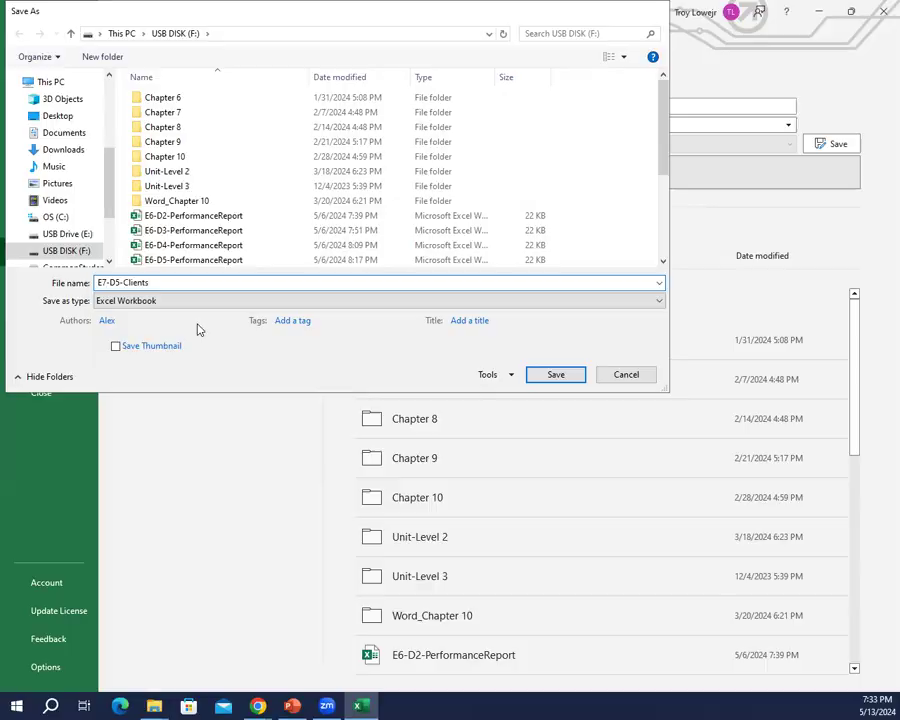
{"action": "key", "text": "Return"}
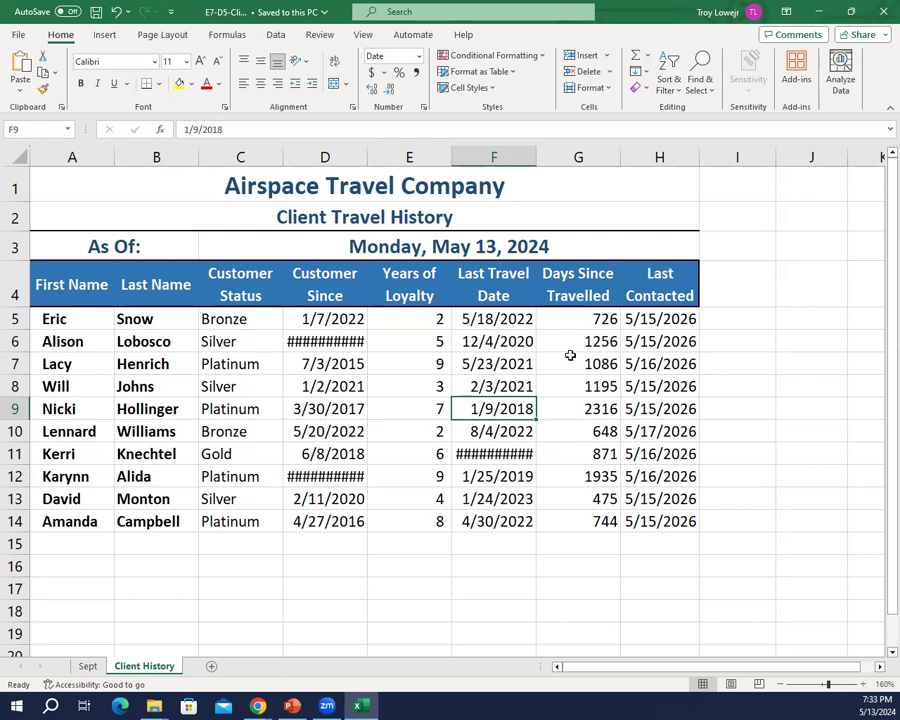
Step: Apply the 3 Stars conditional formatting icon set to the Years of Loyalty values in E5:E14
{"action": "left_click_drag", "start_coordinate": [412, 318], "coordinate": [387, 523]}
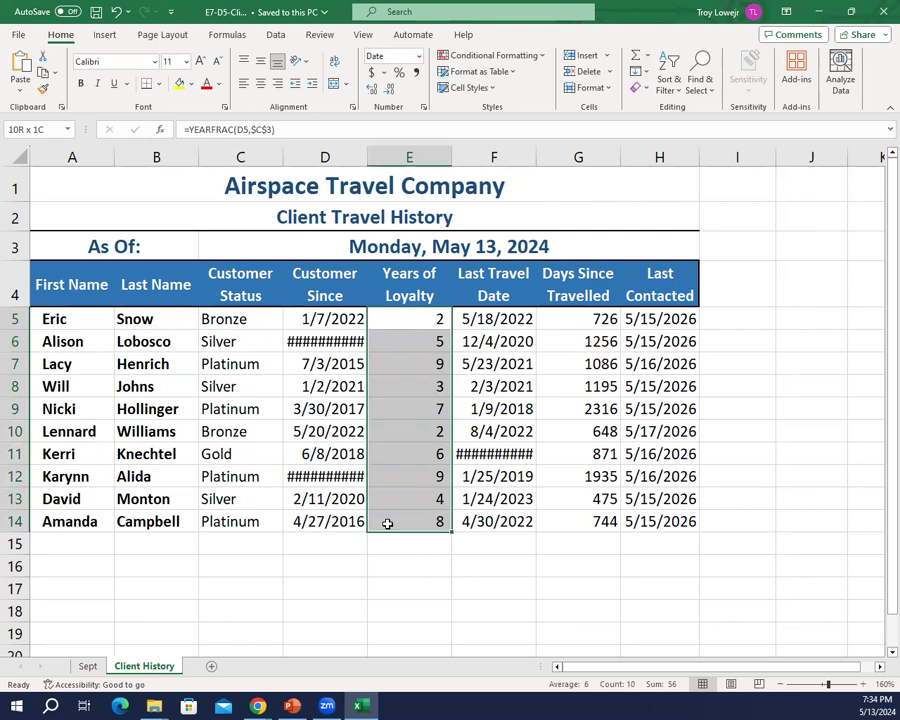
{"action": "left_click_drag", "start_coordinate": [387, 523], "coordinate": [386, 522]}
{"action": "left_click", "coordinate": [540, 58]}
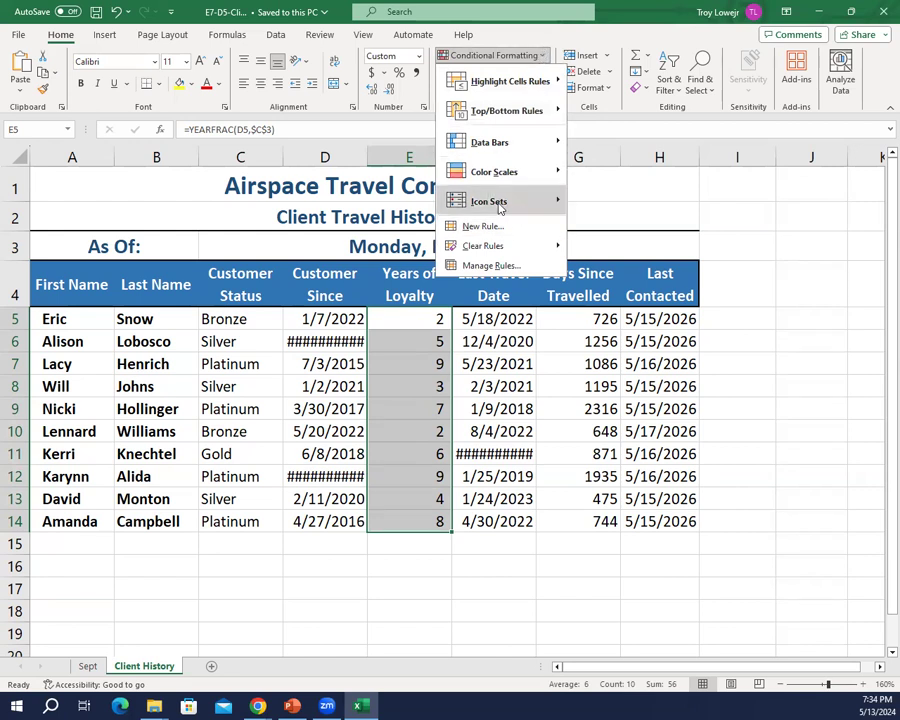
{"action": "mouse_move", "coordinate": [492, 207]}
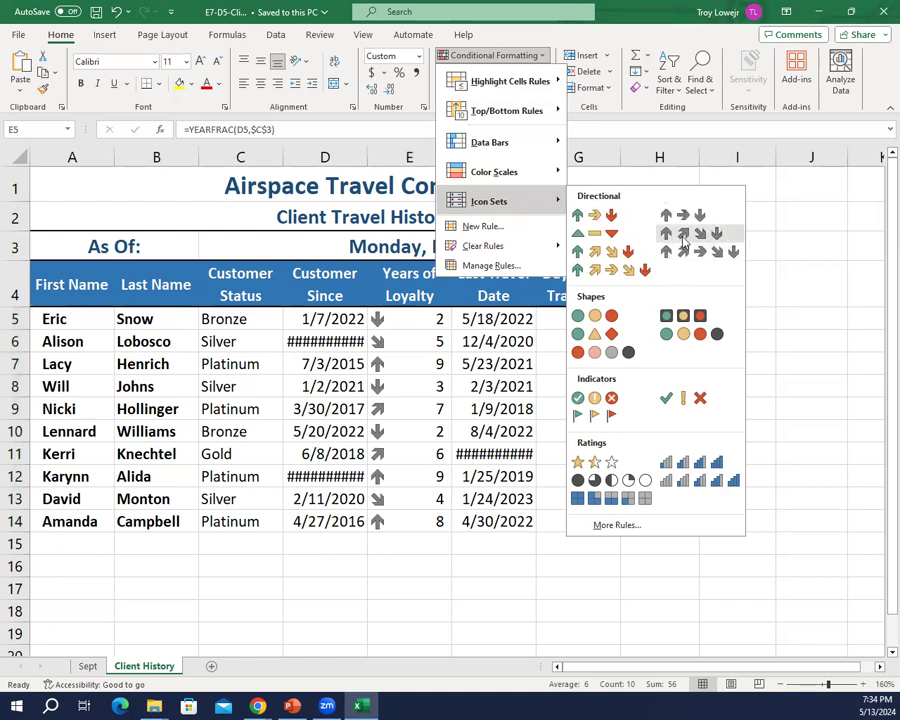
{"action": "left_click", "coordinate": [598, 464]}
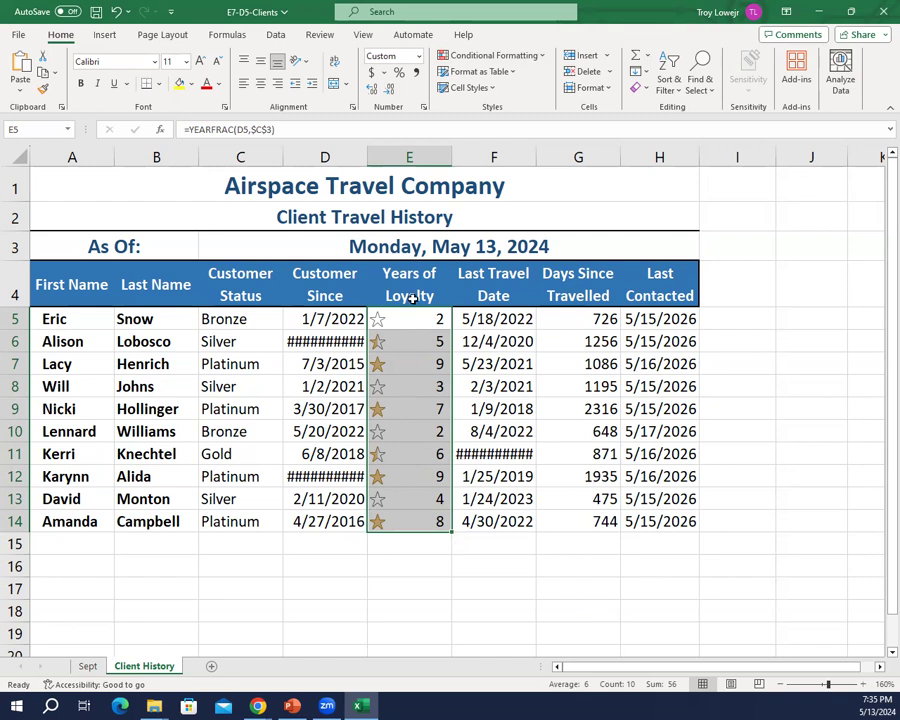
{"action": "left_click", "coordinate": [418, 582]}
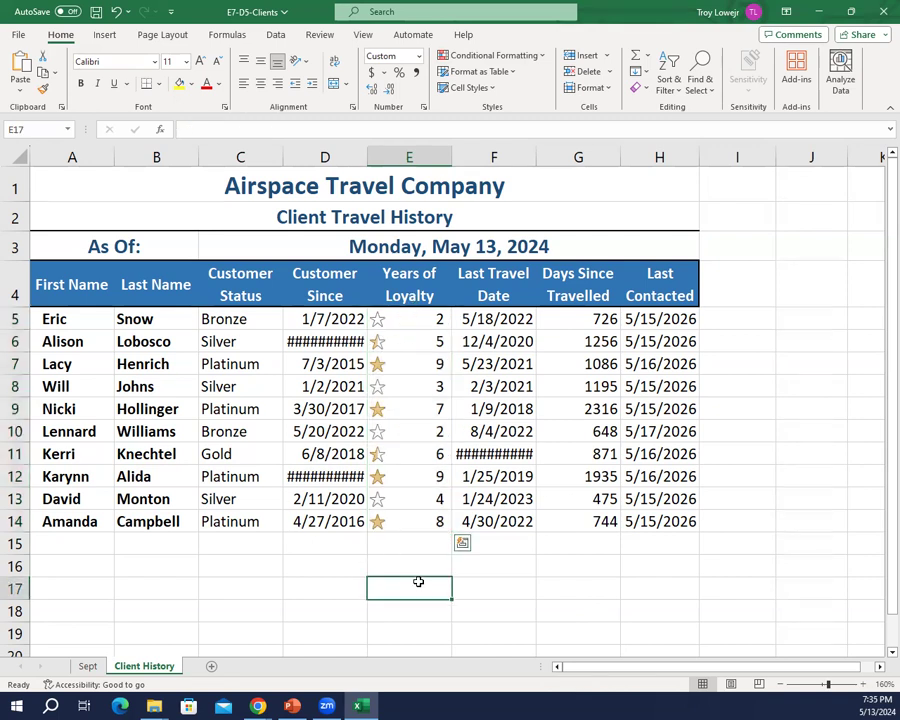
Step: Enter the heading Loyalty Program in A17 and merge and center it across A17:B17
{"action": "left_click", "coordinate": [70, 582]}
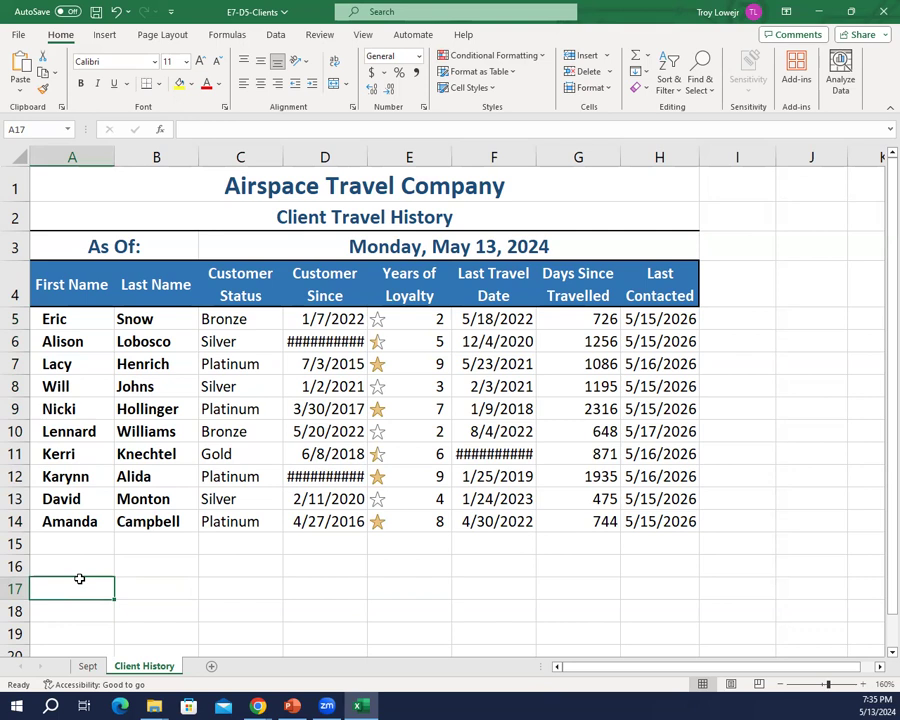
{"action": "type", "text": "Lo"}
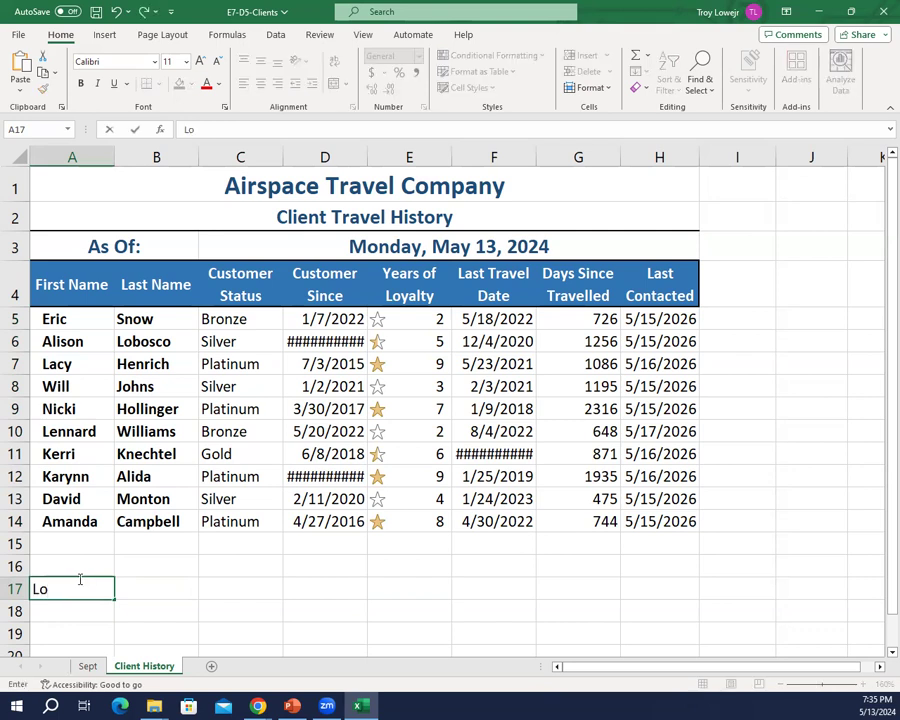
{"action": "type", "text": "yalty Program"}
{"action": "key", "text": "Return"}
{"action": "left_click_drag", "start_coordinate": [76, 585], "coordinate": [133, 593]}
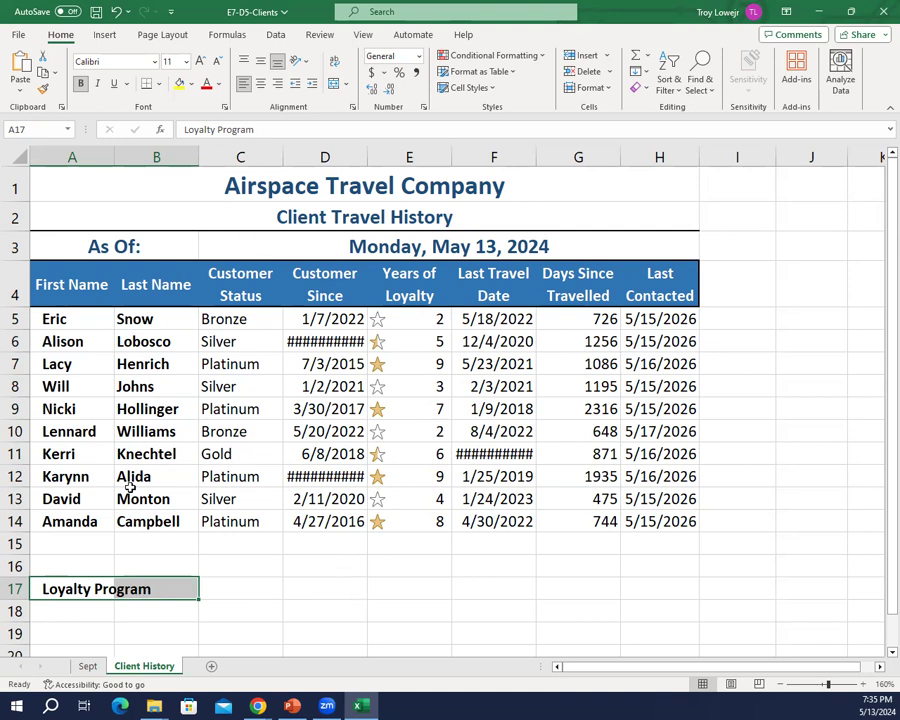
{"action": "left_click", "coordinate": [334, 87]}
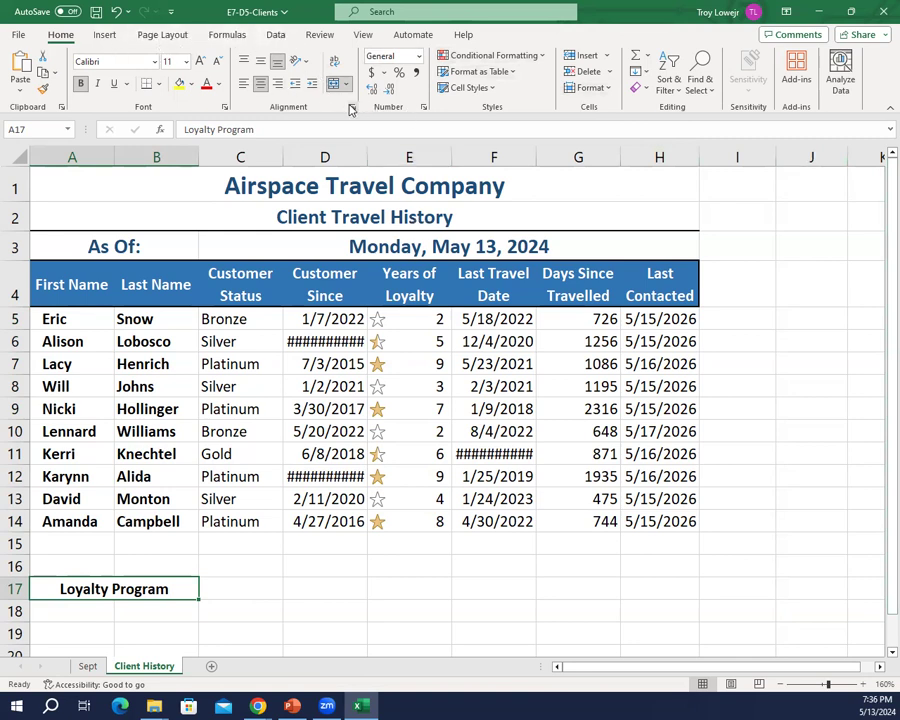
Step: Add a thick bottom border to the merged Loyalty Program heading
{"action": "left_click", "coordinate": [159, 86]}
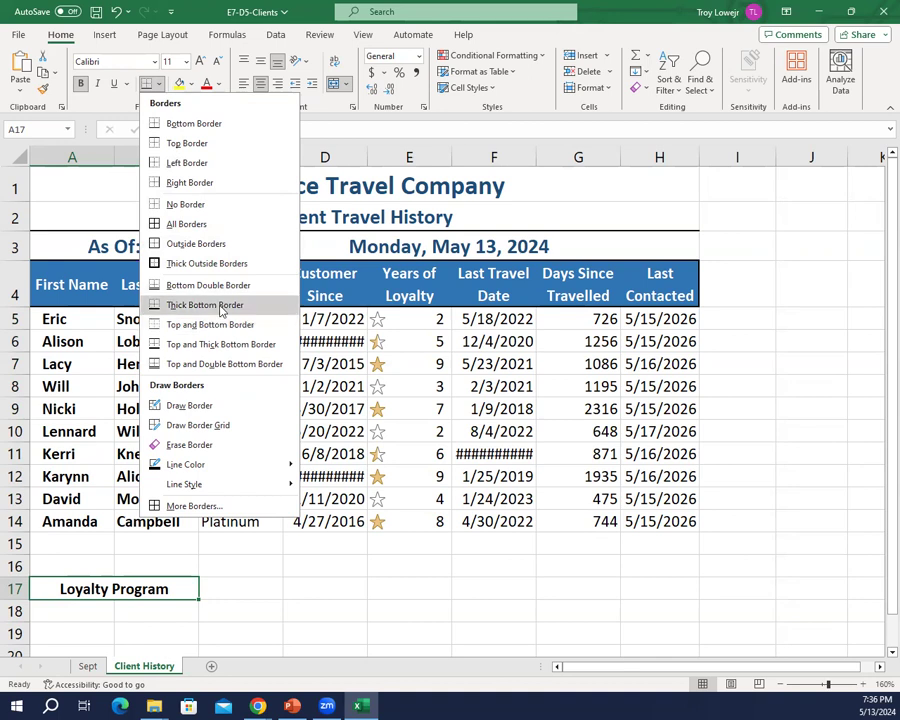
{"action": "left_click", "coordinate": [208, 305]}
{"action": "left_click", "coordinate": [213, 593]}
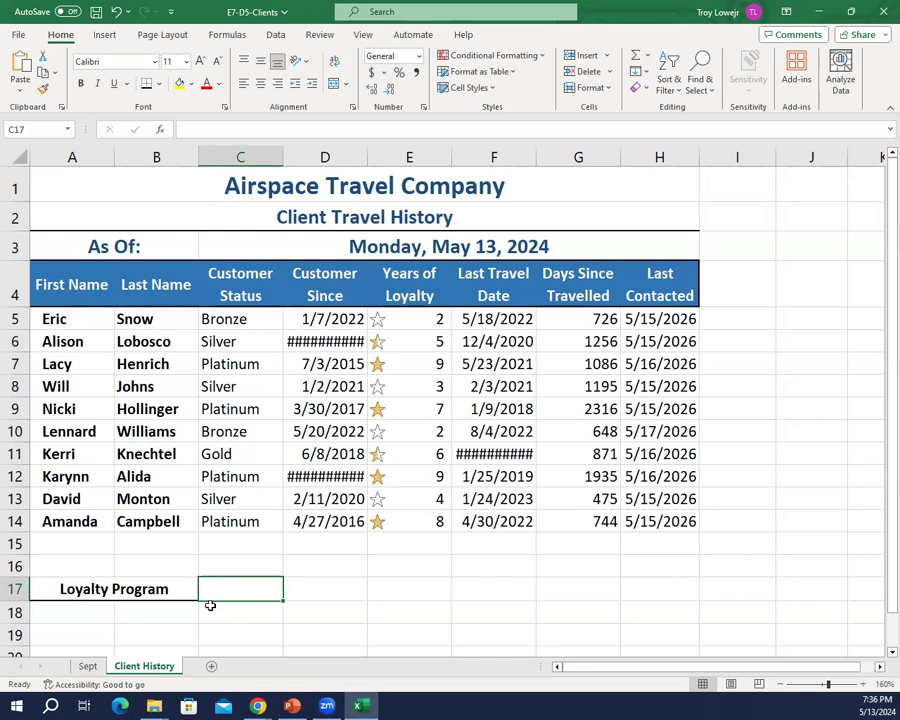
Step: List Silver and Gold in A18:A19 with 3 and 5 beside them in B18:B19
{"action": "key", "text": "Return"}
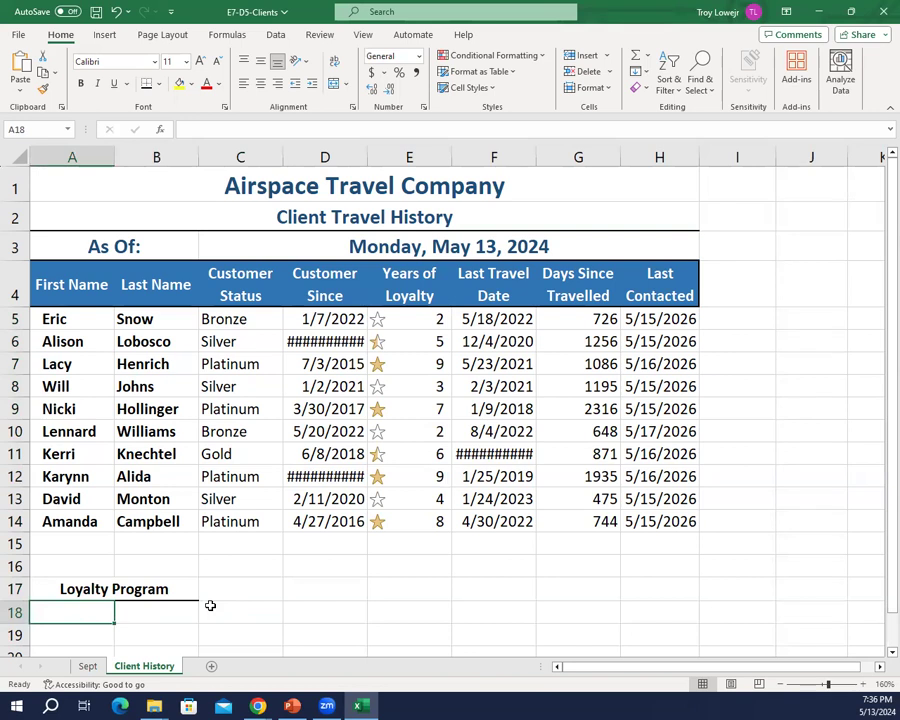
{"action": "type", "text": "Silver"}
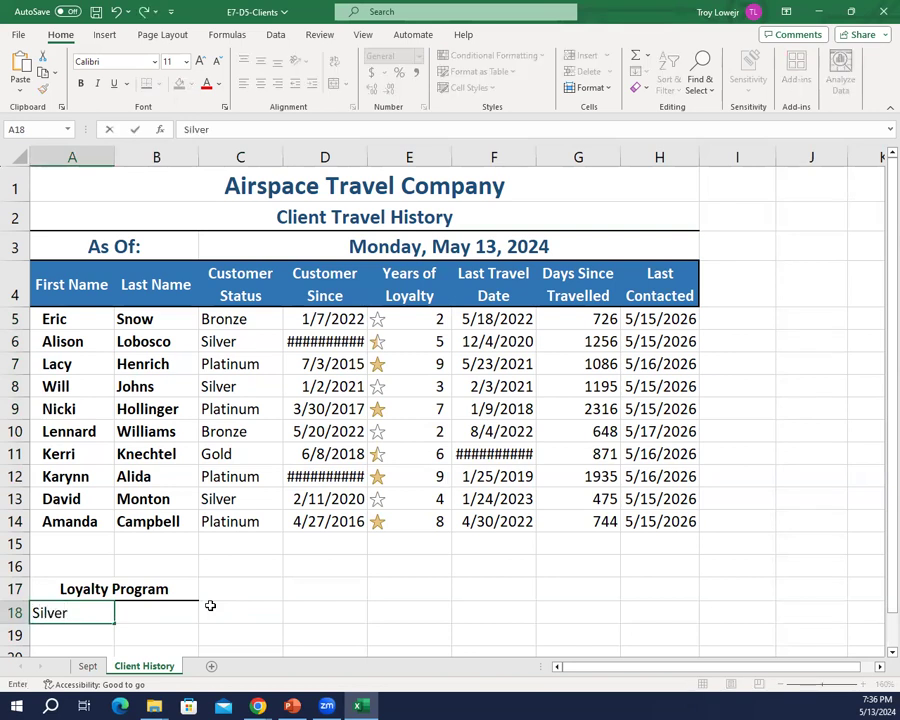
{"action": "key", "text": "Return"}
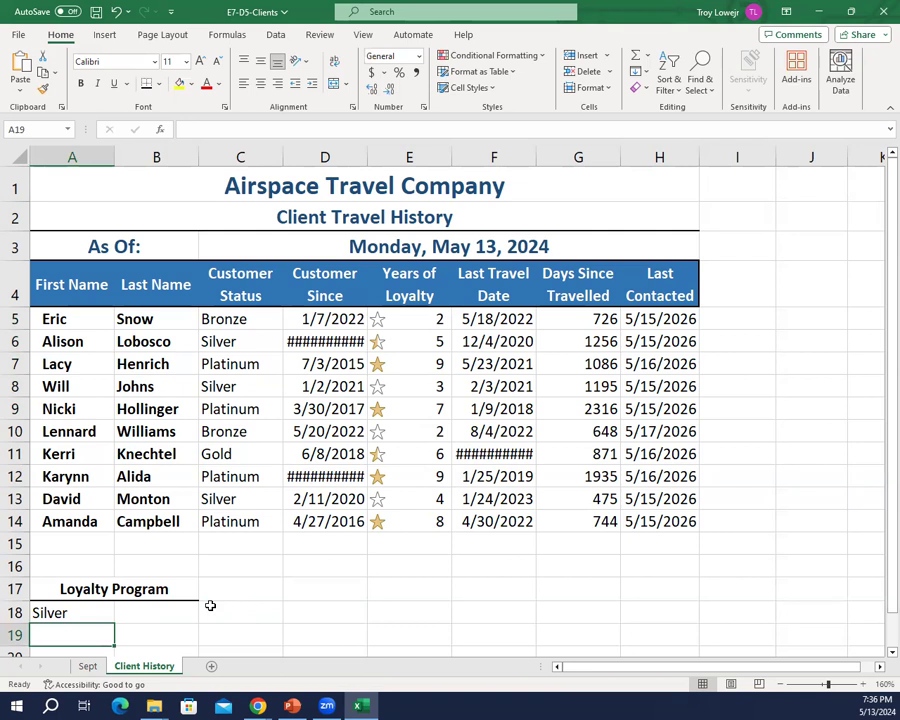
{"action": "type", "text": "Gold"}
{"action": "key", "text": "Tab"}
{"action": "key", "text": "Up"}
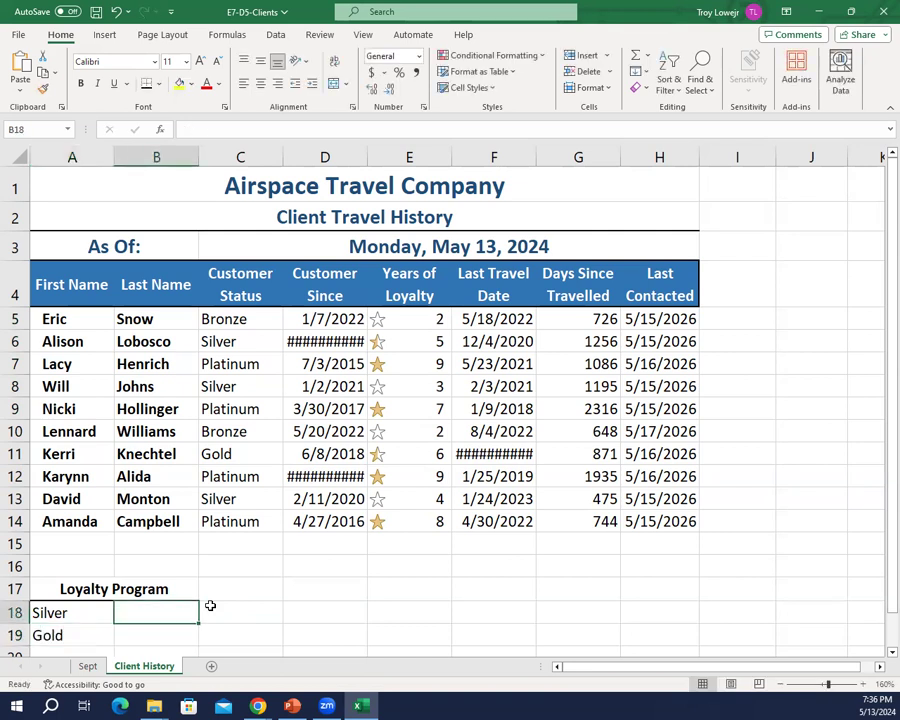
{"action": "type", "text": "3"}
{"action": "key", "text": "Return"}
{"action": "type", "text": "5"}
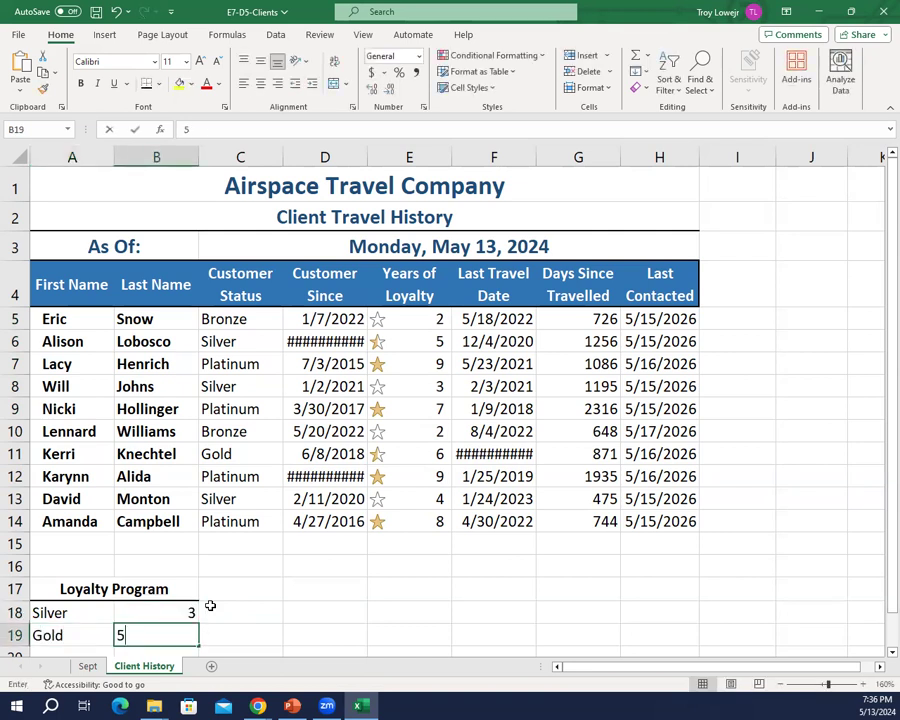
{"action": "key", "text": "Return"}
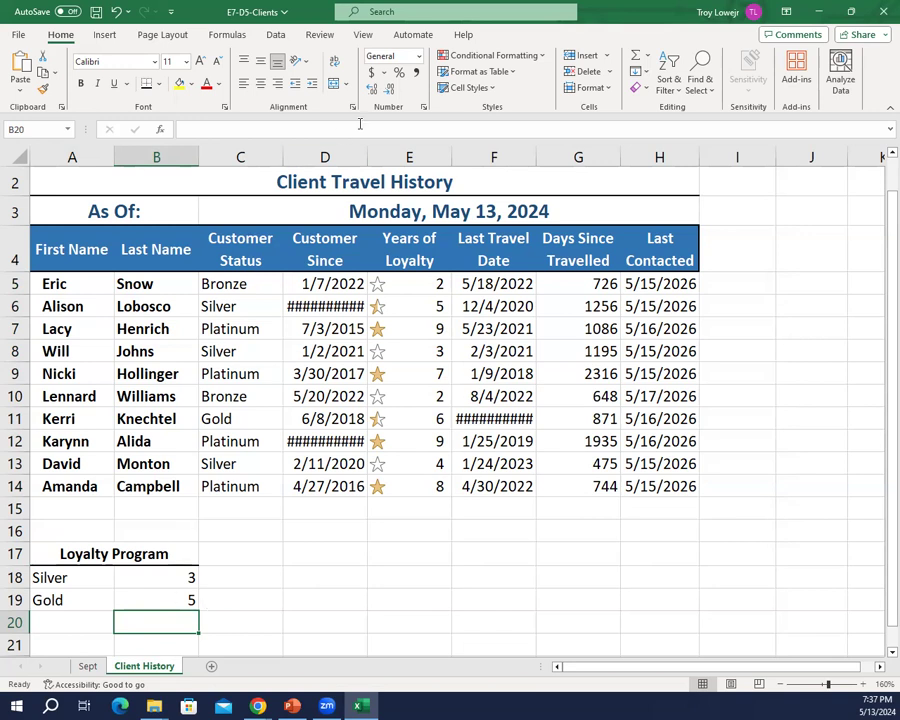
Step: Show the conditional formatting rules for this worksheet and open the Icon Set rule for E5:E14 for editing
{"action": "left_click", "coordinate": [533, 60]}
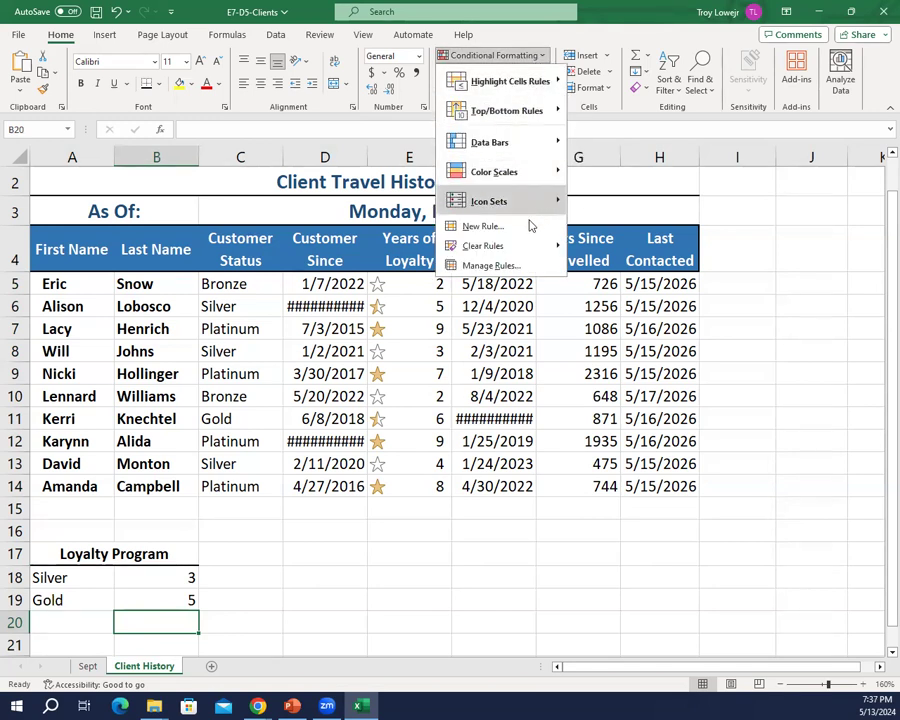
{"action": "mouse_move", "coordinate": [512, 256]}
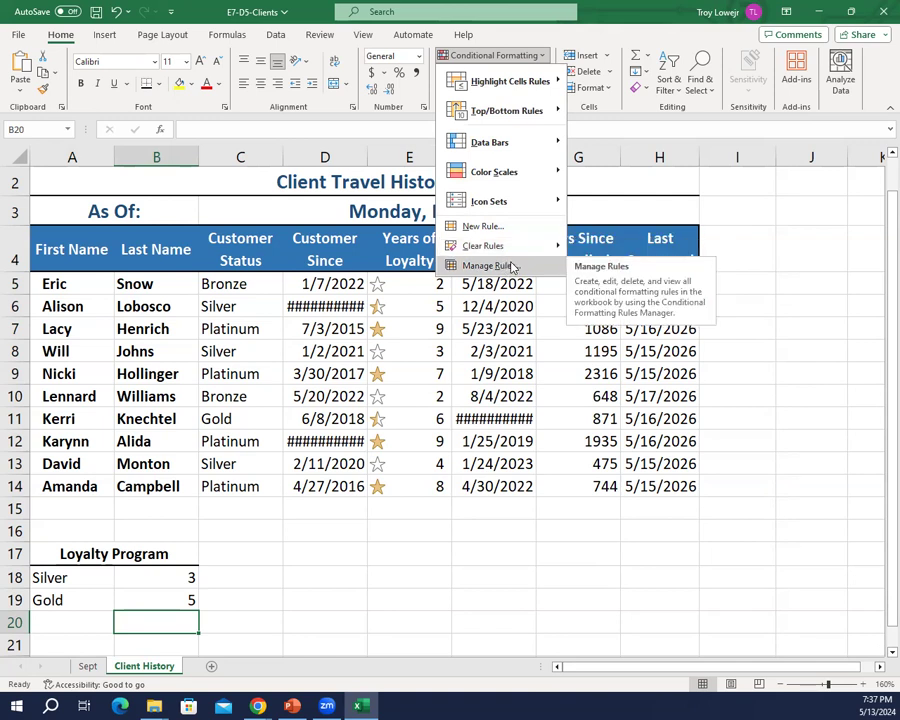
{"action": "left_click", "coordinate": [511, 266]}
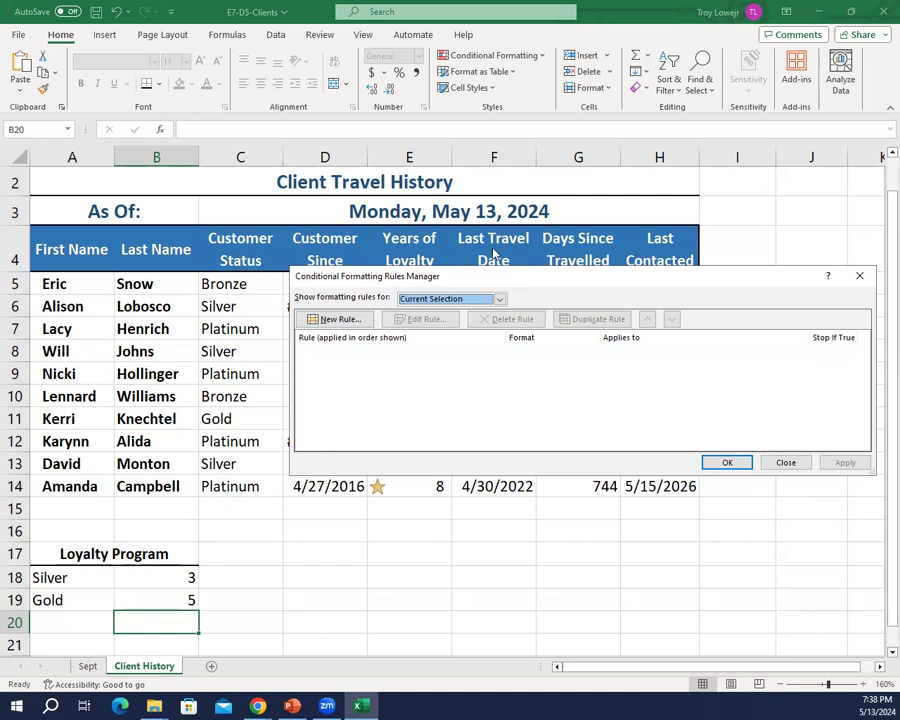
{"action": "left_click", "coordinate": [497, 298]}
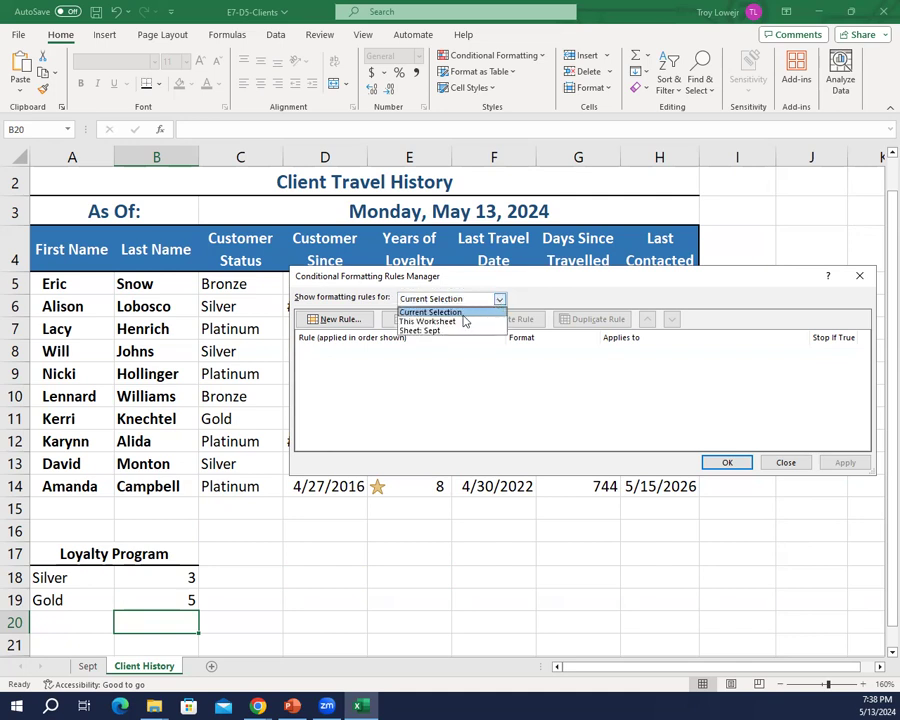
{"action": "left_click", "coordinate": [457, 319]}
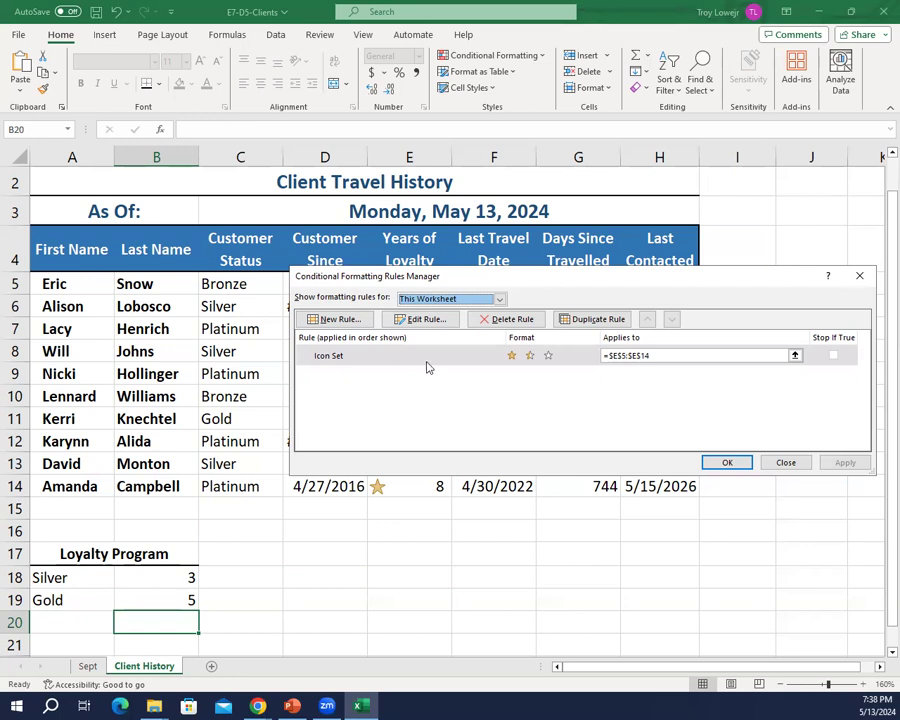
{"action": "left_click", "coordinate": [422, 355]}
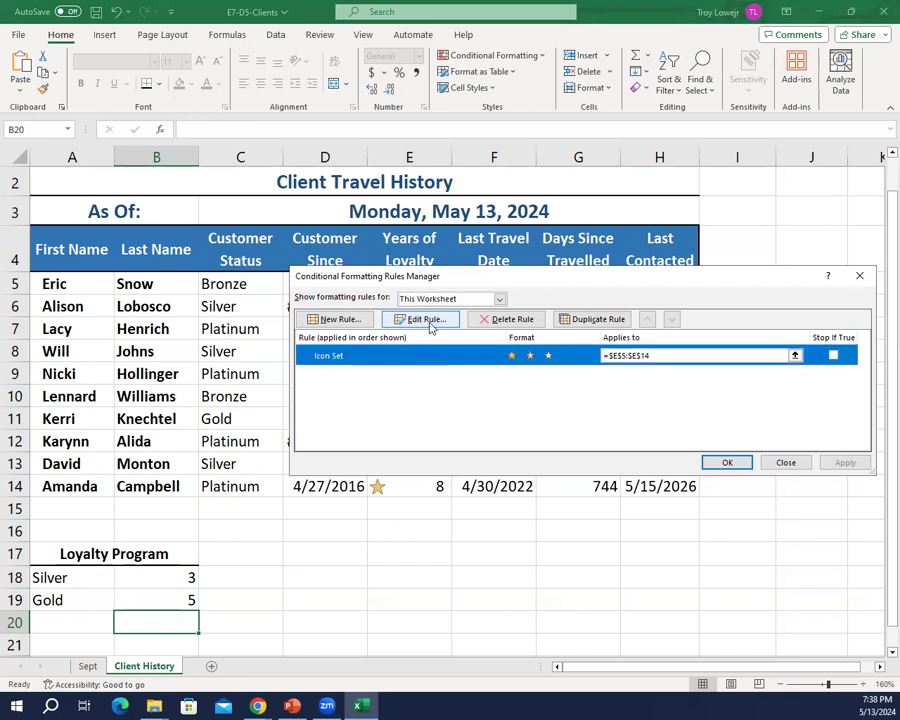
{"action": "left_click", "coordinate": [428, 320]}
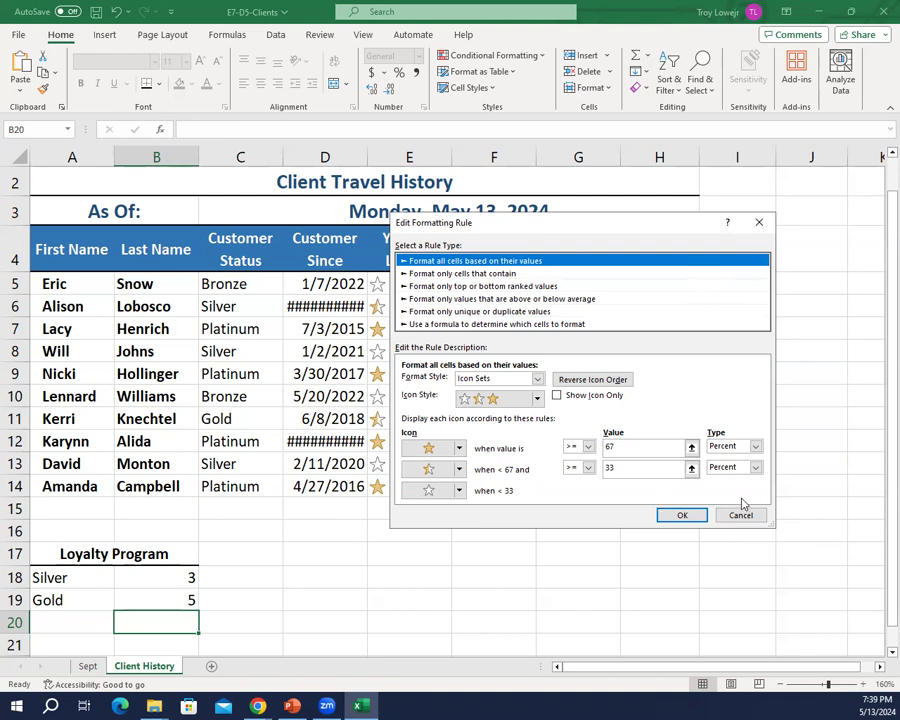
Step: Change the threshold type of both the full star and the half star to Formula
{"action": "left_click", "coordinate": [755, 448]}
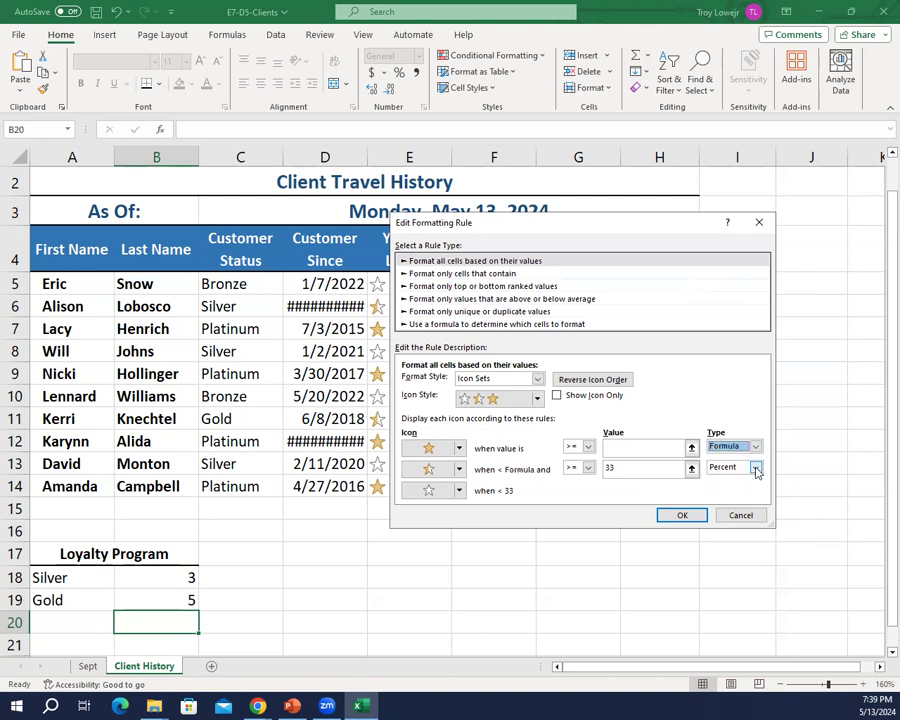
{"action": "left_click", "coordinate": [756, 467]}
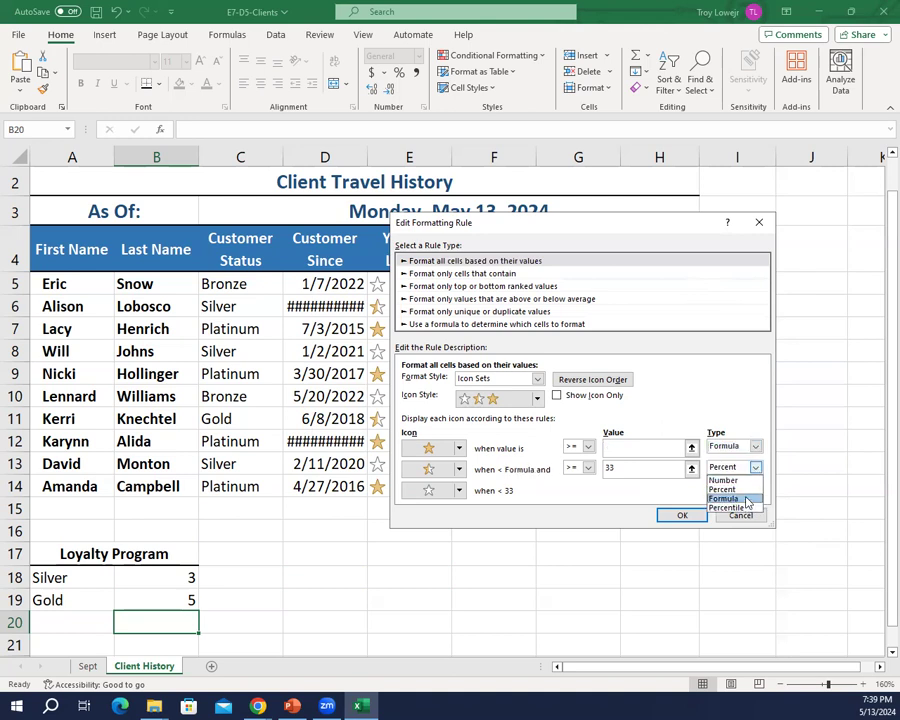
{"action": "left_click", "coordinate": [746, 498]}
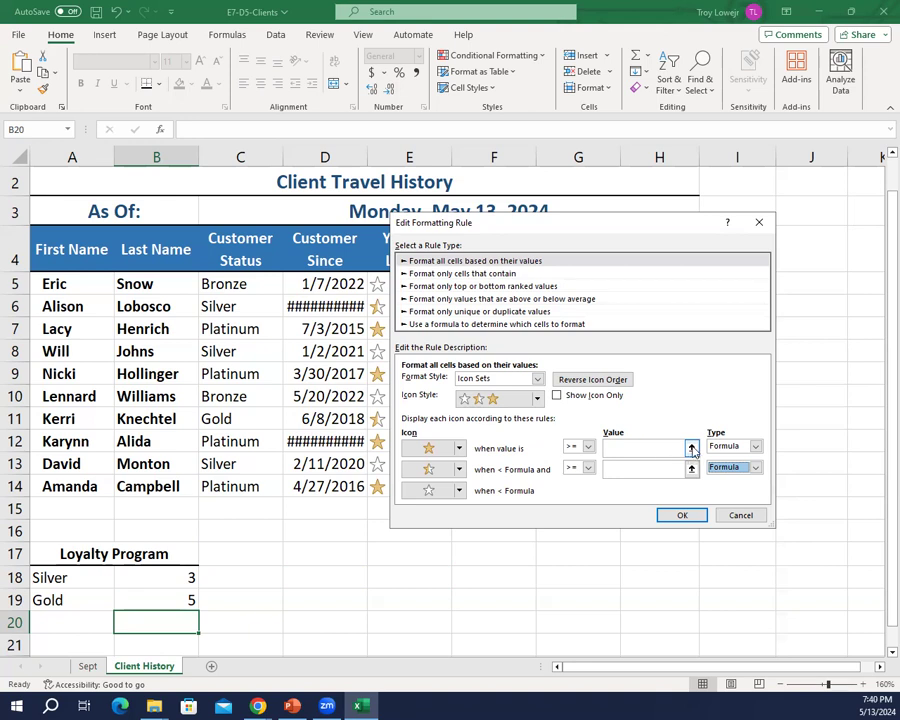
Step: Set the full star's threshold formula to =$B$19, the Gold value in the Loyalty Program table
{"action": "left_click", "coordinate": [691, 450]}
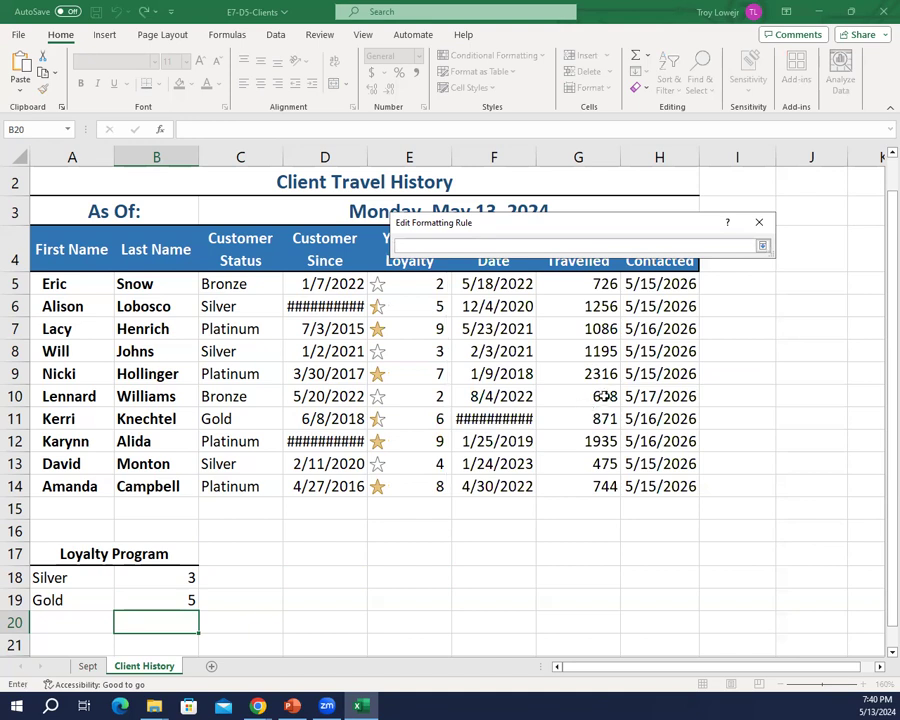
{"action": "left_click", "coordinate": [176, 596]}
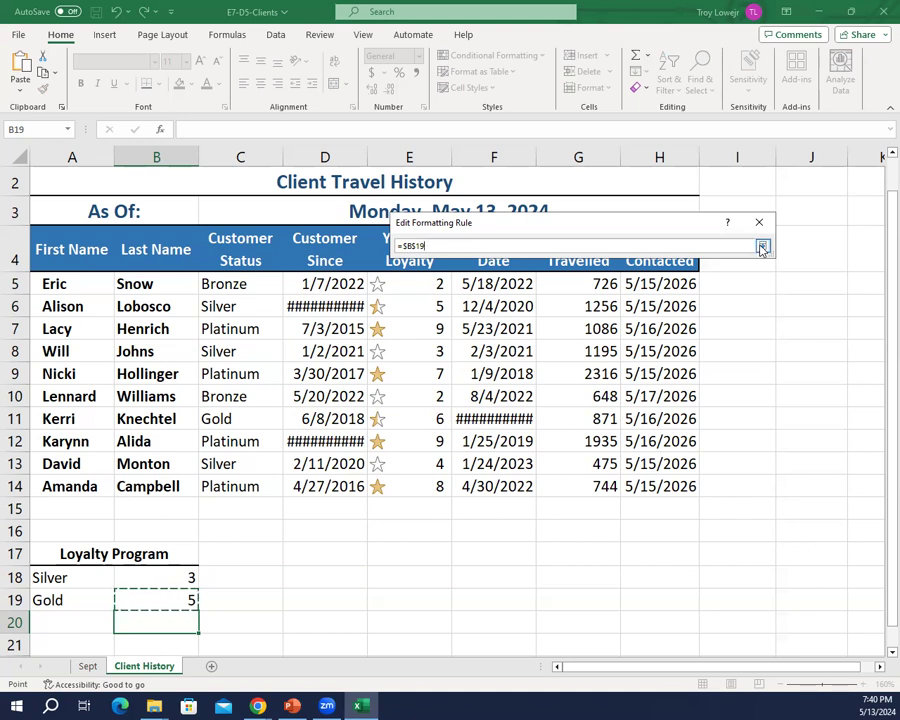
{"action": "left_click", "coordinate": [761, 248]}
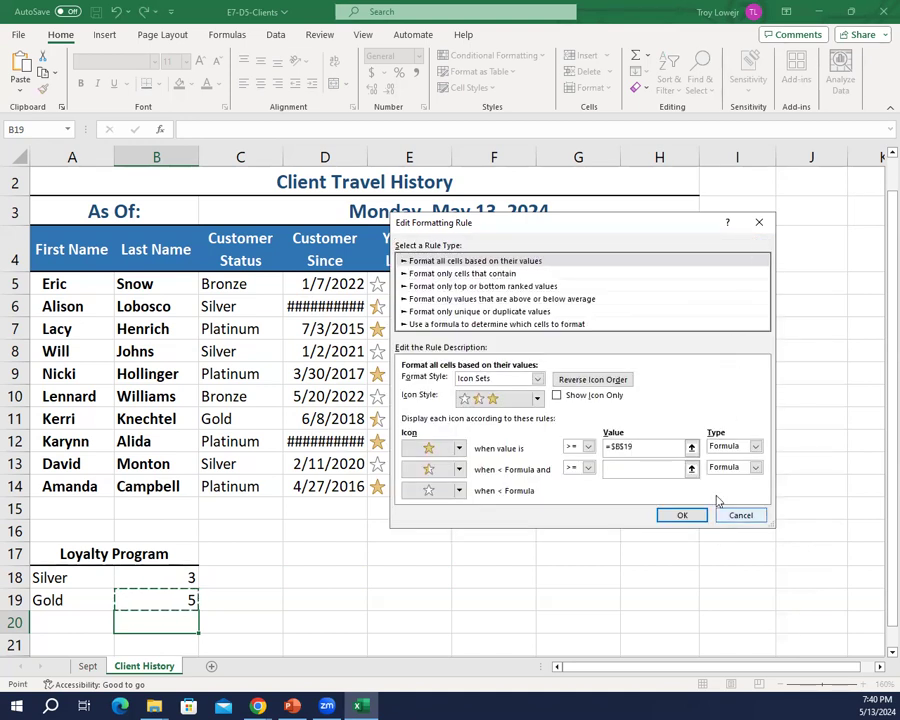
Step: Set the half star's threshold formula to =$B$18, the Silver value, and apply the edited Icon Set rule
{"action": "left_click", "coordinate": [624, 466]}
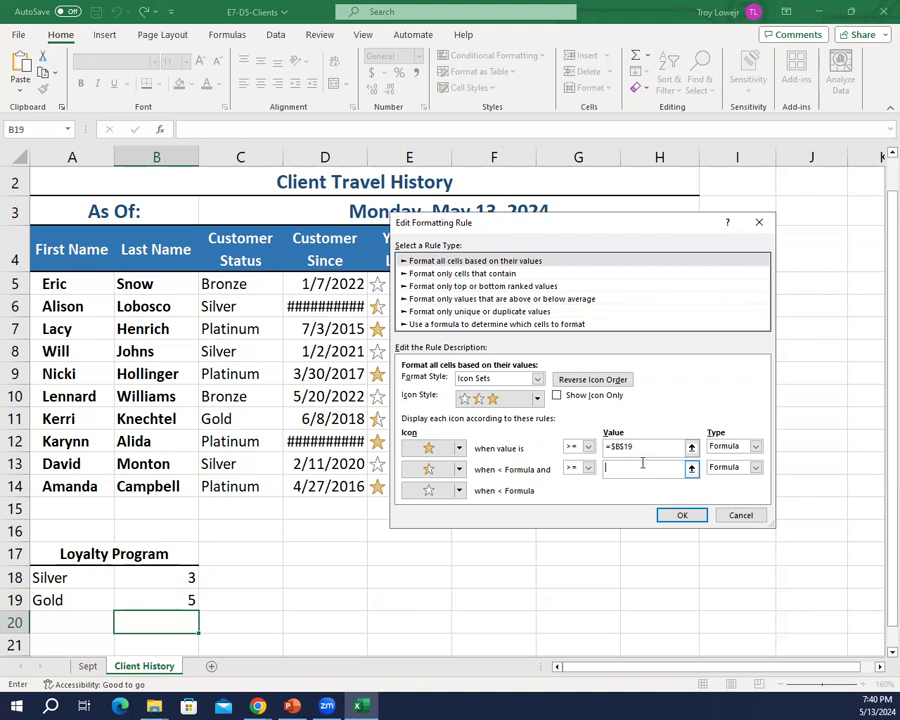
{"action": "left_click", "coordinate": [691, 468]}
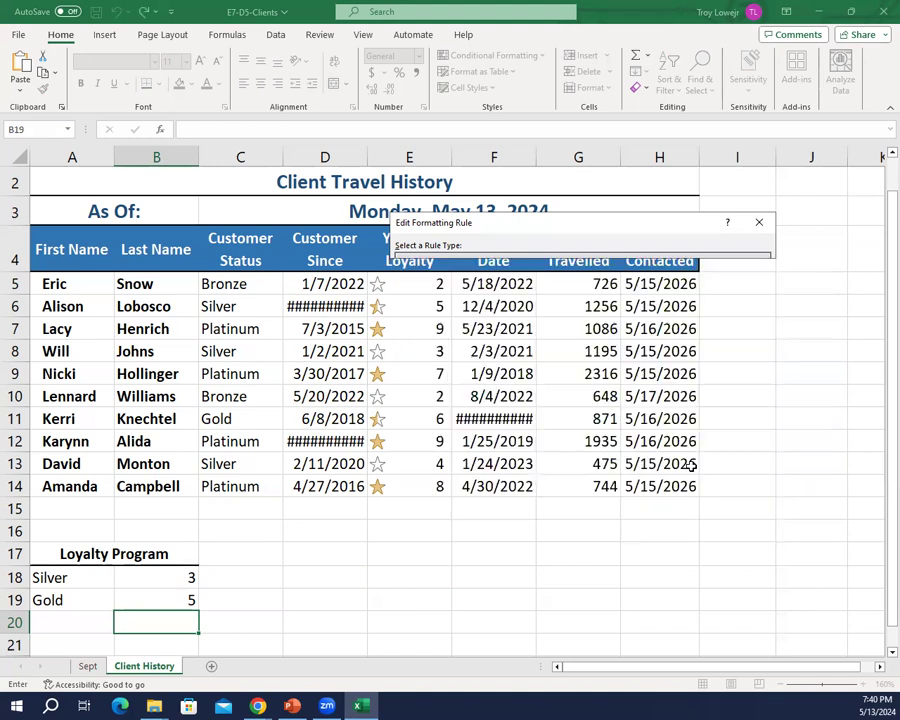
{"action": "left_click", "coordinate": [162, 574]}
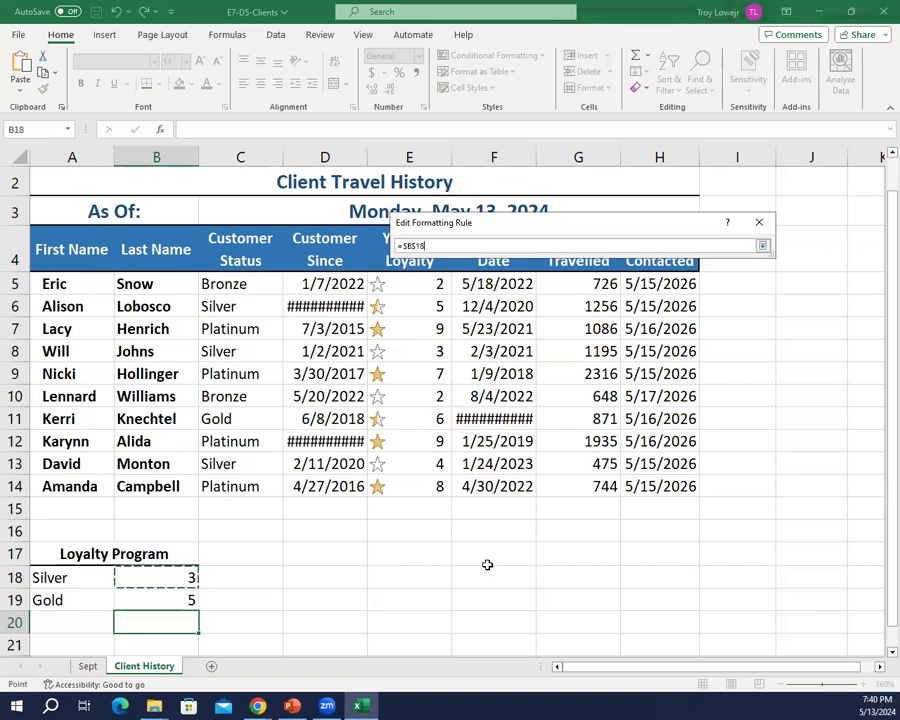
{"action": "left_click", "coordinate": [761, 245]}
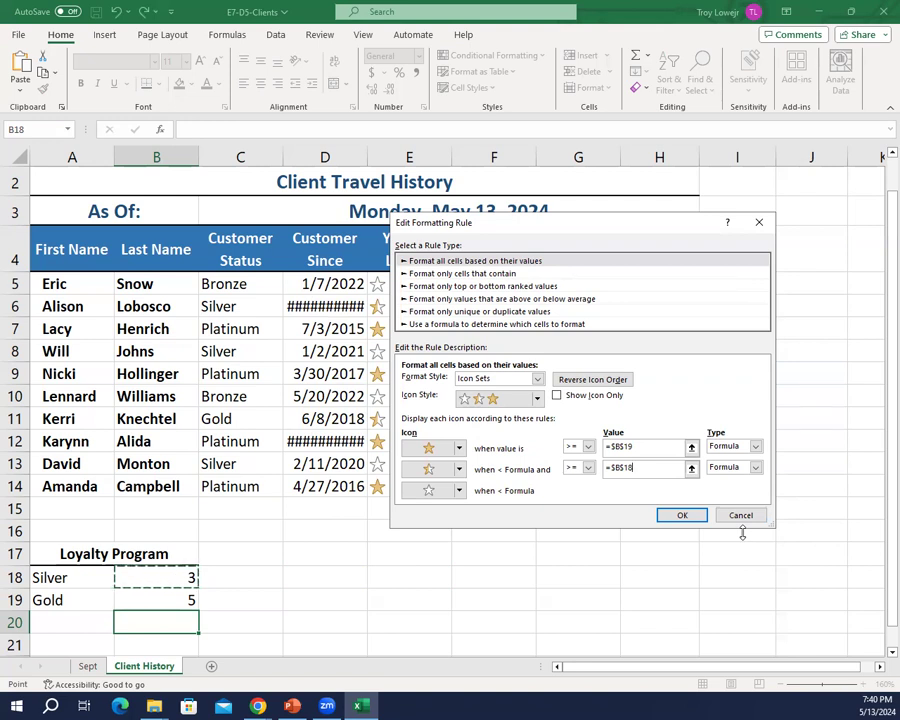
{"action": "left_click", "coordinate": [686, 514]}
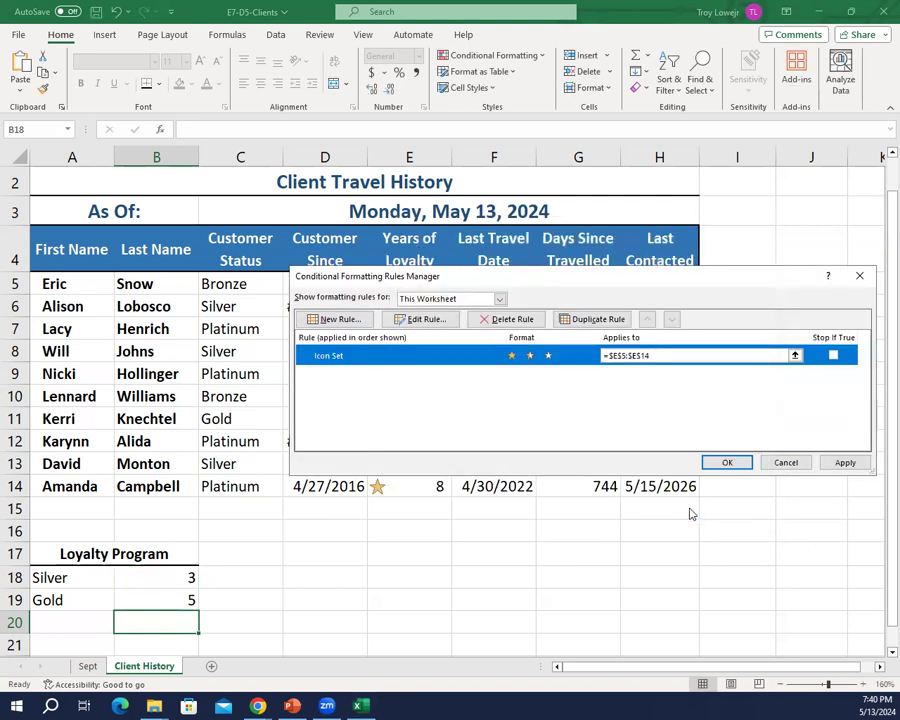
{"action": "left_click", "coordinate": [725, 463]}
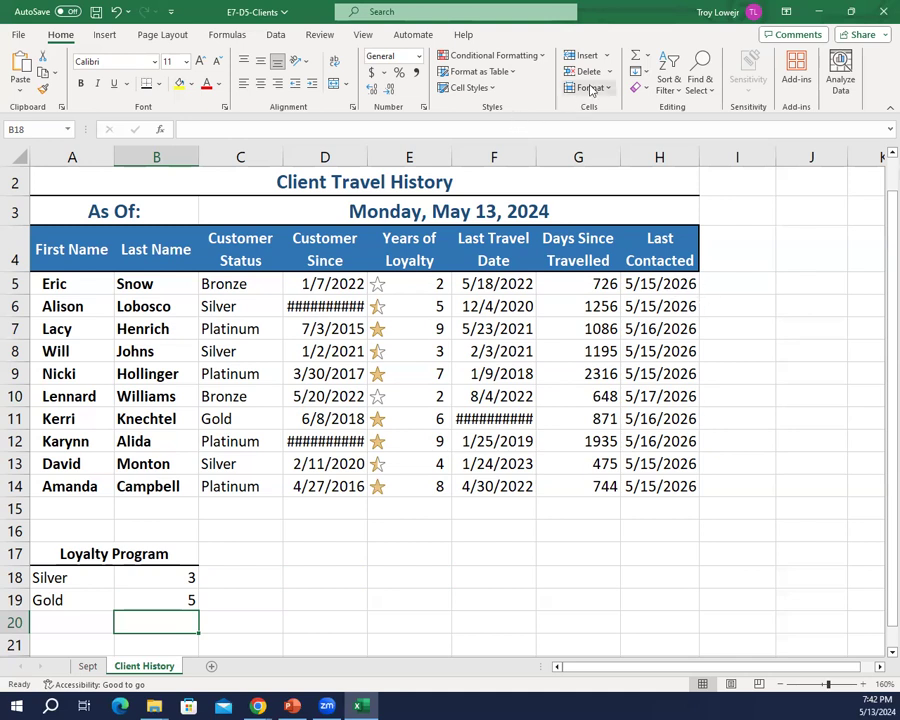
Step: Review the threshold formulas of this worksheet's Icon Set rule and close the rule without changing it
{"action": "left_click", "coordinate": [493, 55]}
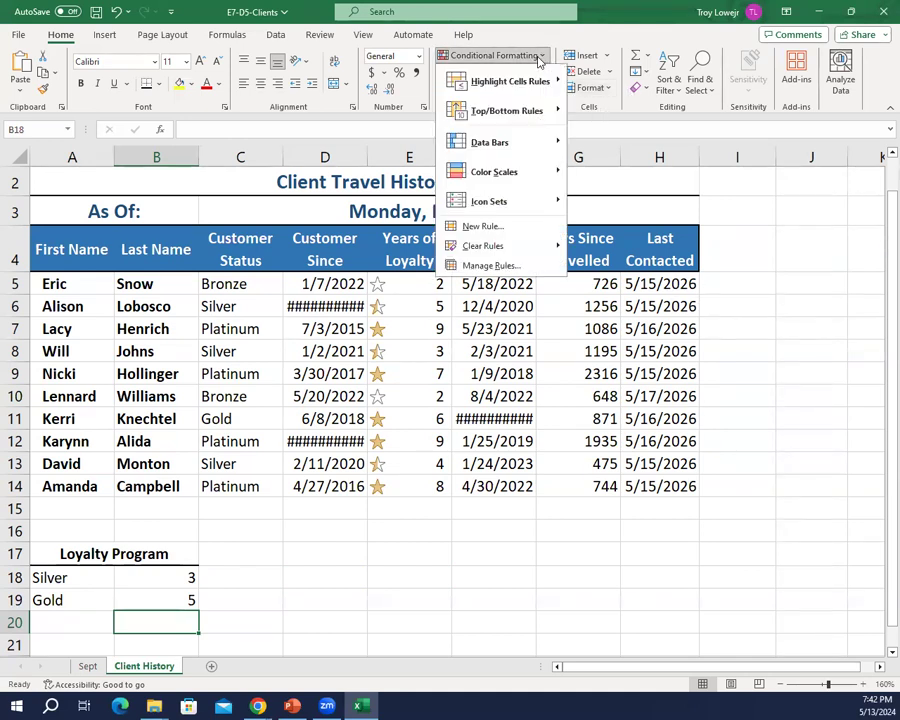
{"action": "left_click", "coordinate": [518, 266]}
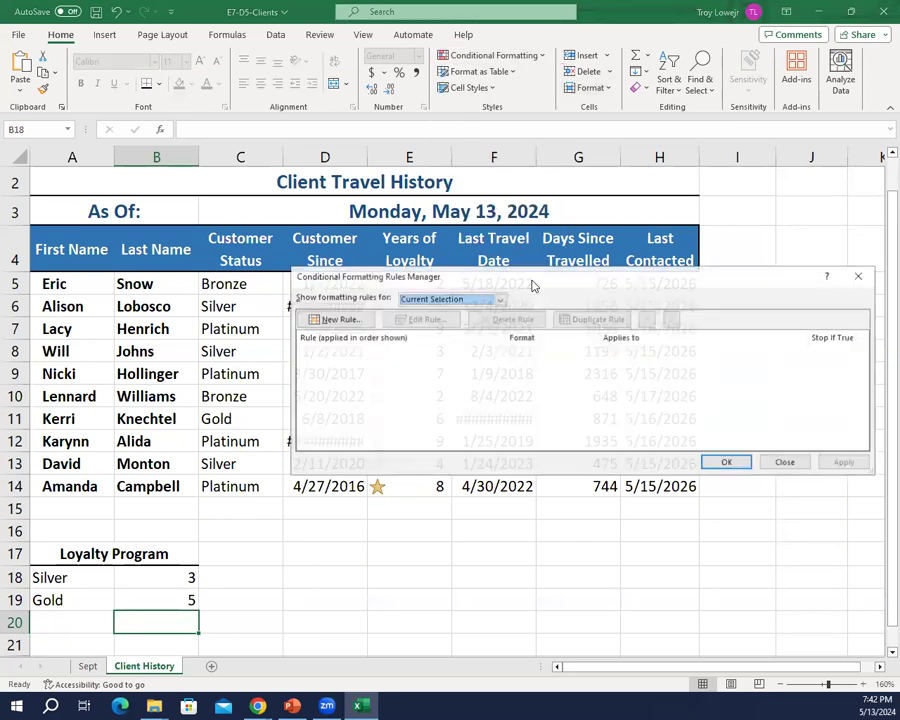
{"action": "left_click", "coordinate": [499, 298]}
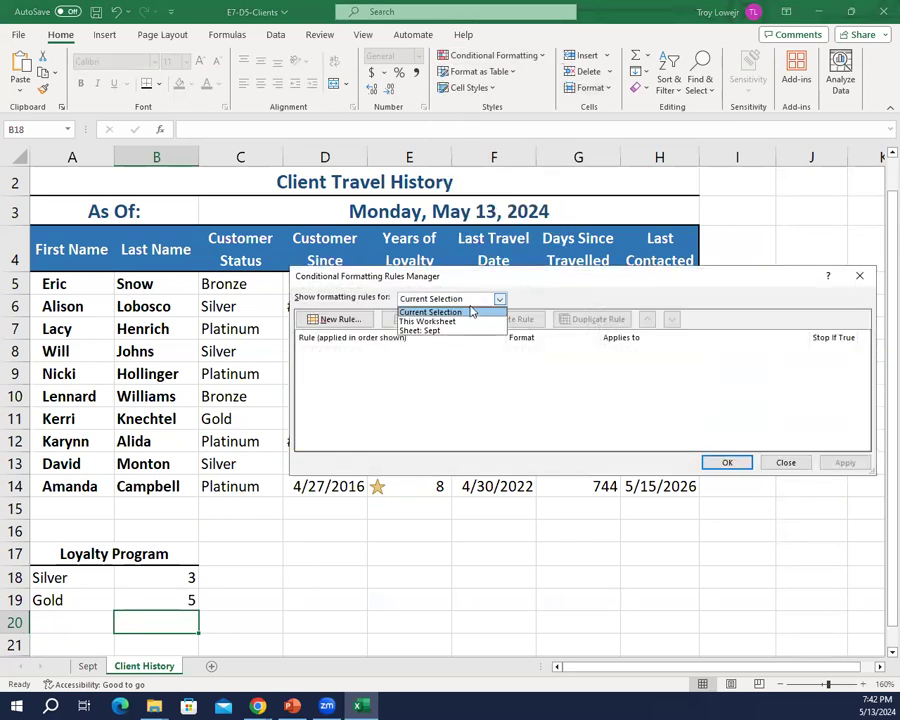
{"action": "left_click", "coordinate": [467, 322]}
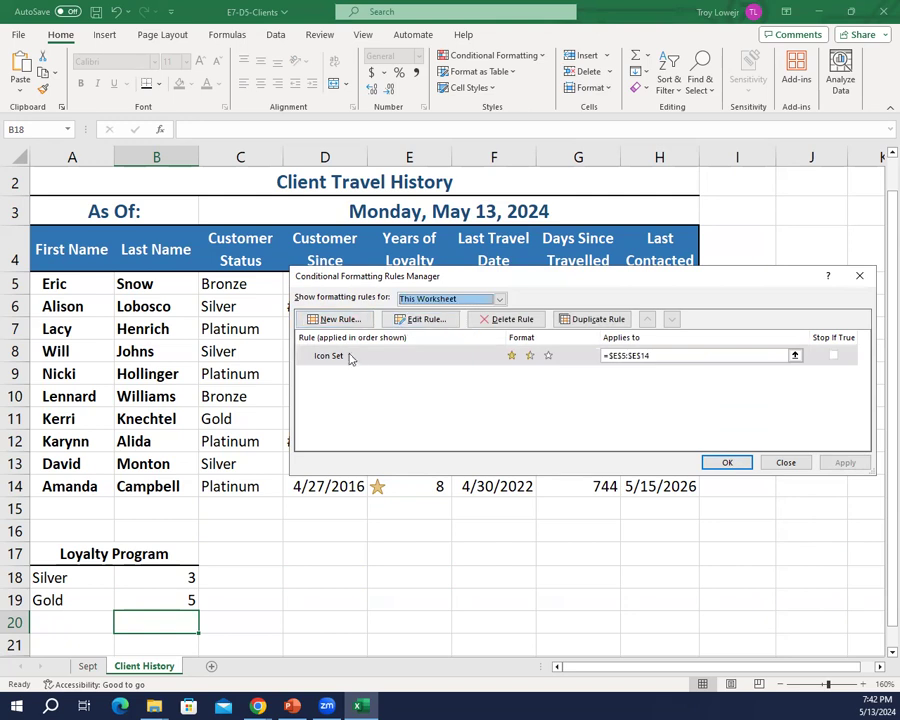
{"action": "left_click", "coordinate": [414, 321]}
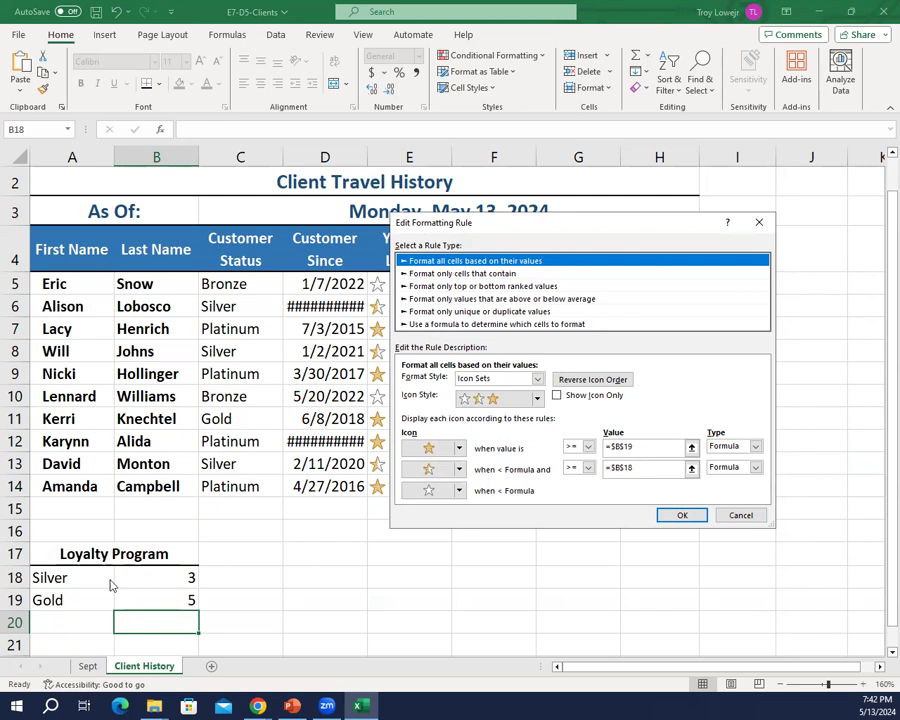
{"action": "left_click", "coordinate": [738, 517]}
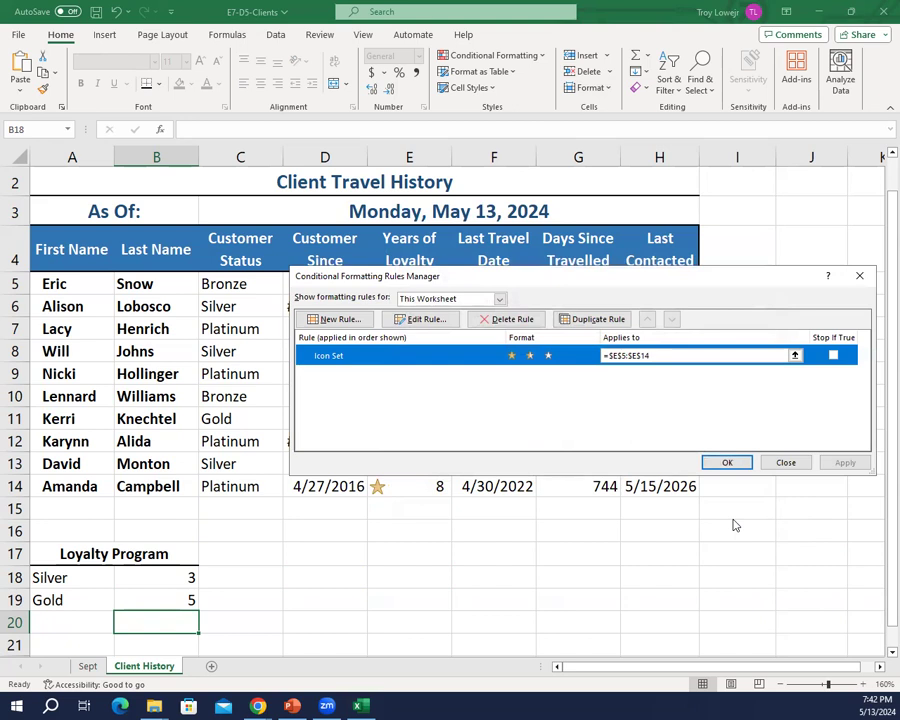
{"action": "left_click", "coordinate": [786, 463]}
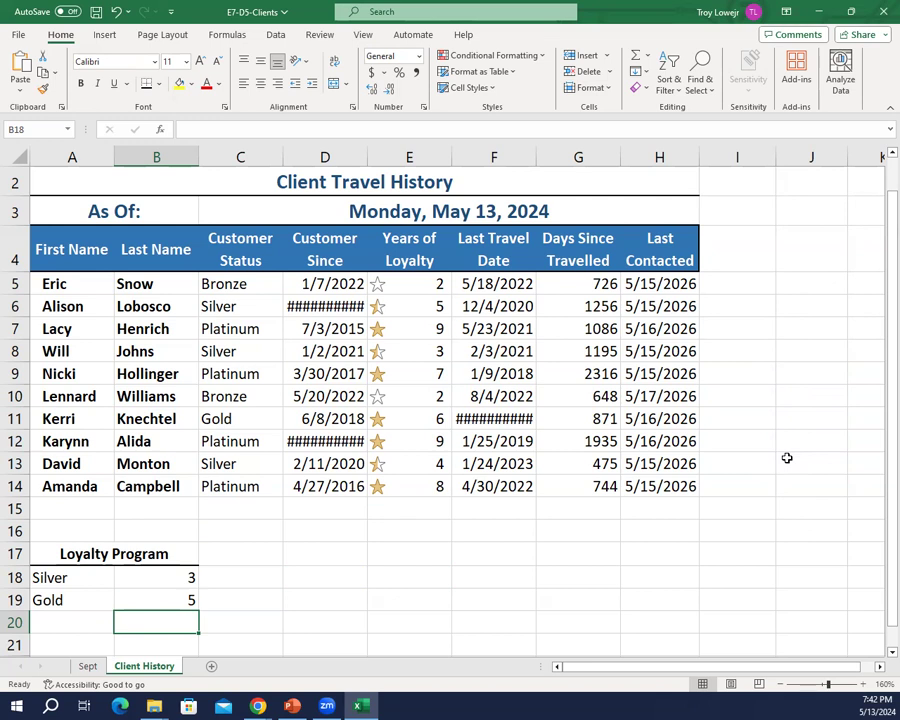
Step: Start a new formula-based conditional formatting rule for the invoice dates in G5:G14 of the Sept sheet
{"action": "left_click", "coordinate": [88, 674]}
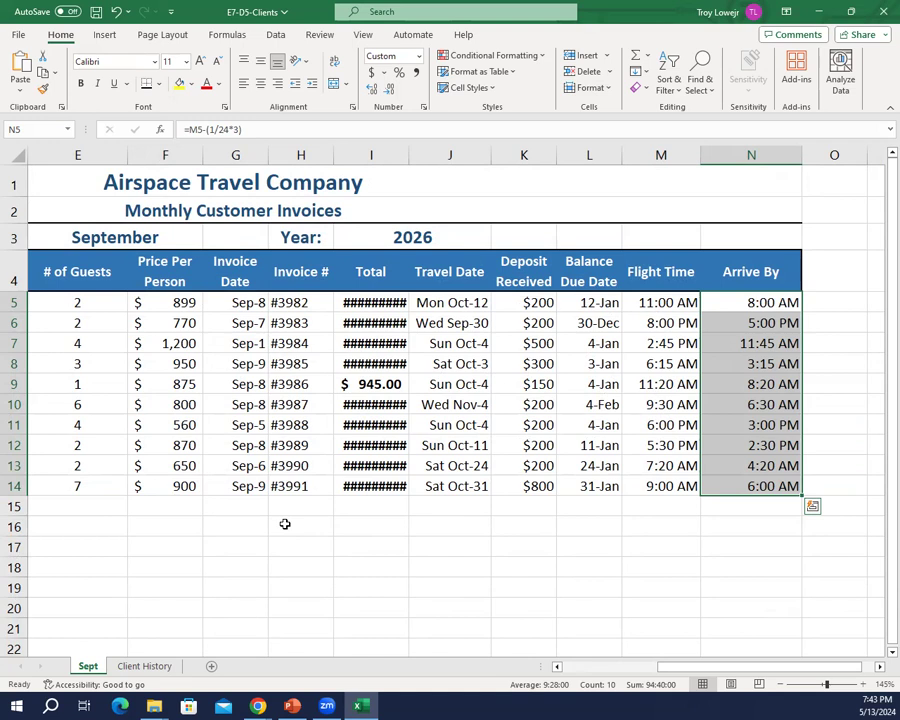
{"action": "left_click", "coordinate": [384, 545]}
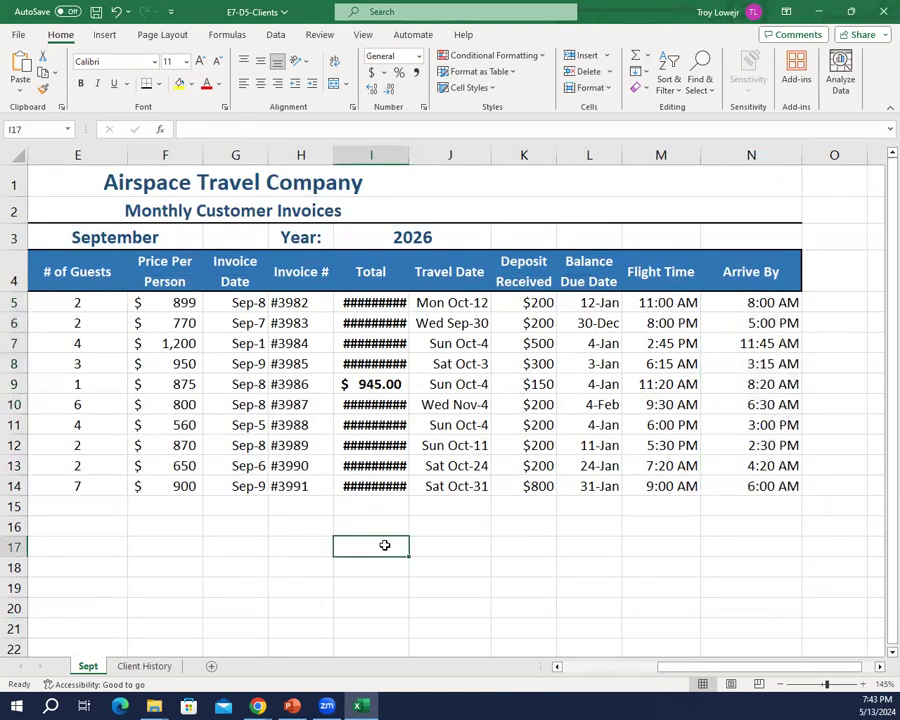
{"action": "left_click_drag", "start_coordinate": [237, 303], "coordinate": [251, 480]}
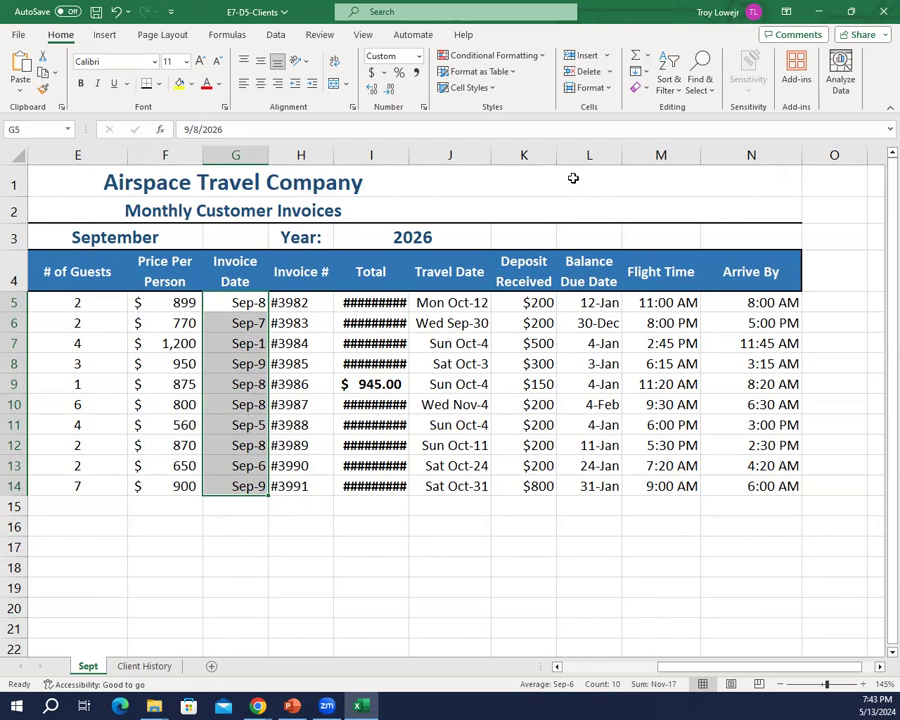
{"action": "left_click", "coordinate": [529, 54]}
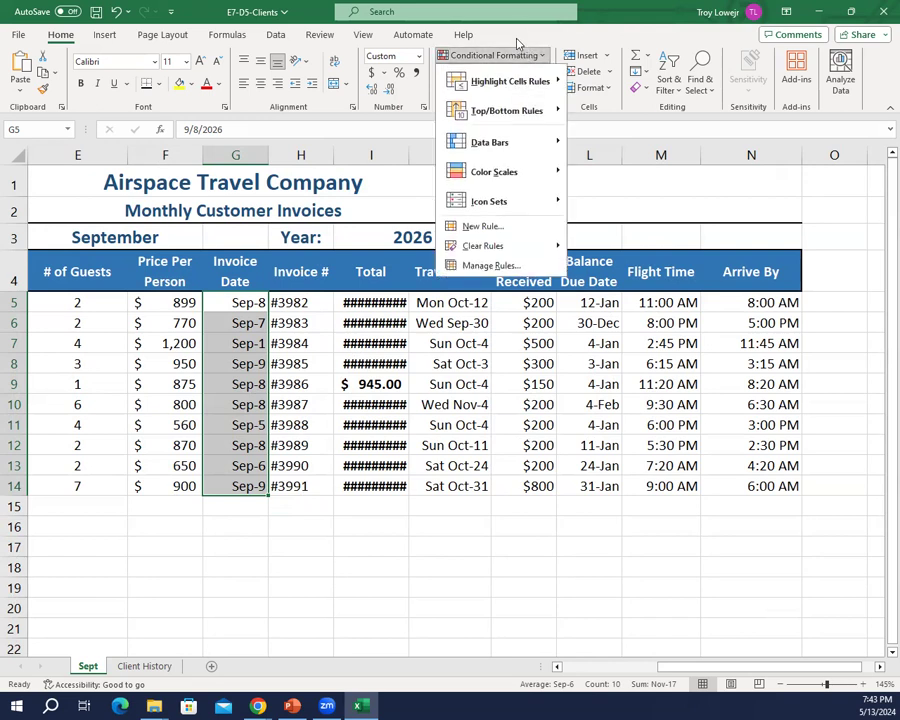
{"action": "left_click", "coordinate": [513, 226]}
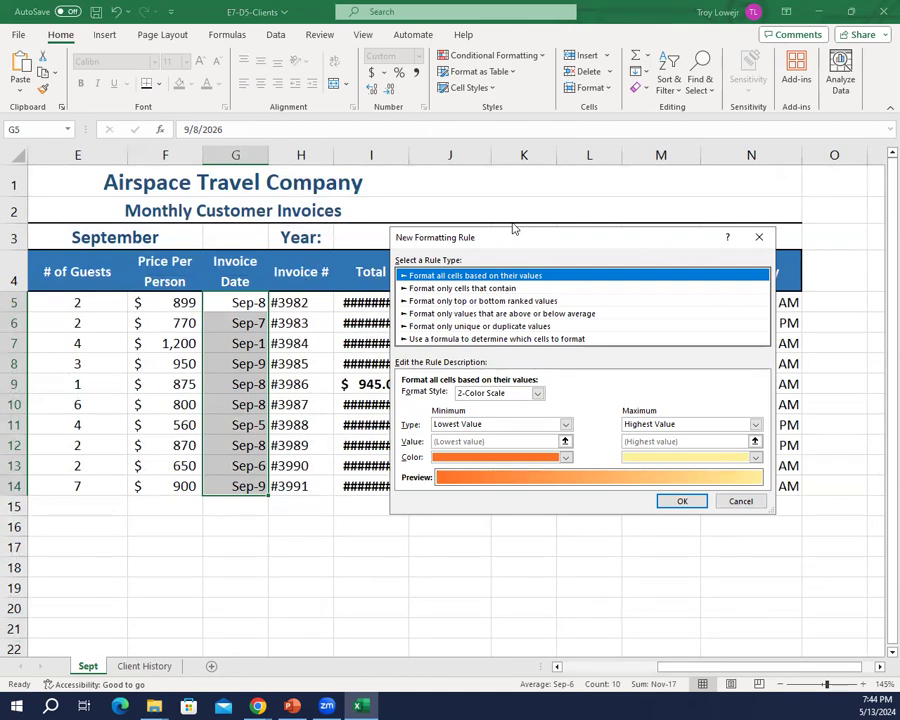
{"action": "left_click", "coordinate": [550, 340]}
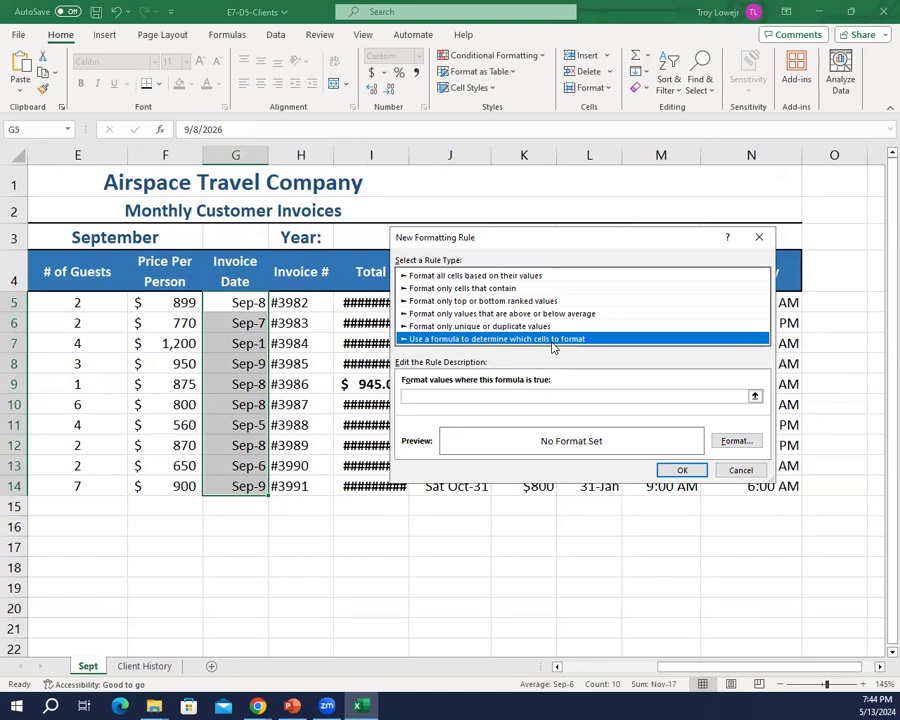
Step: Enter =(J5-G5)<30 as the rule's formula to flag travel dates under 30 days after the invoice date
{"action": "left_click", "coordinate": [525, 394]}
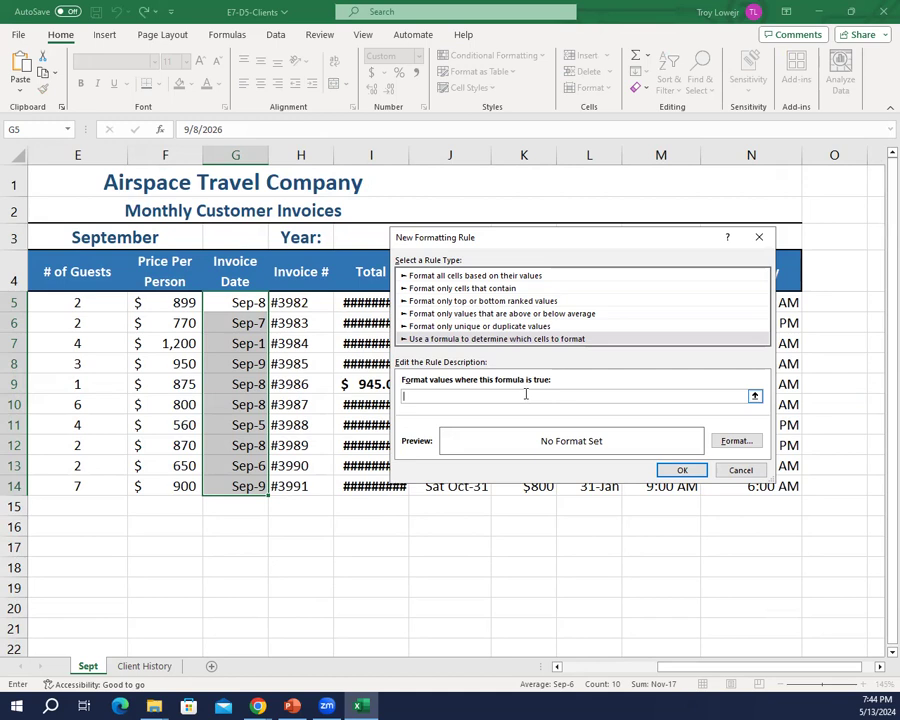
{"action": "type", "text": "=(J5-G5)<30"}
Step: Give the formula rule a medium light blue background fill and apply it to the invoice dates
{"action": "left_click", "coordinate": [726, 447]}
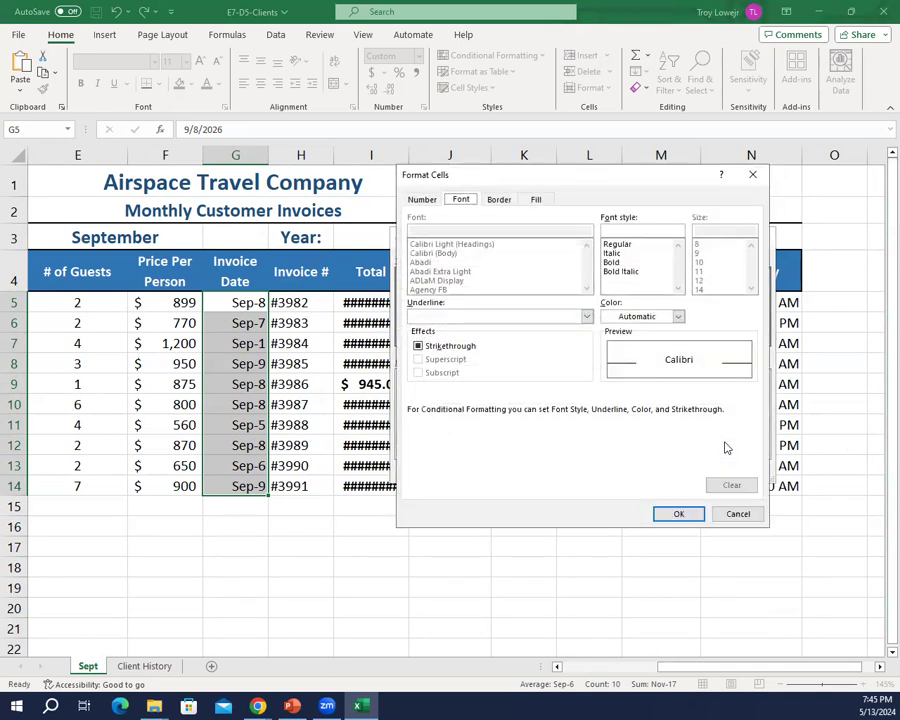
{"action": "left_click", "coordinate": [538, 200]}
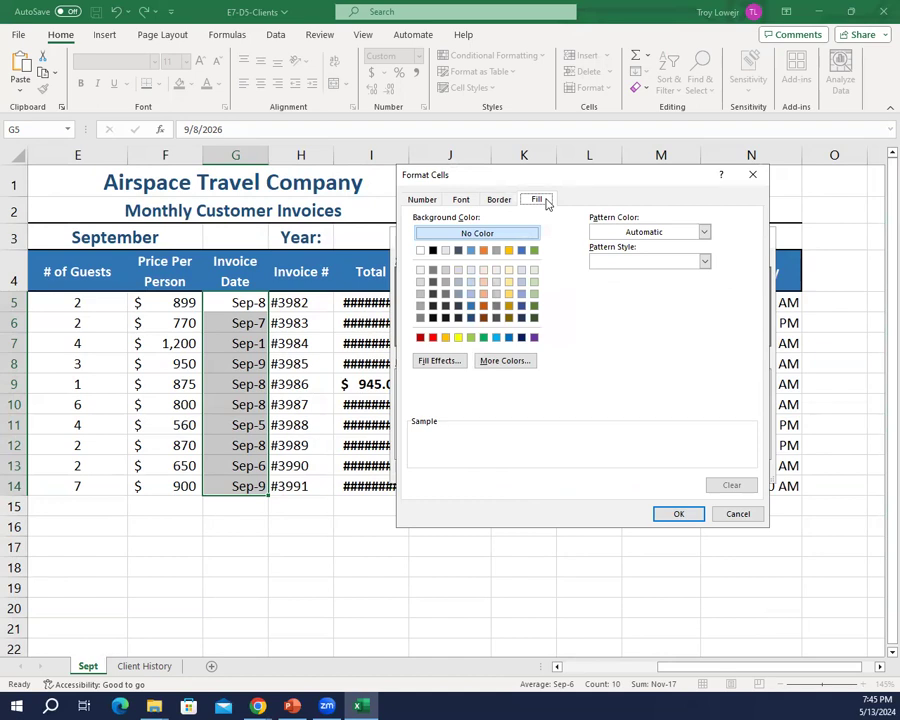
{"action": "left_click", "coordinate": [521, 294]}
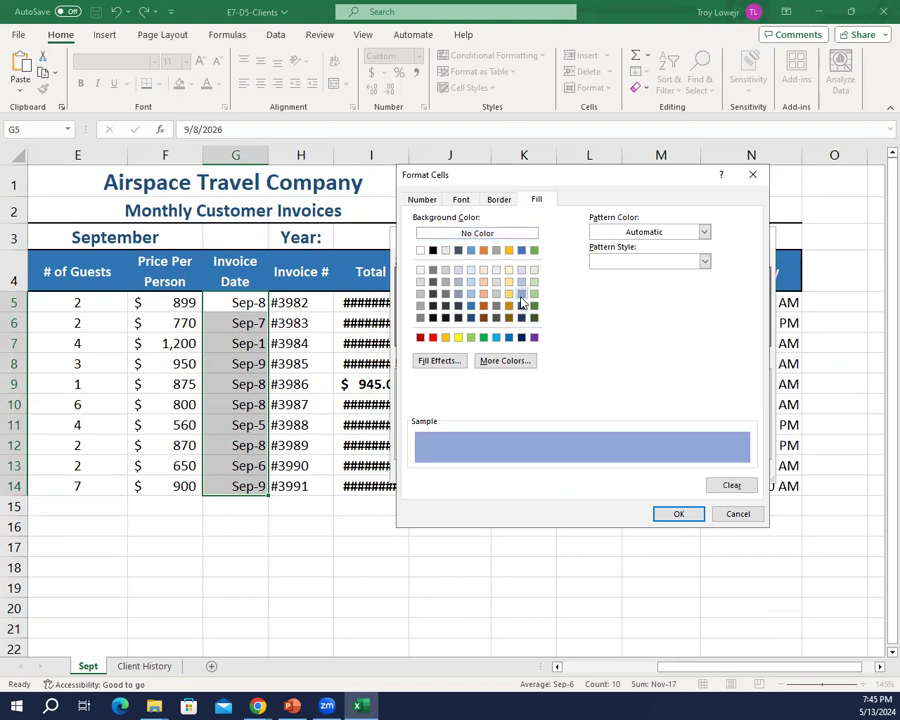
{"action": "left_click", "coordinate": [678, 515]}
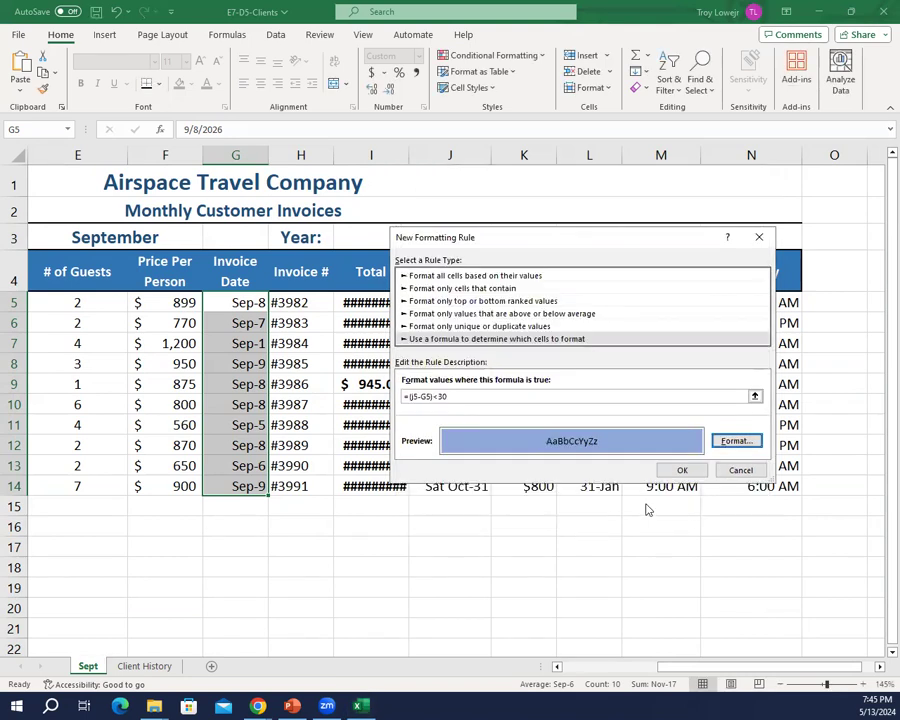
{"action": "left_click", "coordinate": [736, 440]}
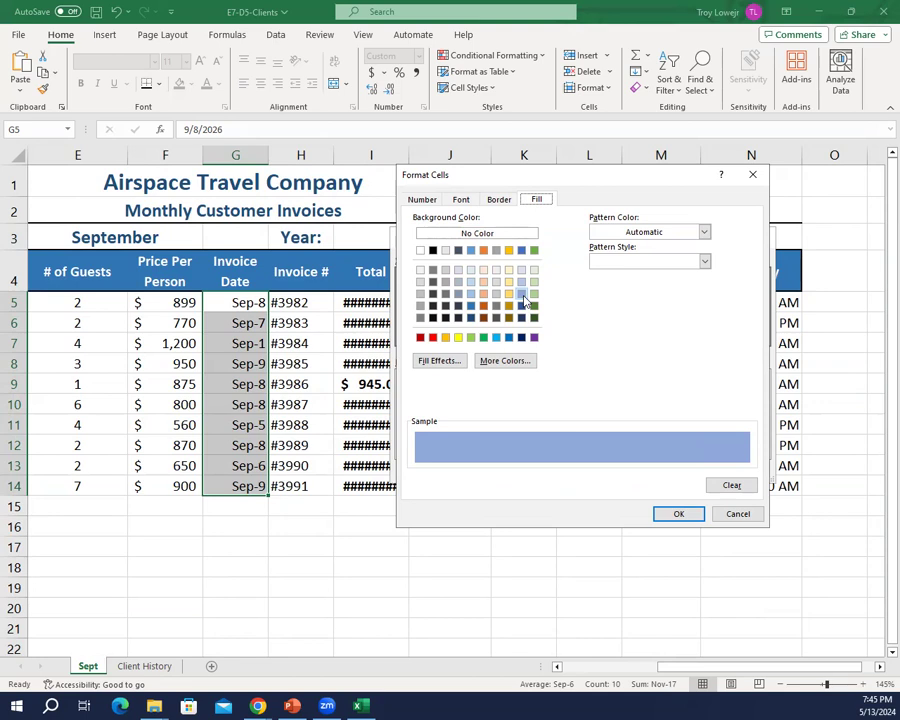
{"action": "left_click", "coordinate": [684, 514]}
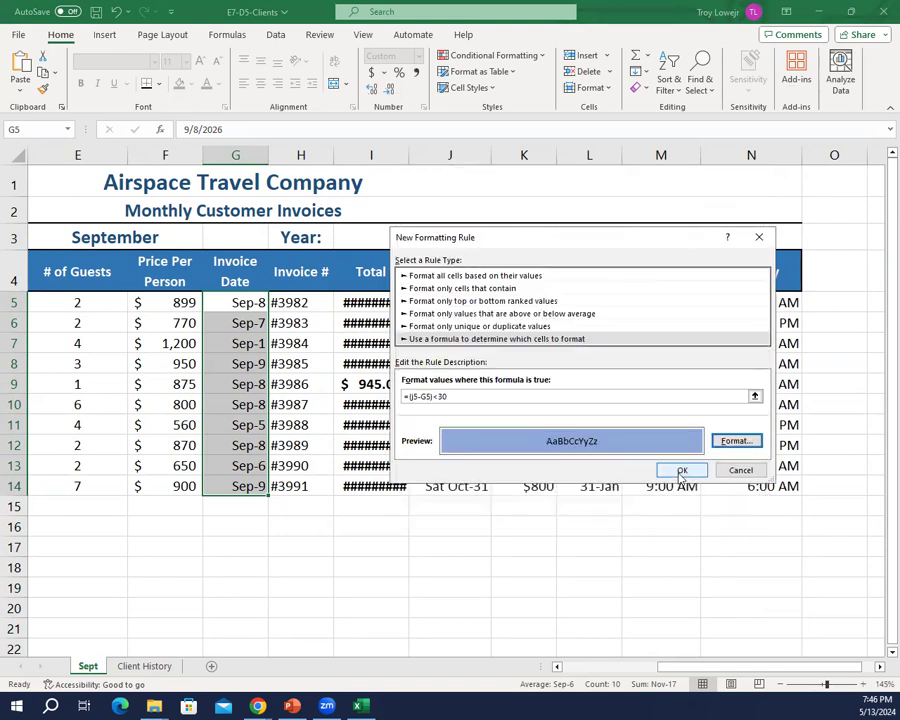
{"action": "left_click", "coordinate": [681, 471]}
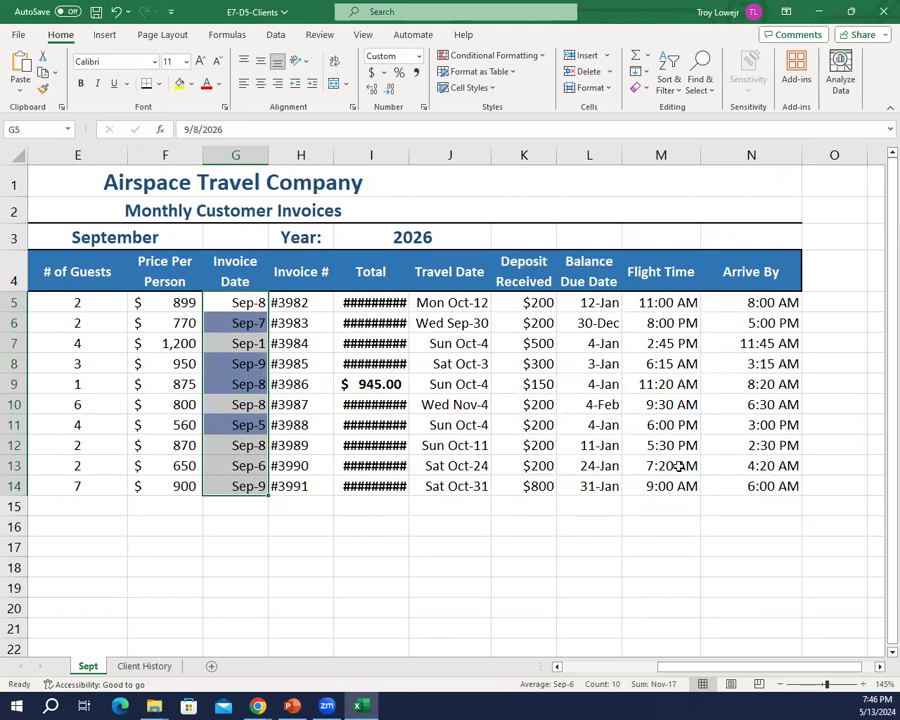
{"action": "left_click", "coordinate": [668, 586]}
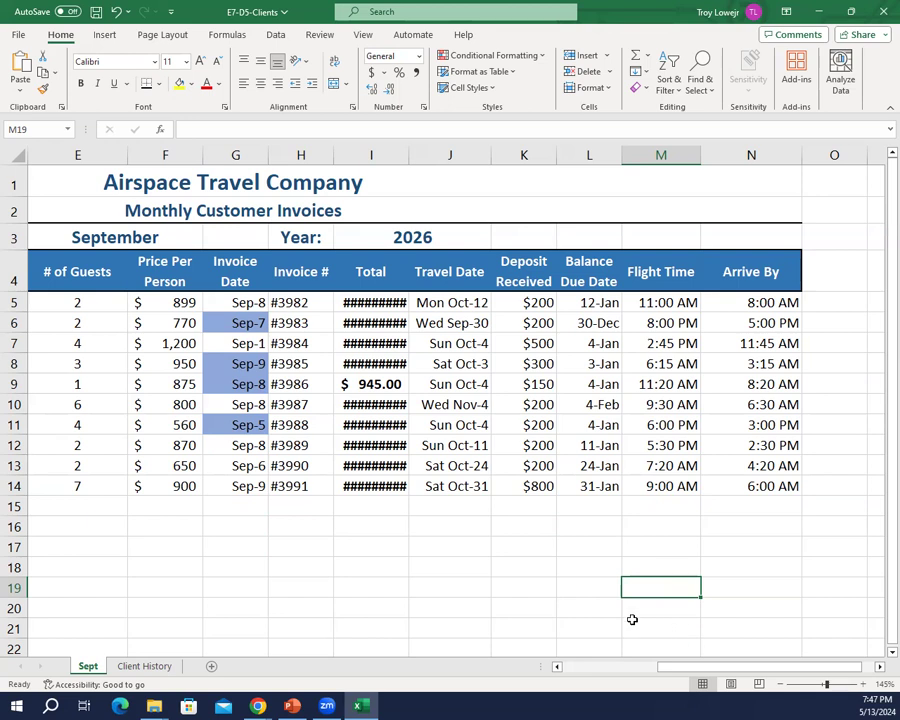
Step: Save the E7-D5-Clients workbook with the Client History sheet active and close it
{"action": "left_click", "coordinate": [147, 666]}
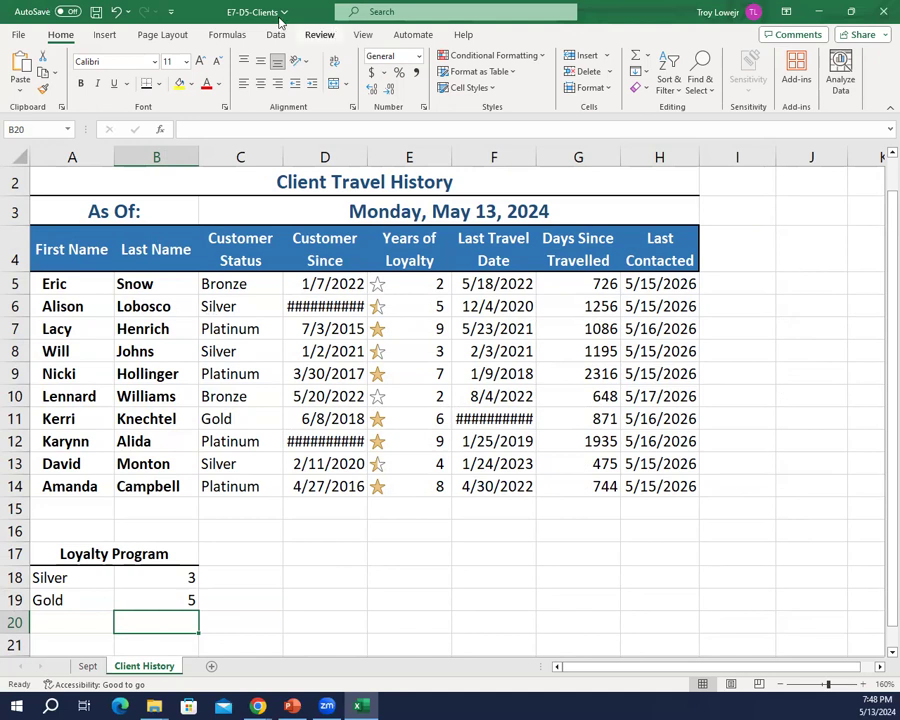
{"action": "left_click", "coordinate": [97, 12]}
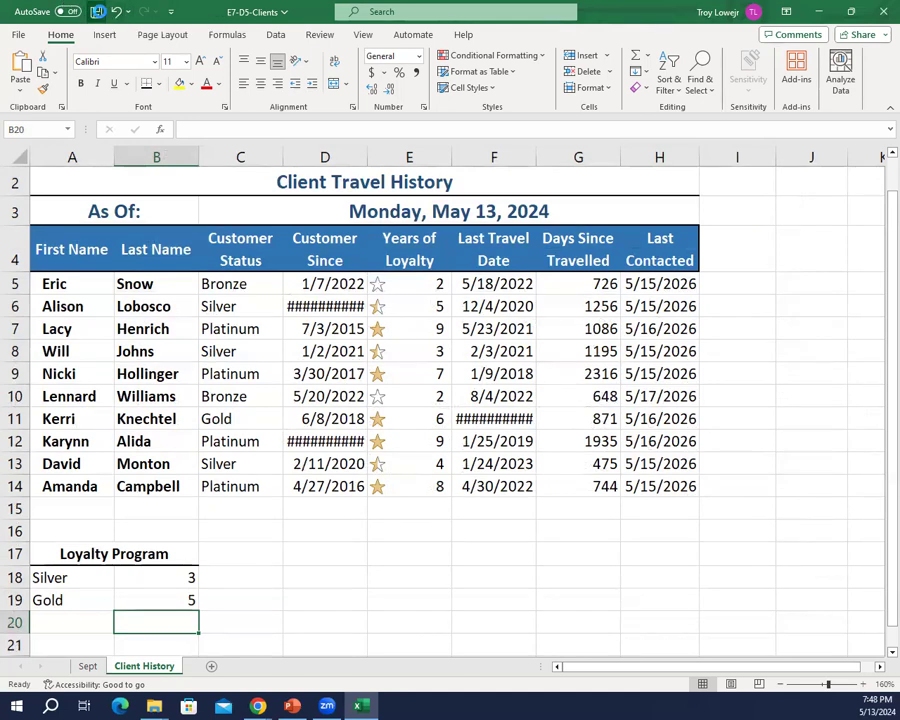
{"action": "left_click", "coordinate": [880, 14]}
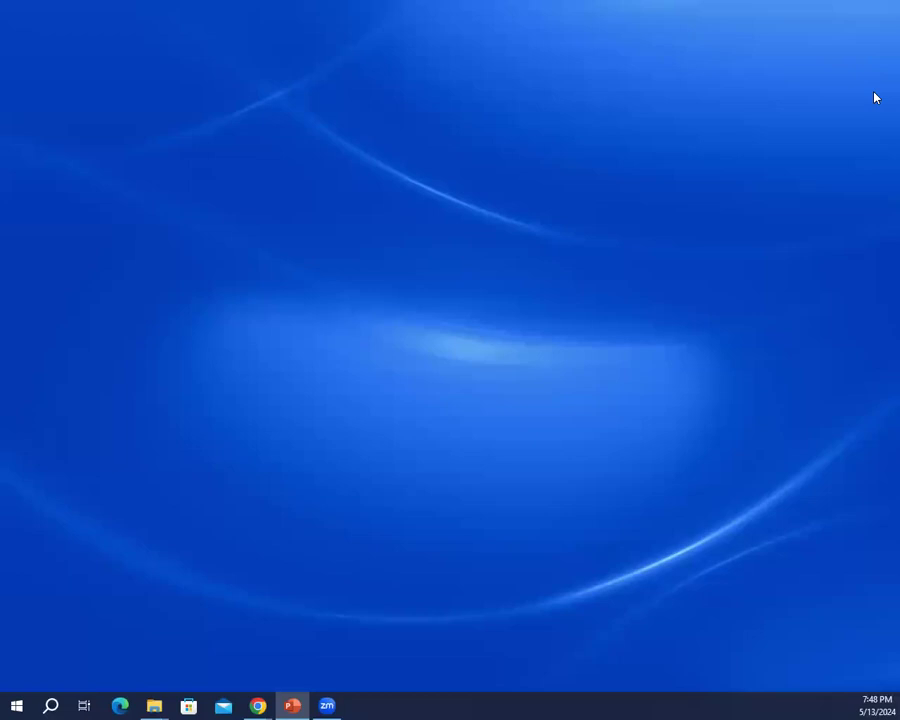